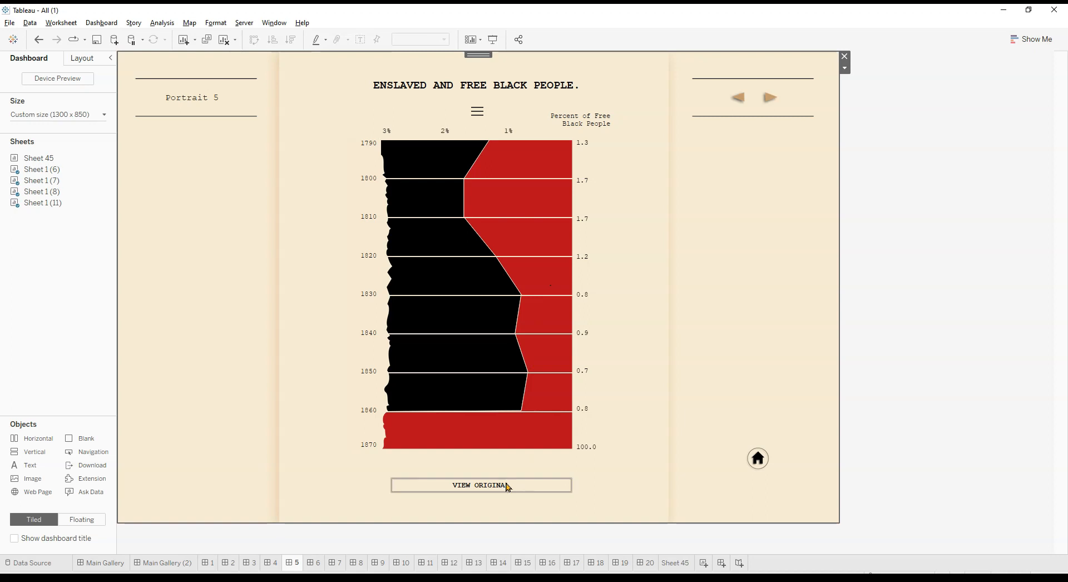
Compare the Portrait 5 recreation with its original image, and examine the separate worksheets that make up the dashboard chart
left_click(498, 485)
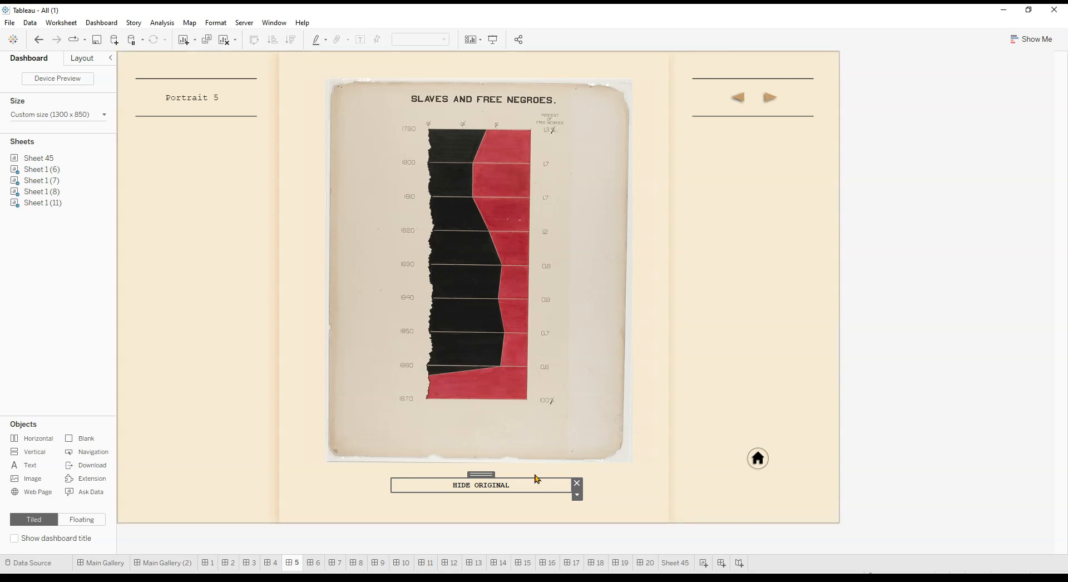
left_click(479, 486)
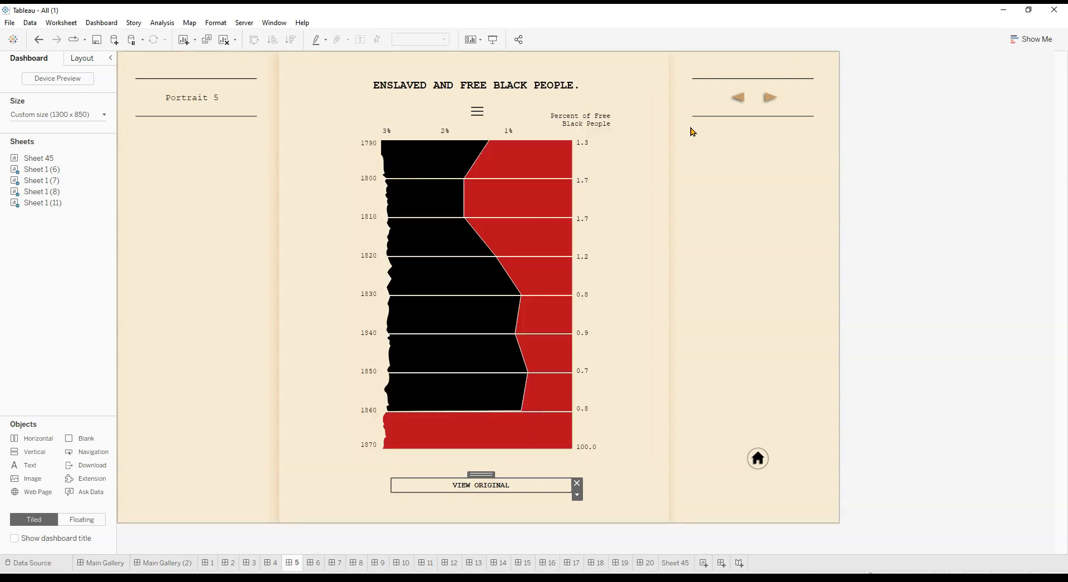
left_click(739, 187)
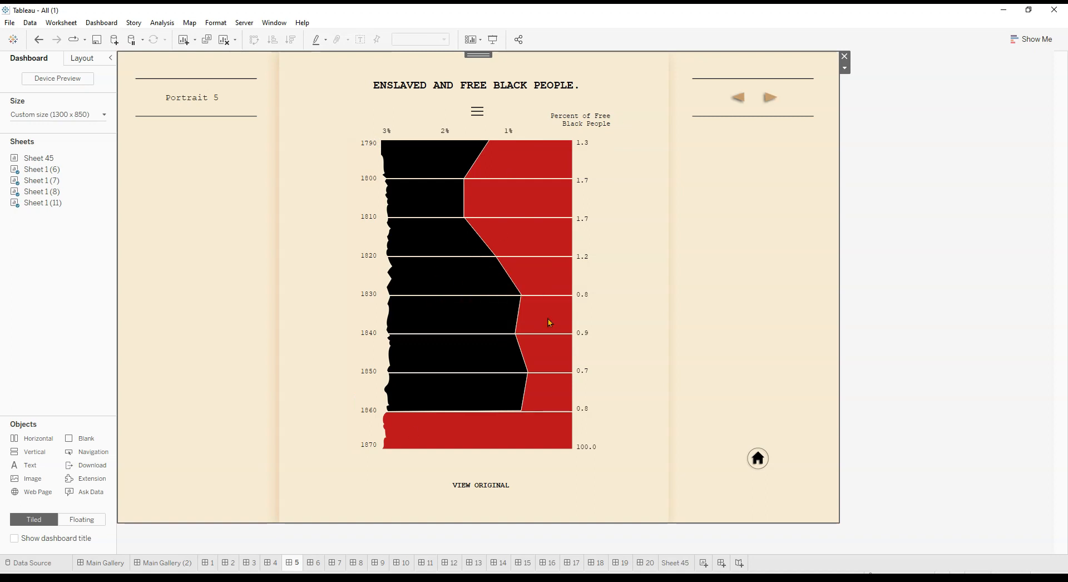
left_click(593, 215)
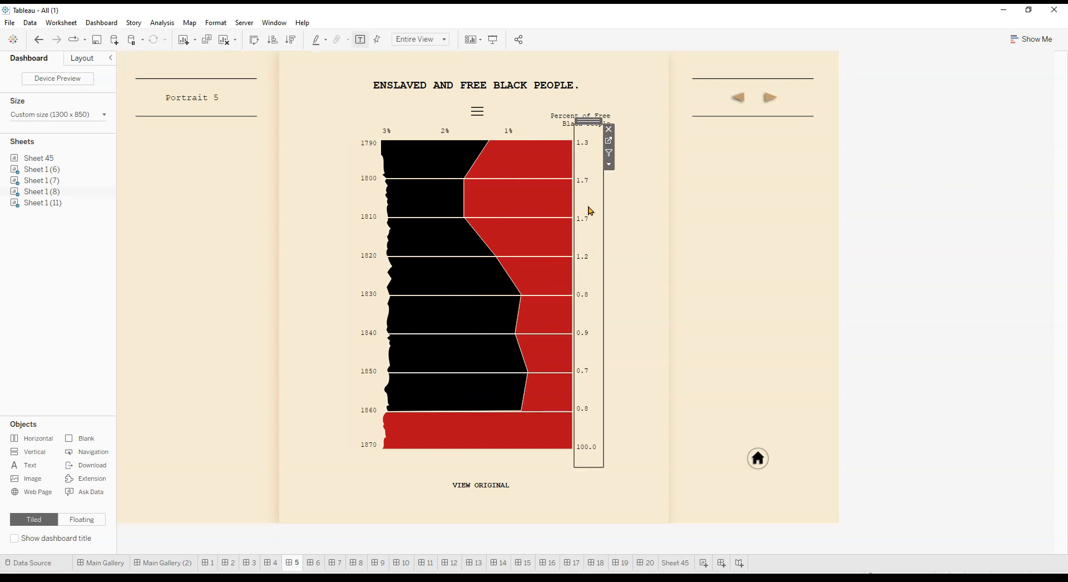
left_click(366, 198)
left_click(513, 195)
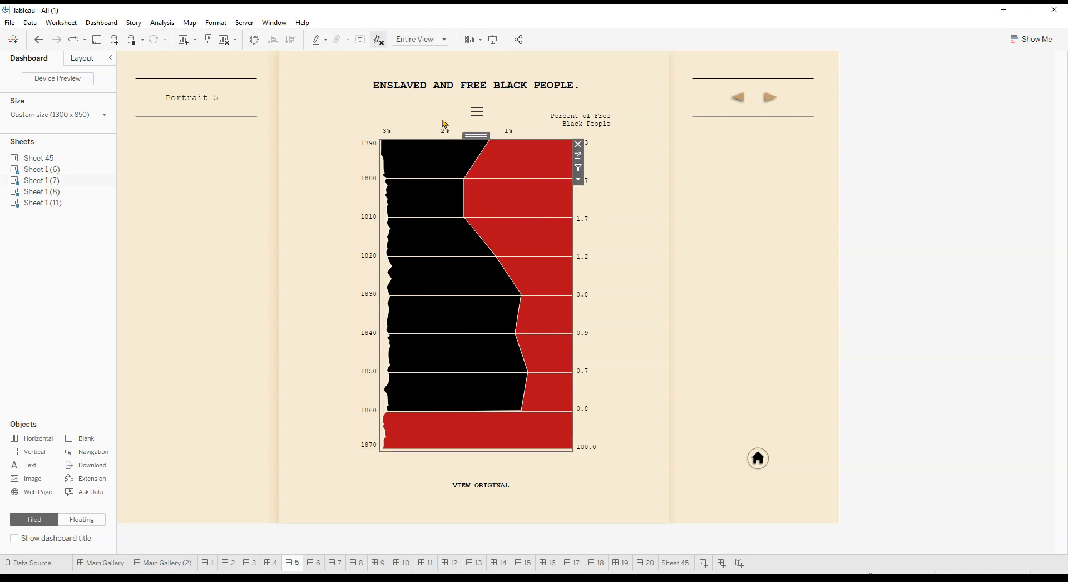
left_click(433, 133)
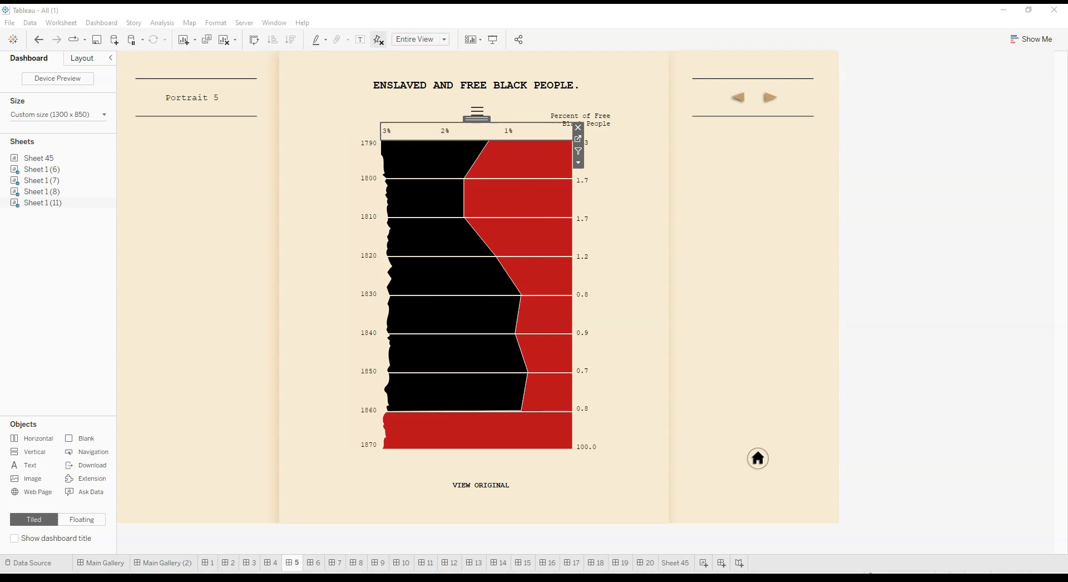
Check the Dubois '22 - 5 data source, and on Sheet 45 plot SUM(Val) on columns against Year on rows
left_click(675, 563)
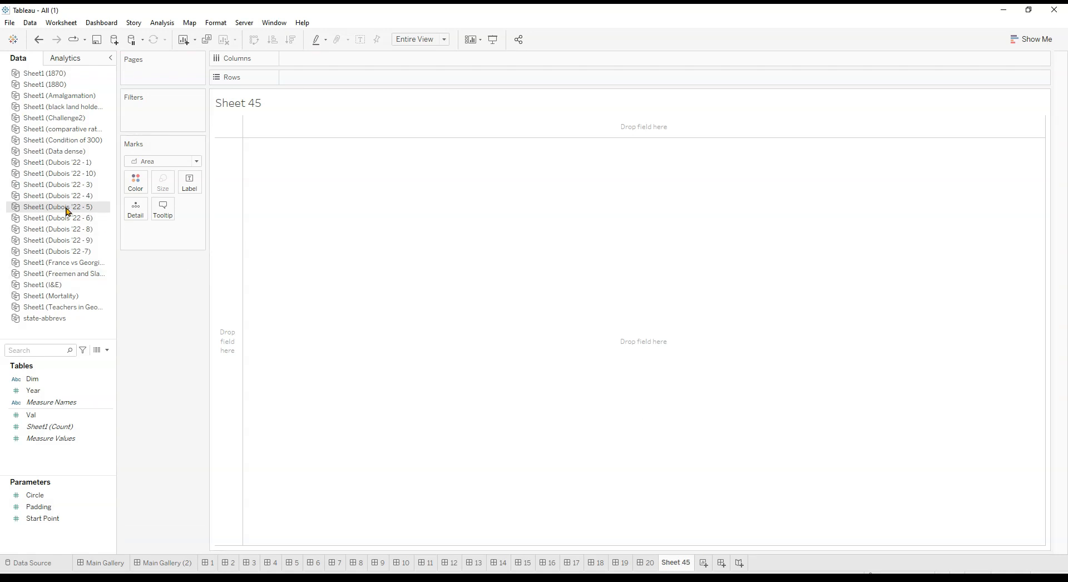
left_click(31, 564)
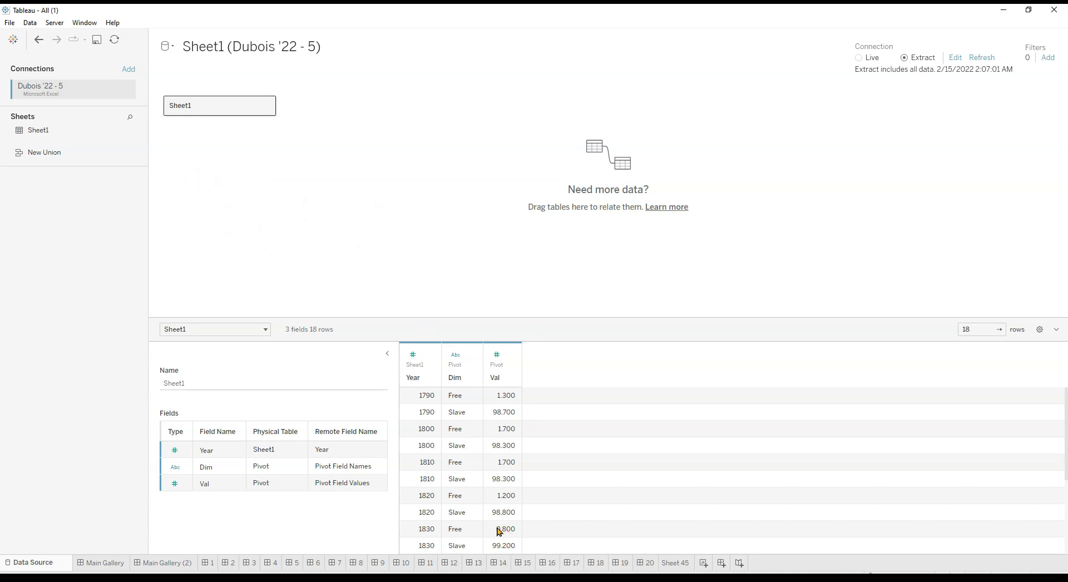
left_click(680, 566)
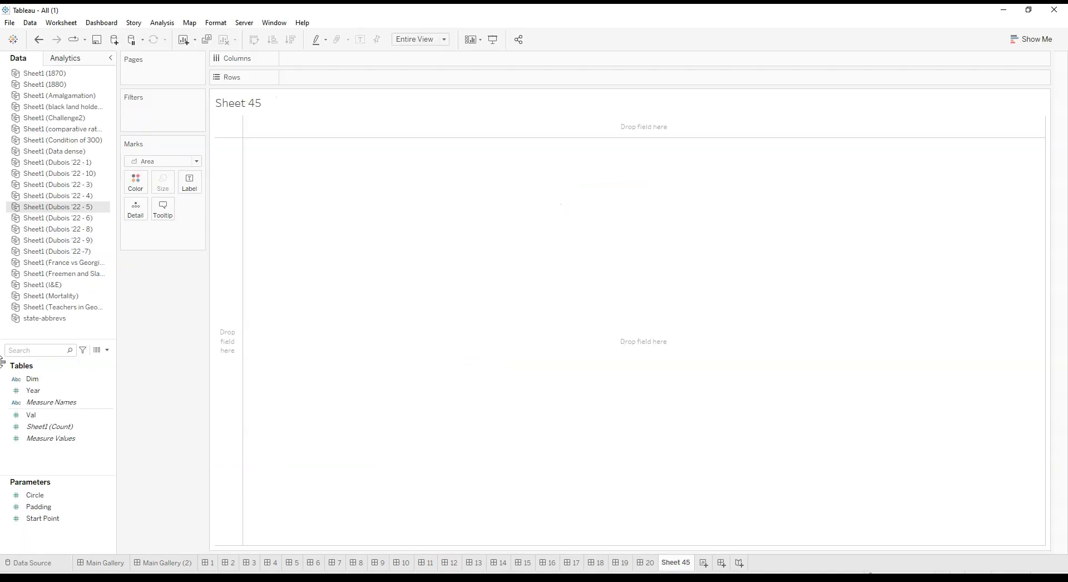
mouse_move(36, 415)
left_mouse_down()
mouse_move(318, 200)
mouse_move(355, 61)
left_mouse_up()
left_click_drag(56, 395, 325, 83)
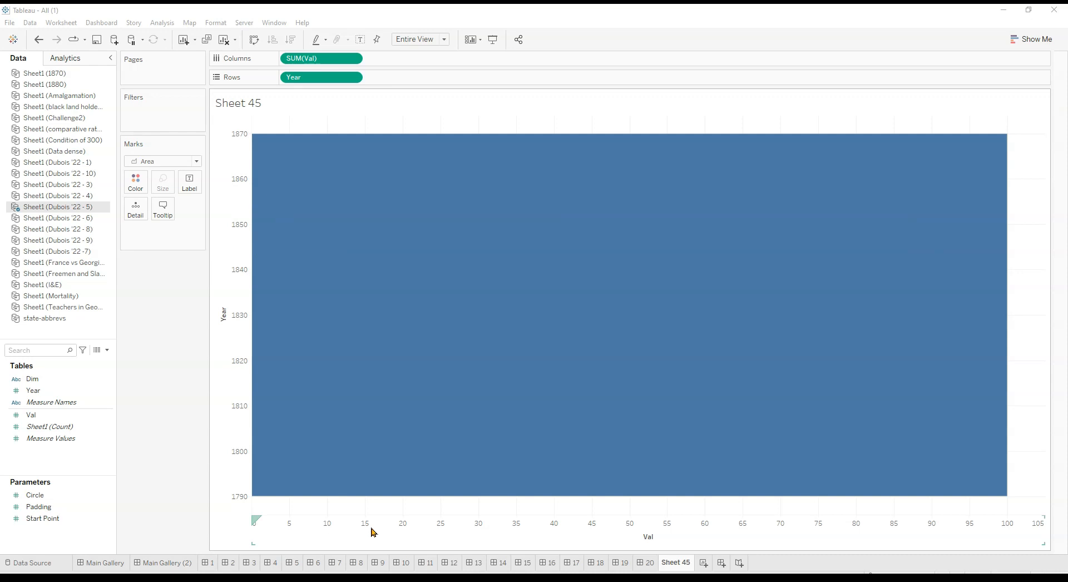
Clear the Year axis title and color the area chart by Dim
left_click(233, 331)
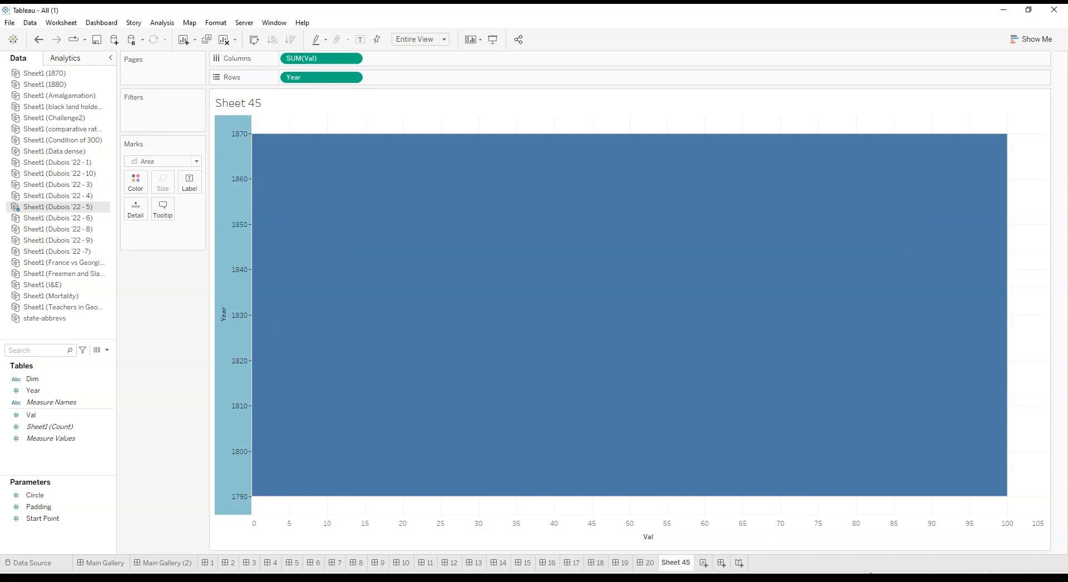
double_click(245, 339)
double_click(497, 374)
key("BackSpace")
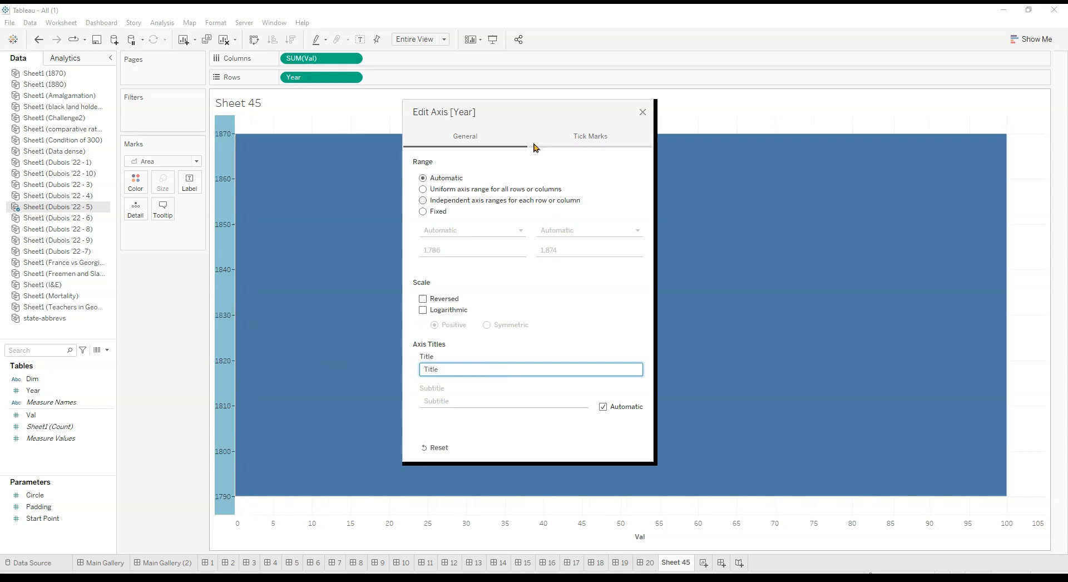
left_click(644, 109)
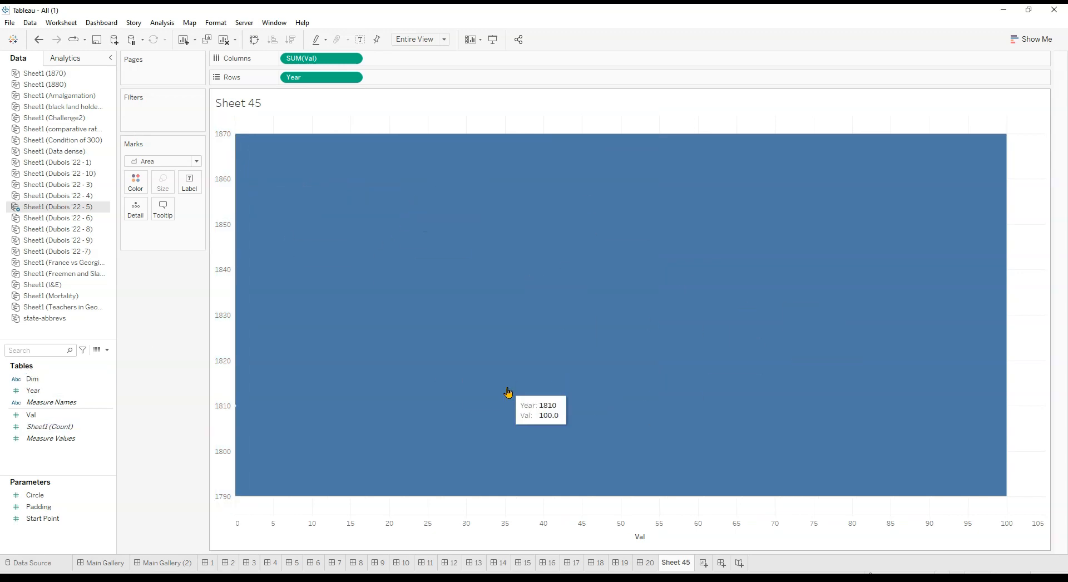
left_click_drag(46, 381, 136, 185)
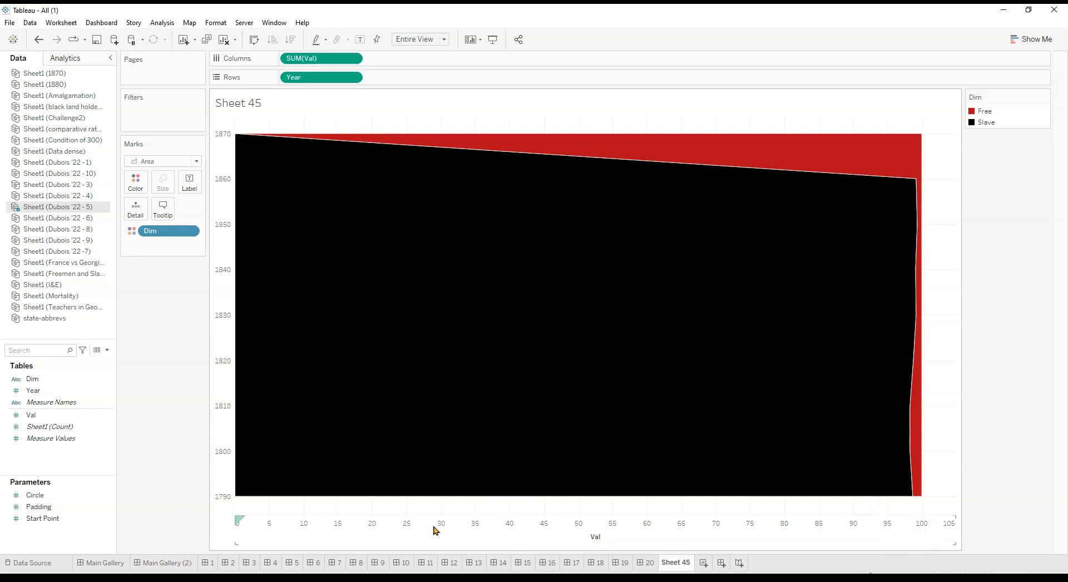
Set the Val axis to a fixed range from 97 to 100
left_click(473, 532)
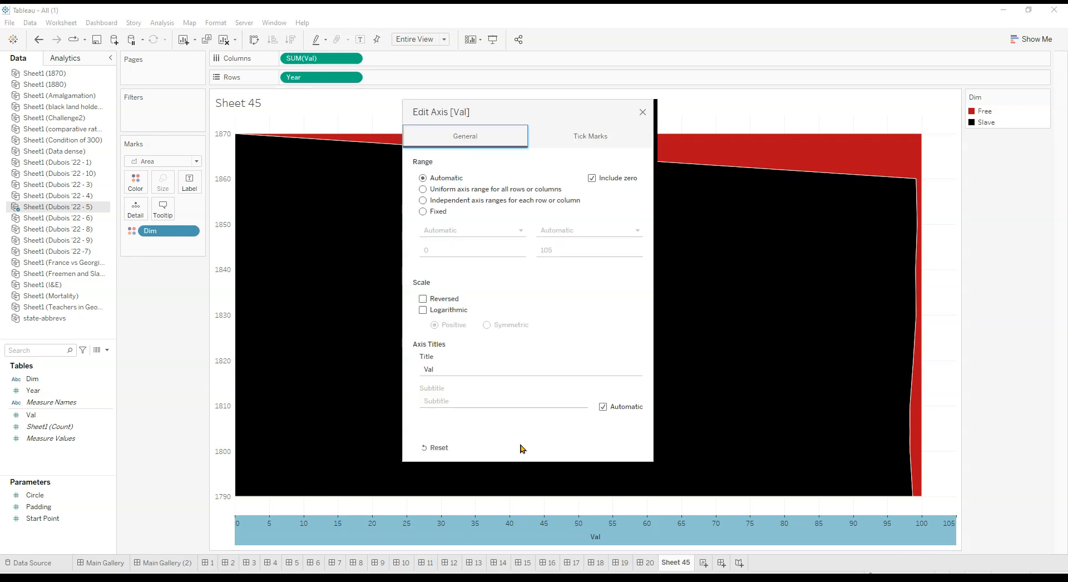
left_click(435, 212)
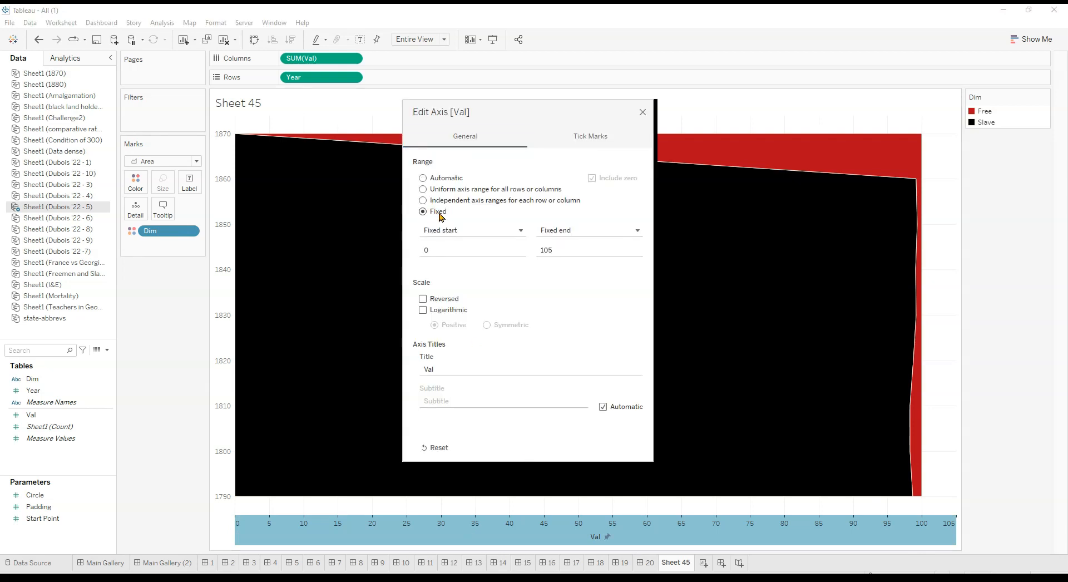
left_click(449, 251)
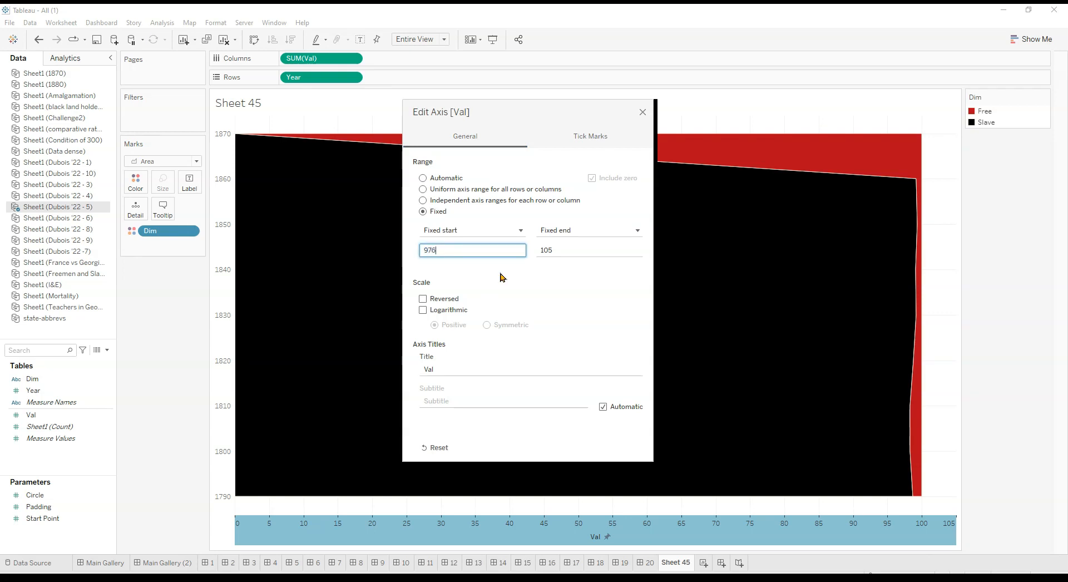
type("976")
key("BackSpace")
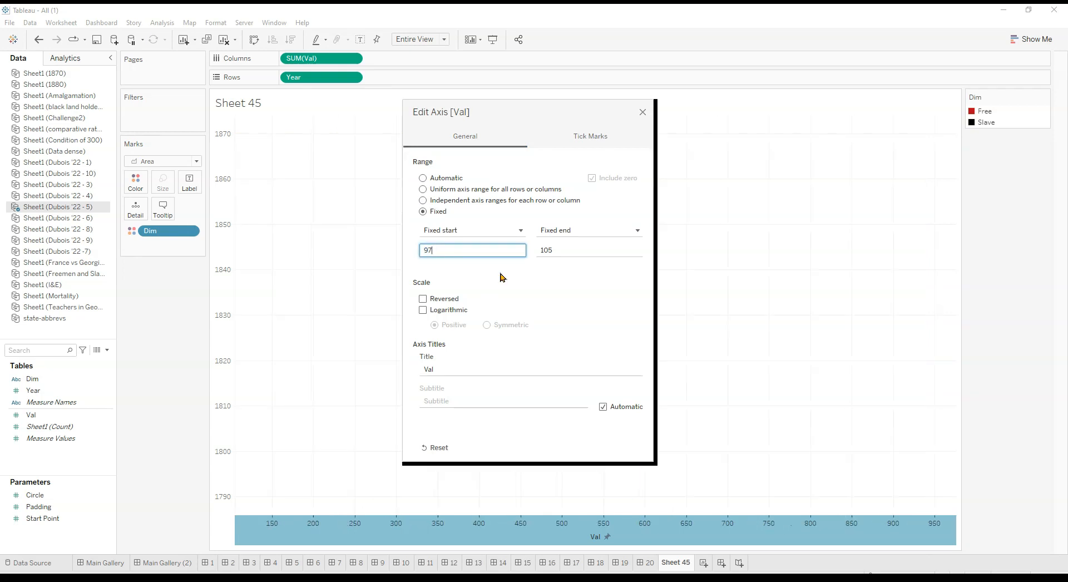
key("Tab")
key("Tab")
type("1")
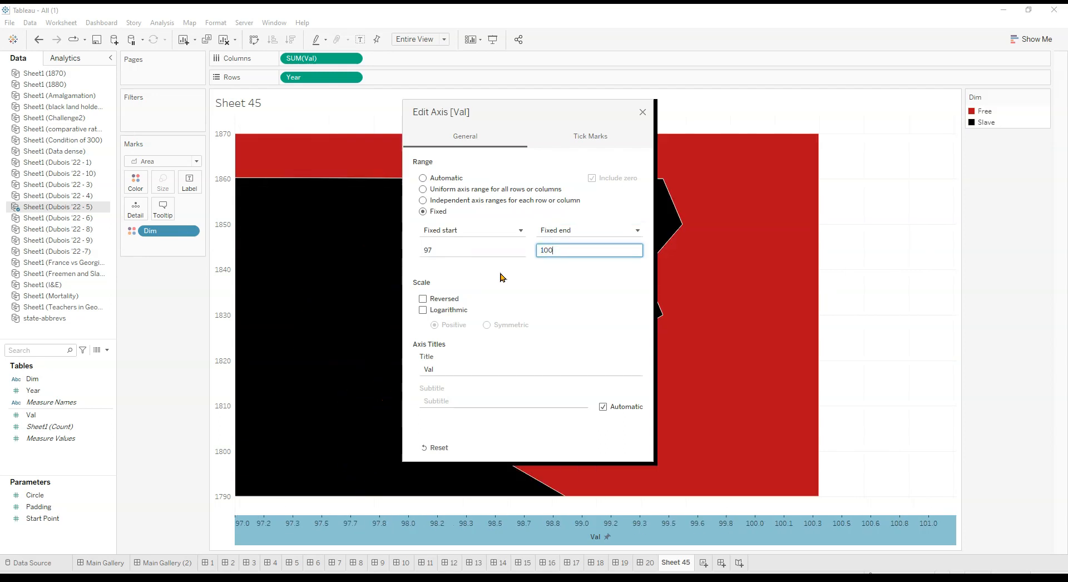
left_click(644, 108)
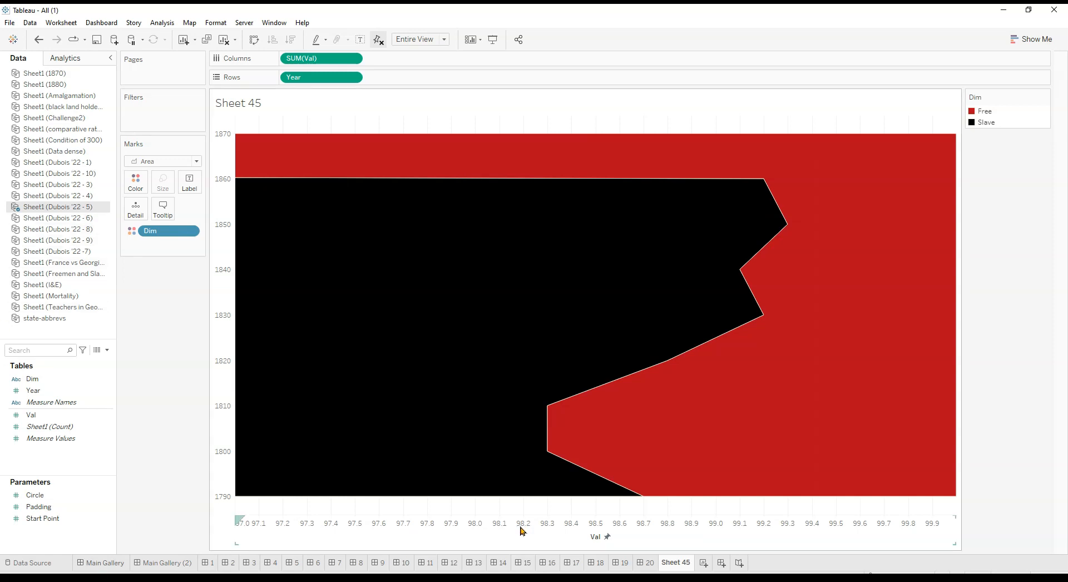
Check the chart against dashboard 5 and remove the Val axis from Sheet 45
left_click(294, 562)
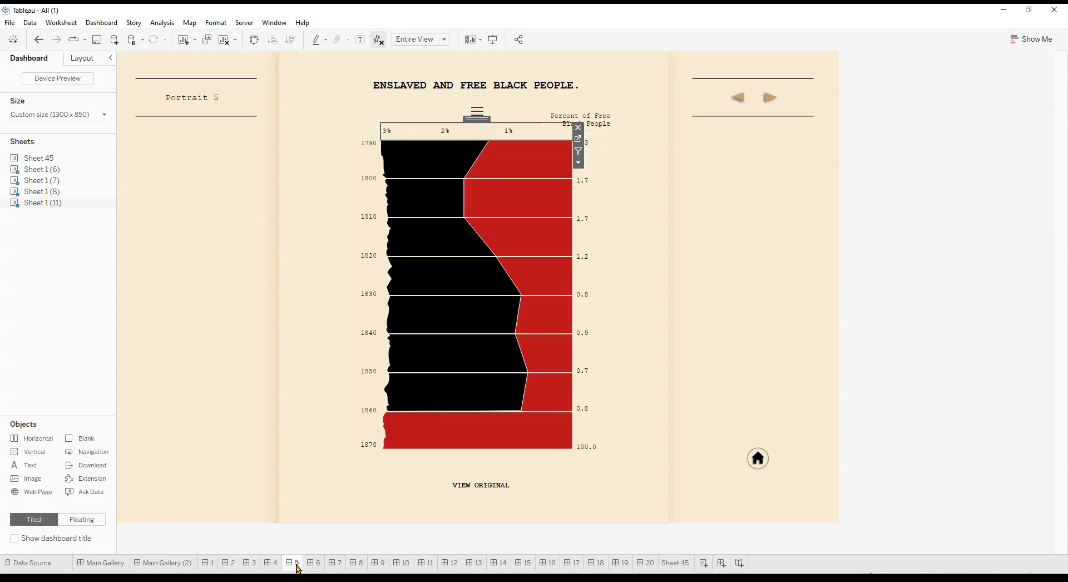
left_click(680, 563)
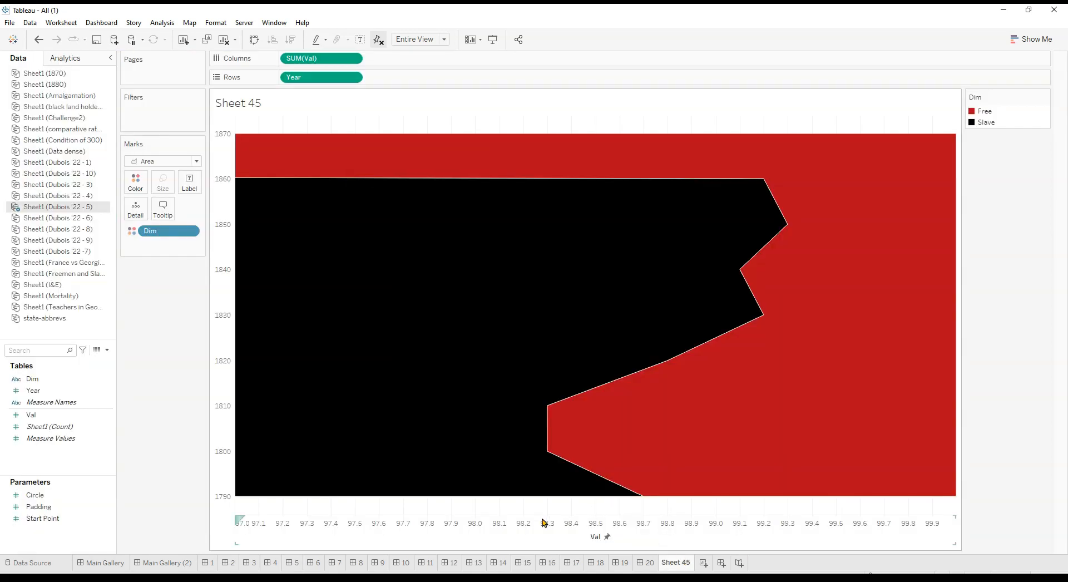
left_click(516, 536)
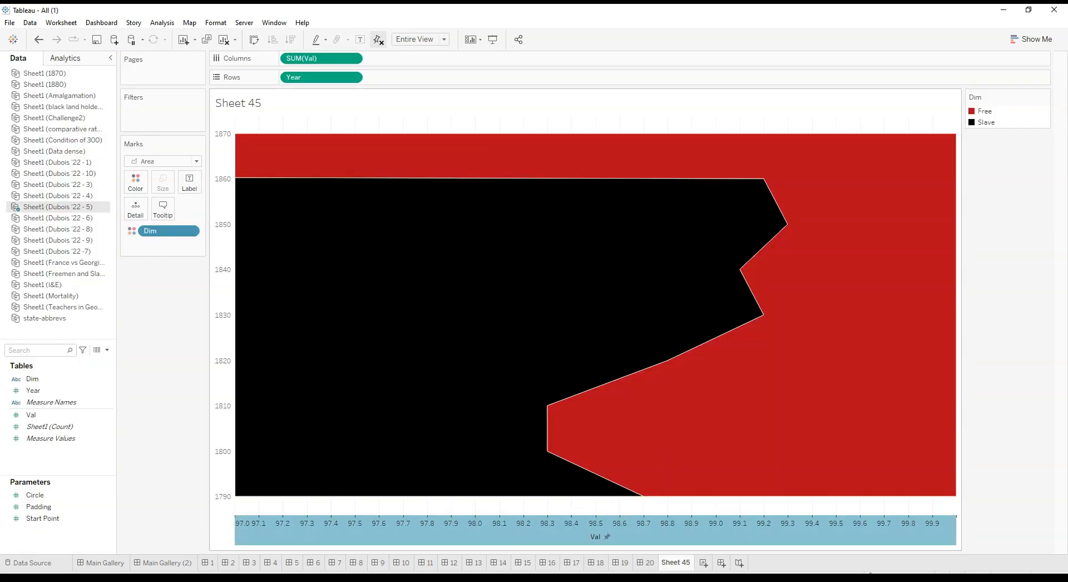
key("Delete")
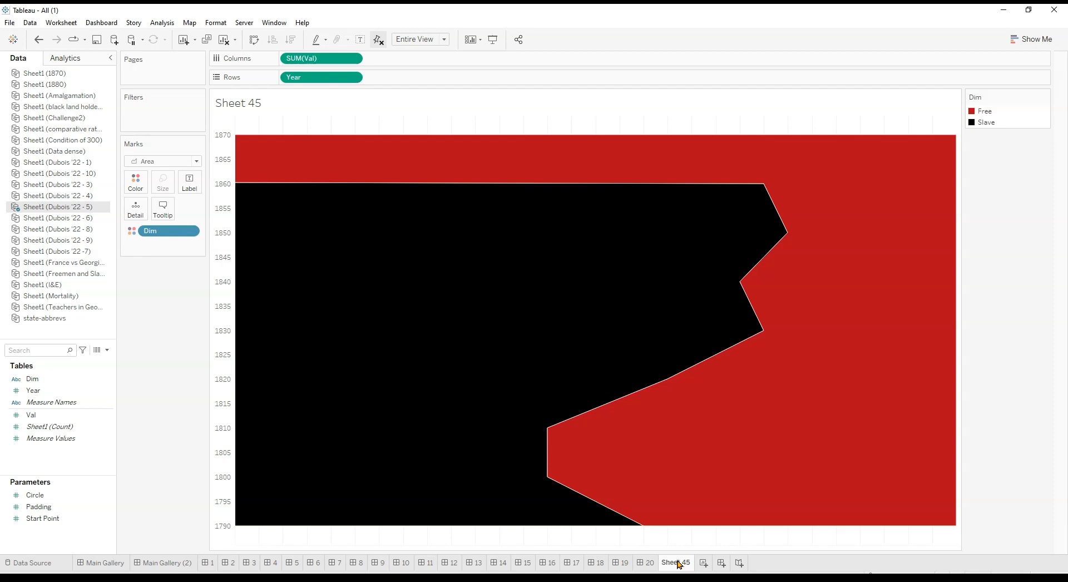
Duplicate Sheet 45 and turn the copy into a bar chart with Dim on Detail instead of Color
left_click(700, 451)
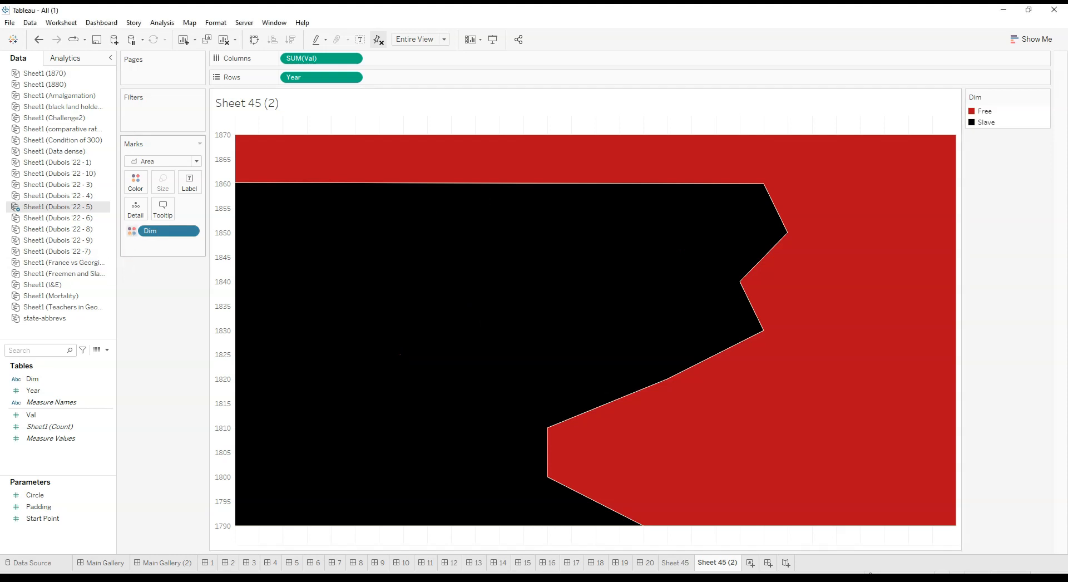
left_click(146, 259)
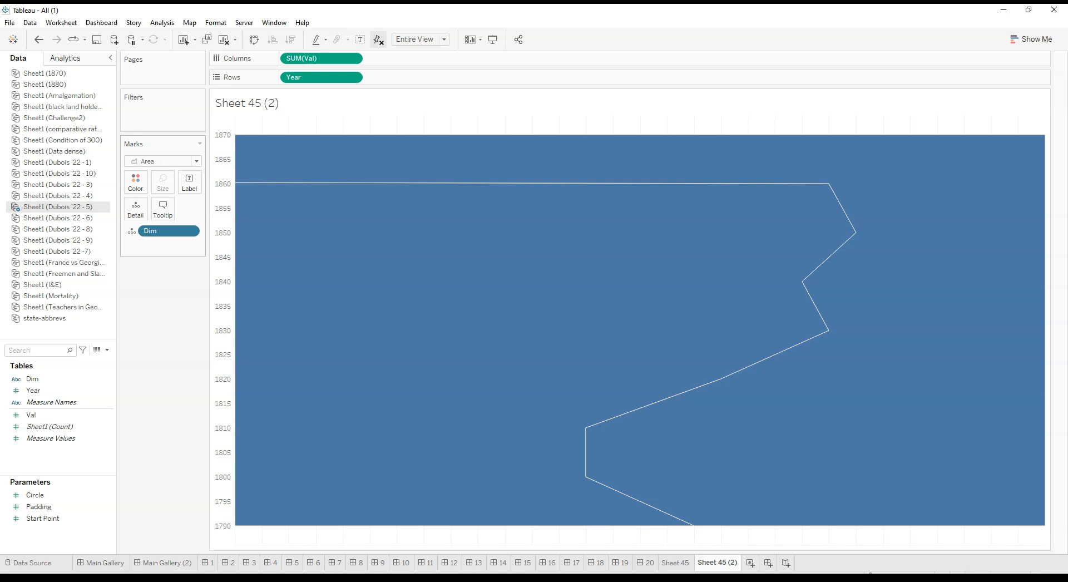
left_click(167, 188)
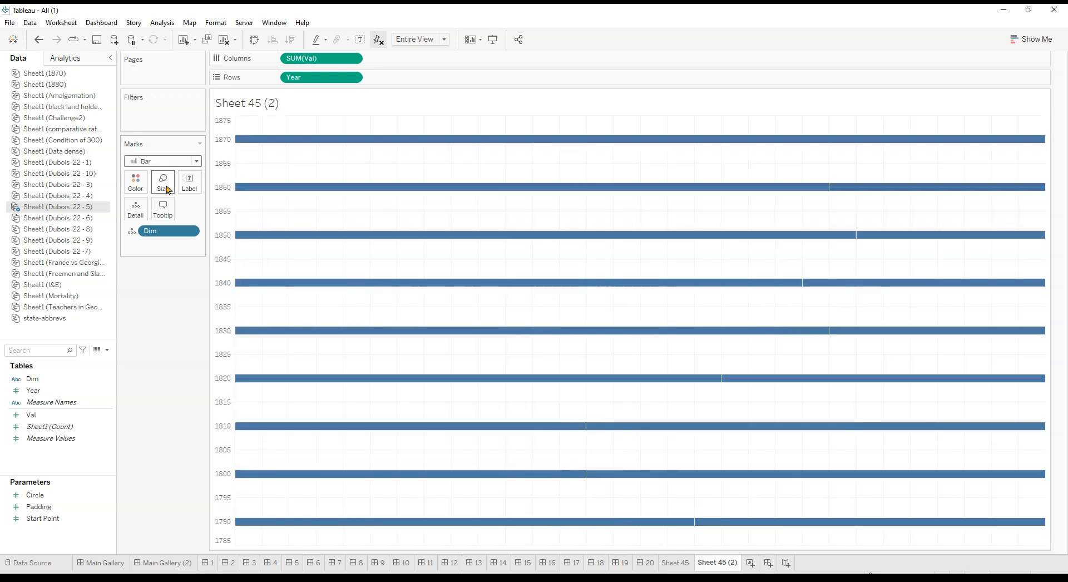
Check the white divider lines on dashboard 5 and shrink the bars on Sheet 45 (2) to thin horizontal lines
mouse_move(469, 140)
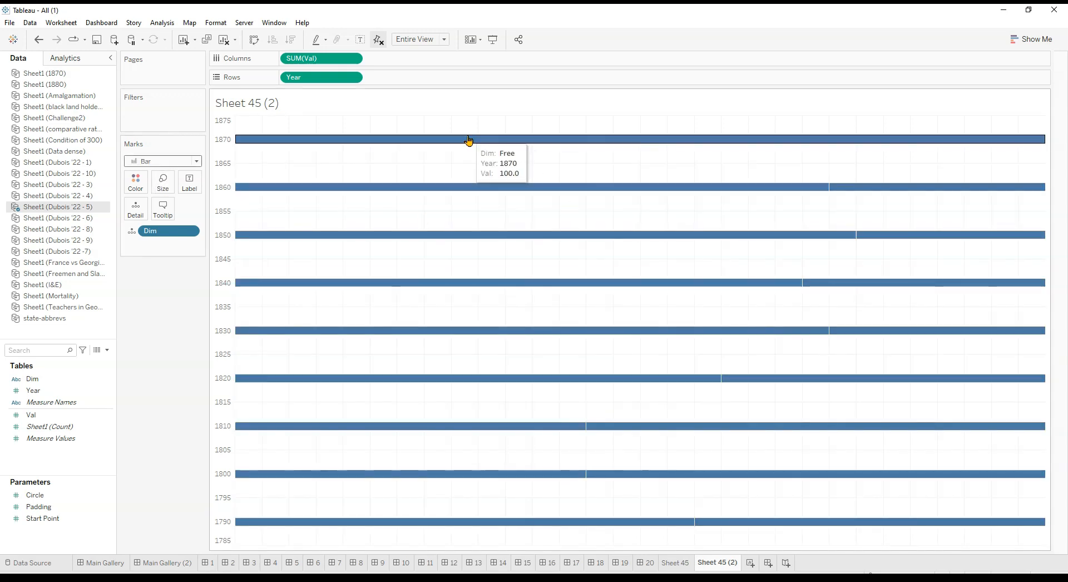
left_click(293, 562)
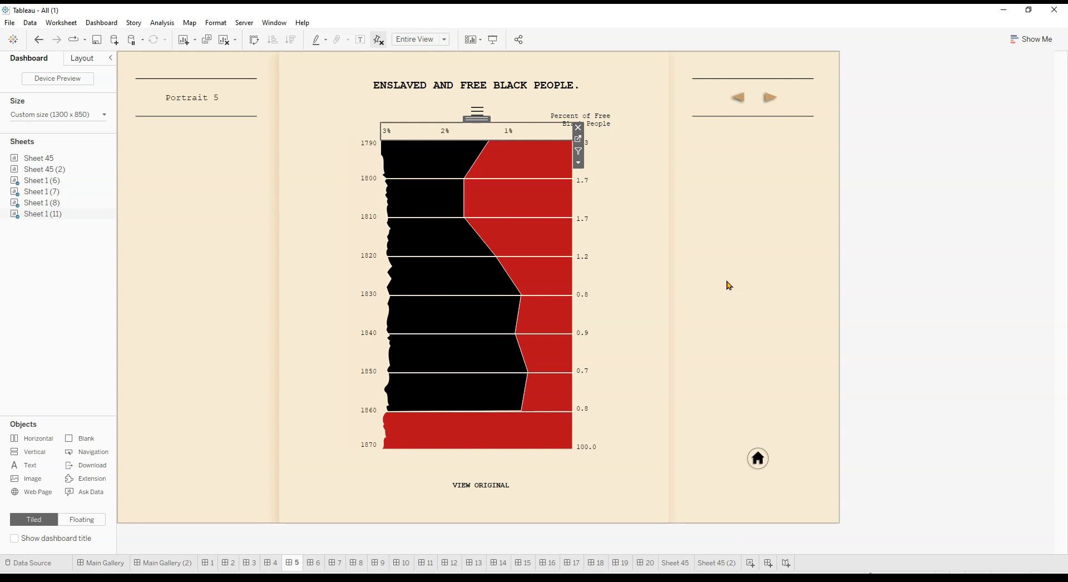
left_click(717, 563)
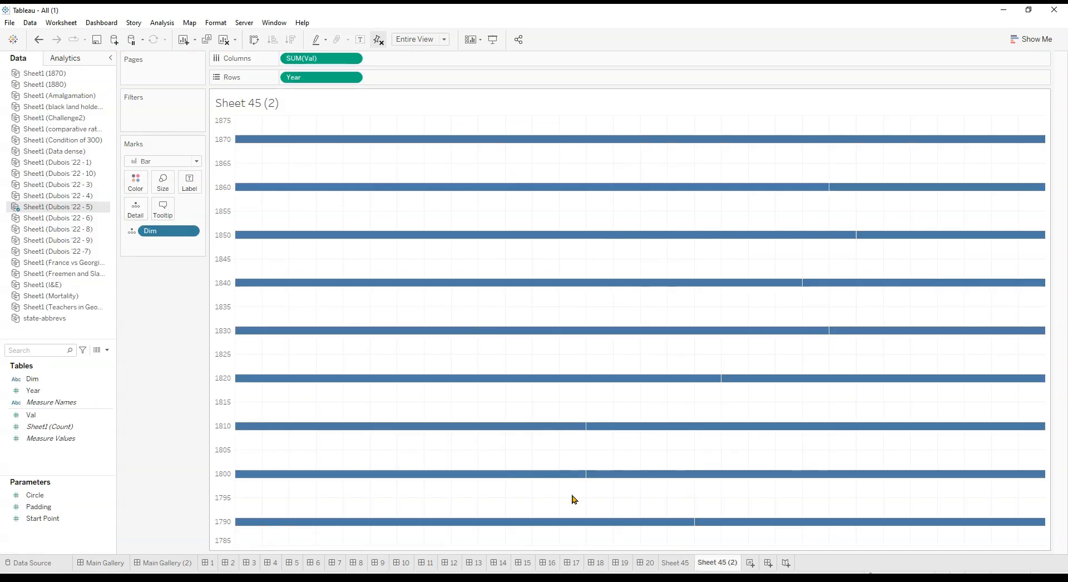
left_click(163, 182)
left_click(187, 258)
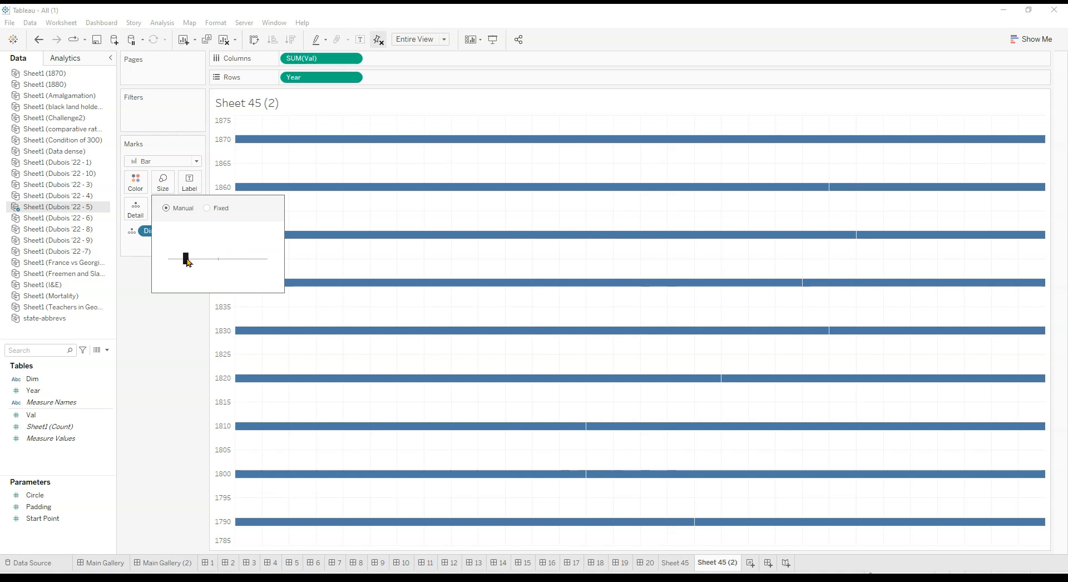
left_click_drag(187, 261, 190, 264)
left_click(174, 377)
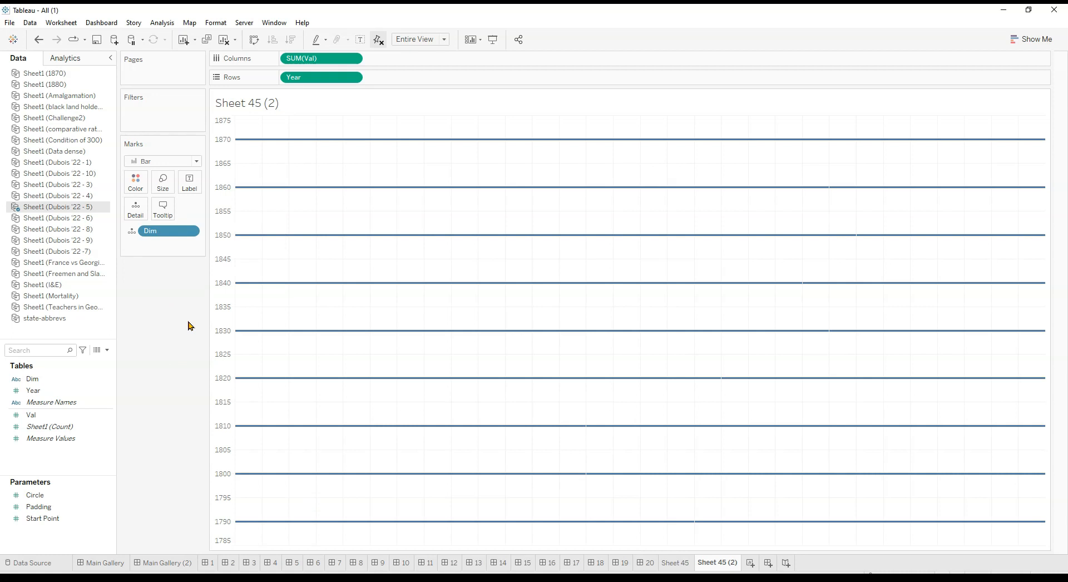
Remove the Year axis from Sheet 45 (2)
left_click(222, 267)
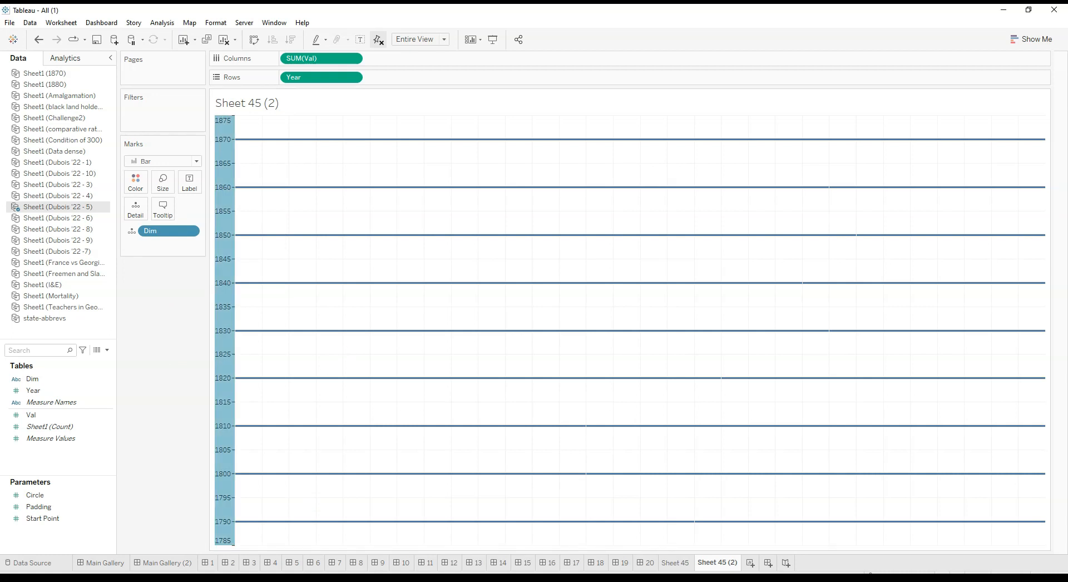
key("Delete")
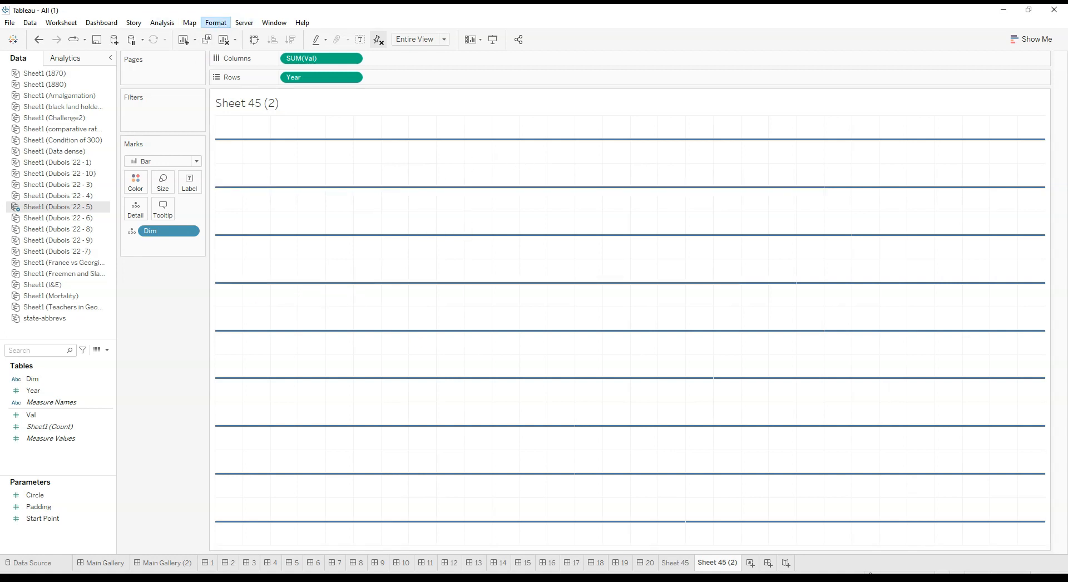
Set the grid lines and zero lines of the whole Sheet 45 (2) to None
left_click(228, 74)
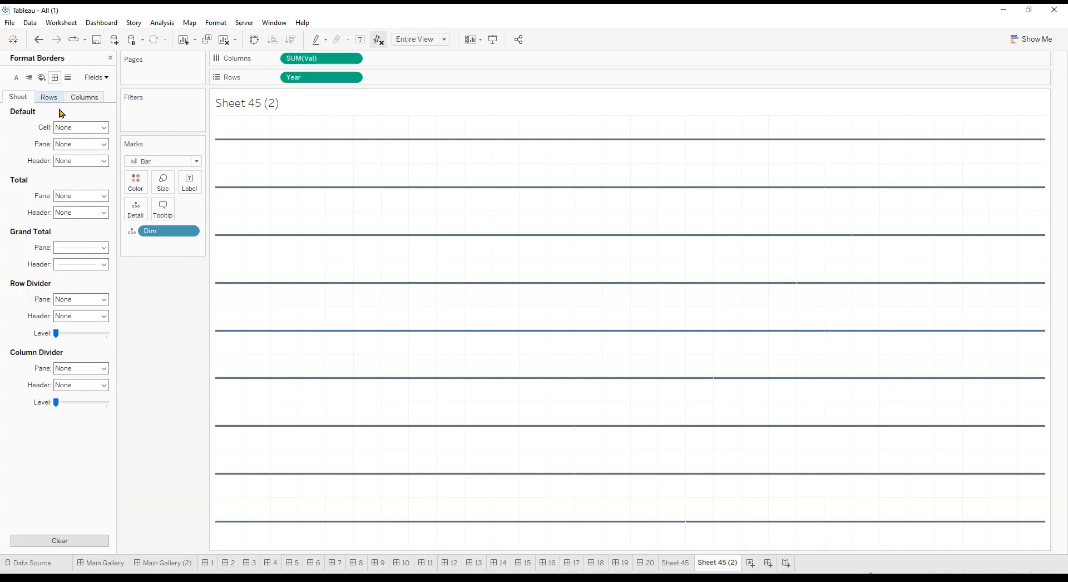
left_click(68, 77)
left_click(84, 130)
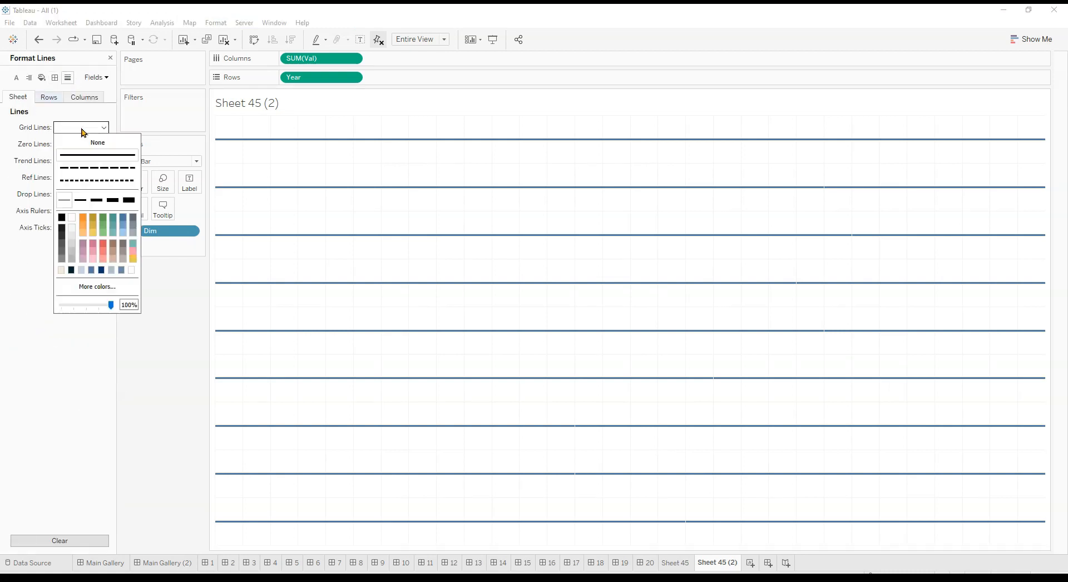
left_click(90, 142)
left_click(81, 144)
left_click(82, 160)
Set the row axis rulers and row axis ticks of Sheet 45 (2) to None
left_click(49, 97)
left_click(80, 213)
left_click(85, 226)
left_click(78, 227)
left_click(95, 242)
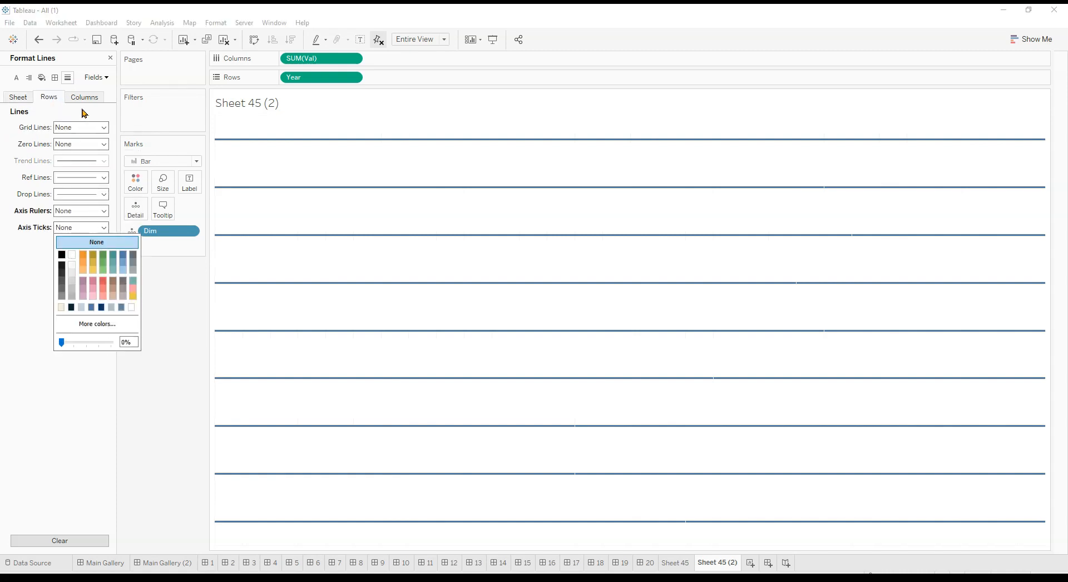
Set the column axis rulers and column axis ticks of Sheet 45 (2) to None
left_click(85, 98)
left_click(76, 215)
left_click(98, 226)
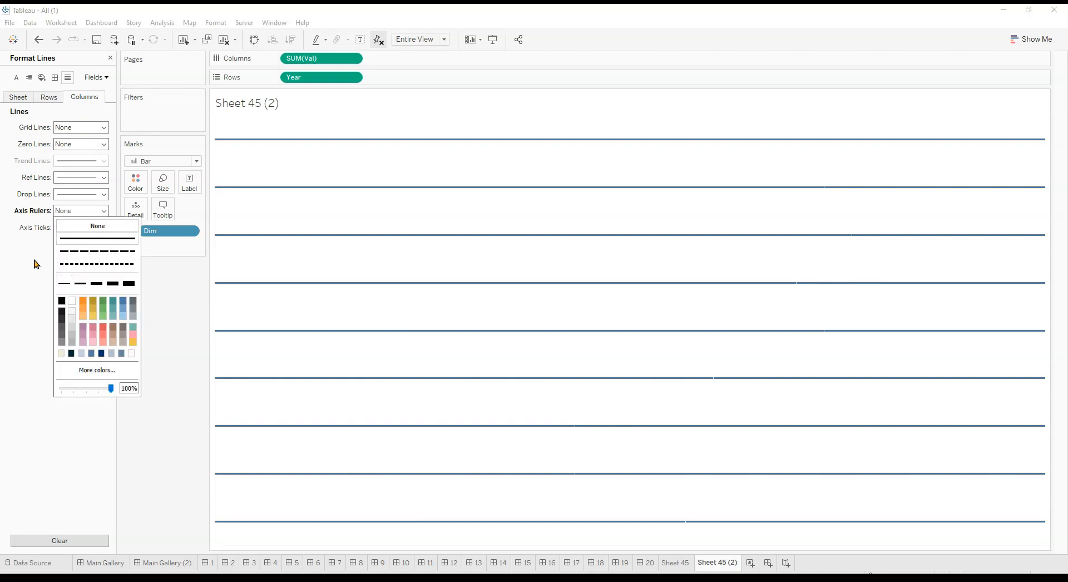
left_click(35, 263)
left_click(78, 228)
left_click(95, 242)
left_click(179, 332)
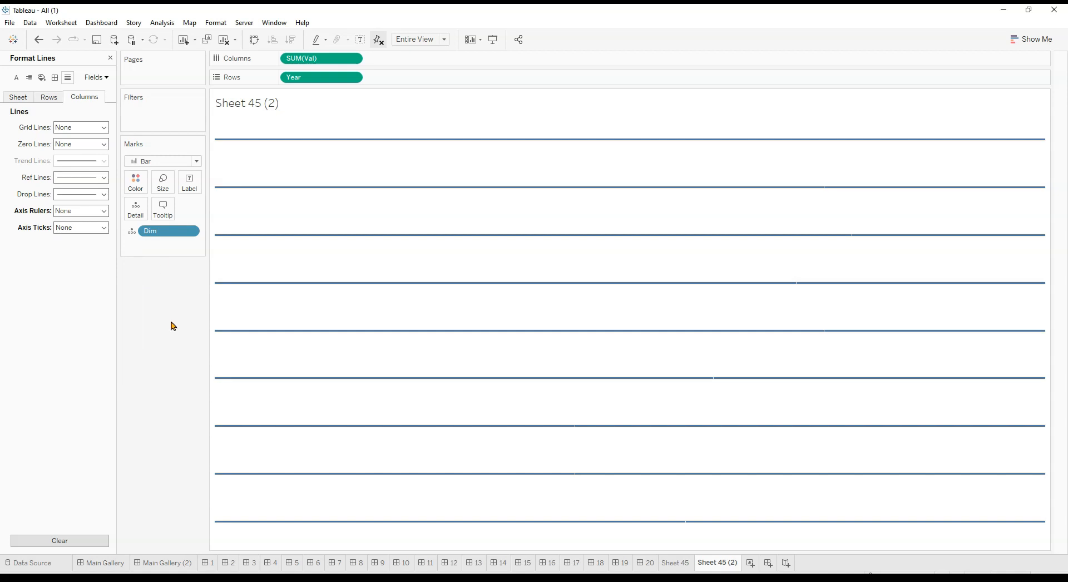
Color the thin horizontal bars on Sheet 45 (2) light cream
left_click(136, 182)
left_click(143, 269)
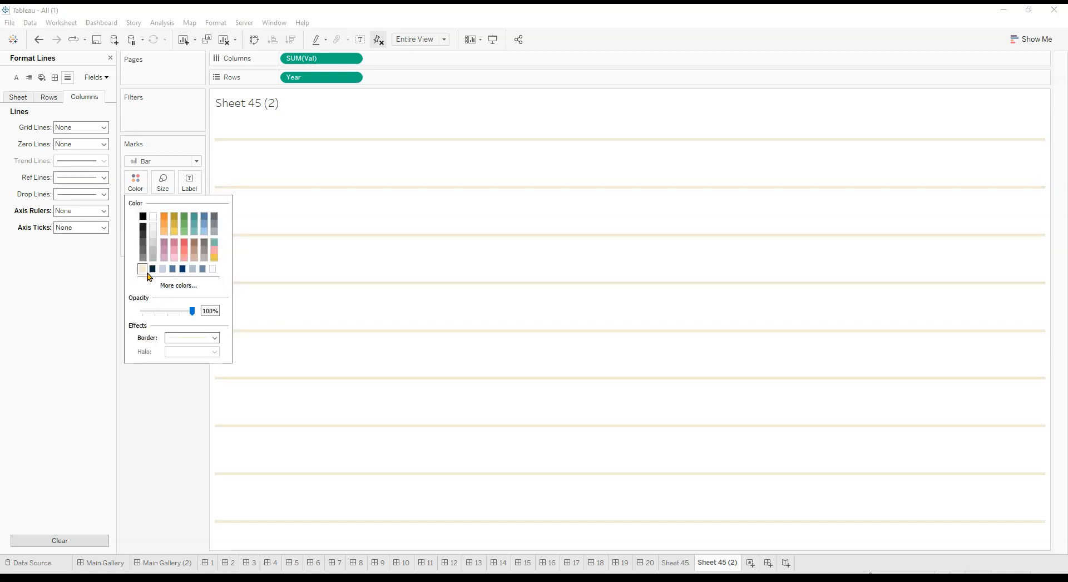
left_click(163, 454)
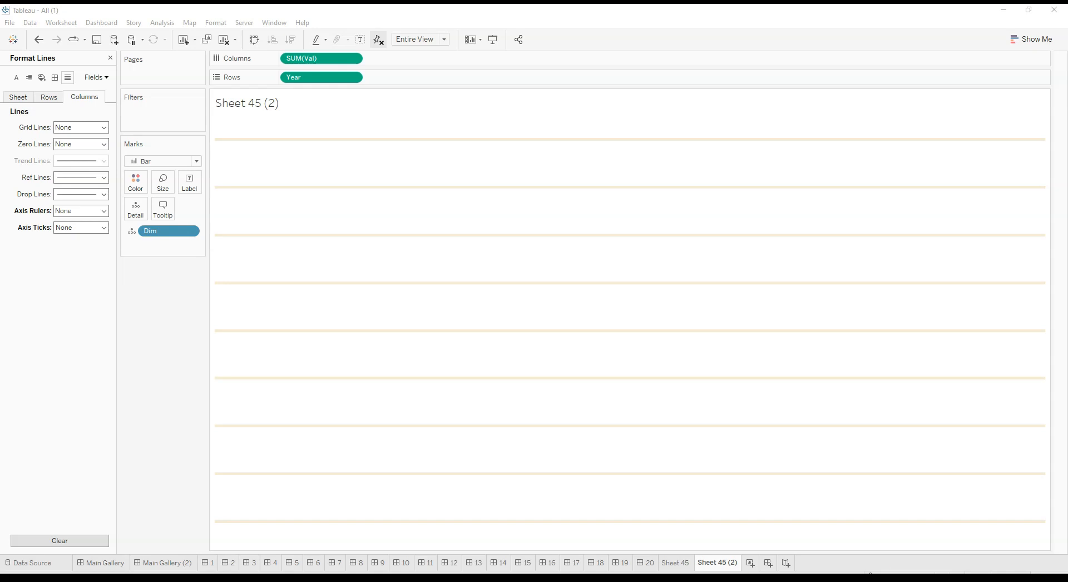
Duplicate Sheet 45 (2), check the percent labels beside the chart on dashboard 5, and return to the copy
left_click(725, 567)
left_click(769, 455)
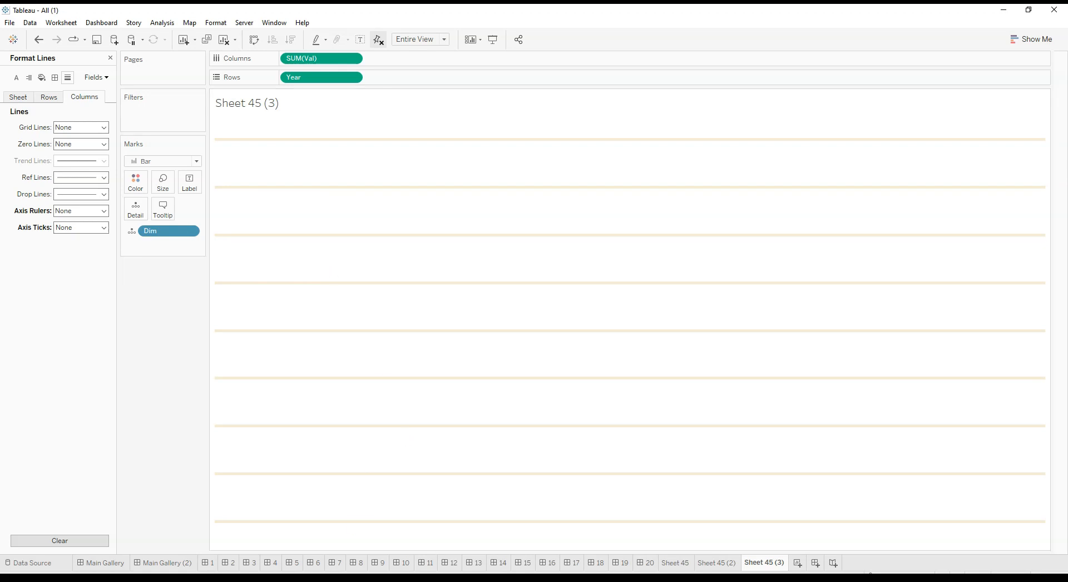
left_click(293, 562)
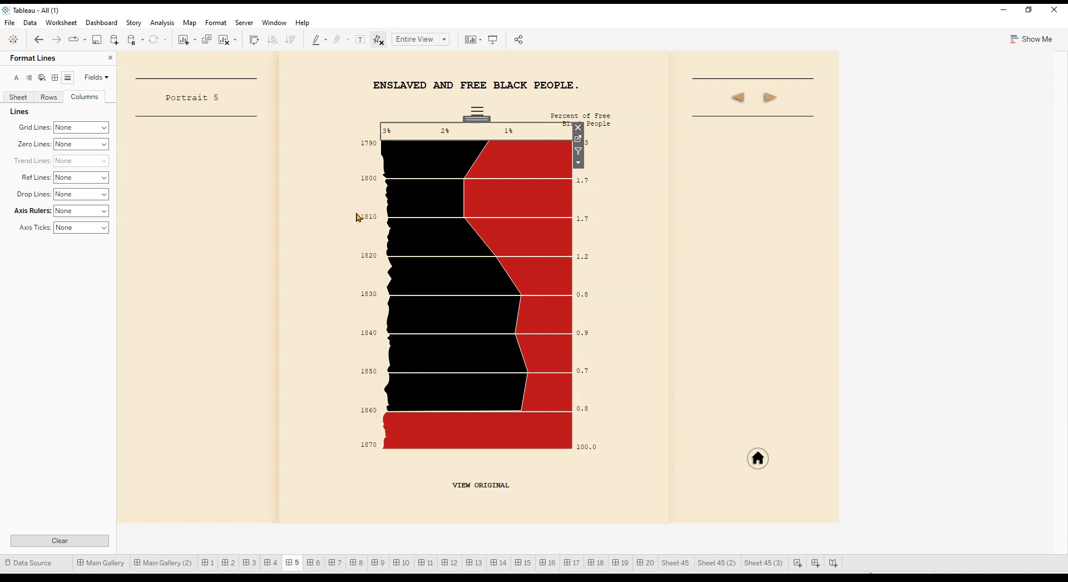
left_click(620, 165)
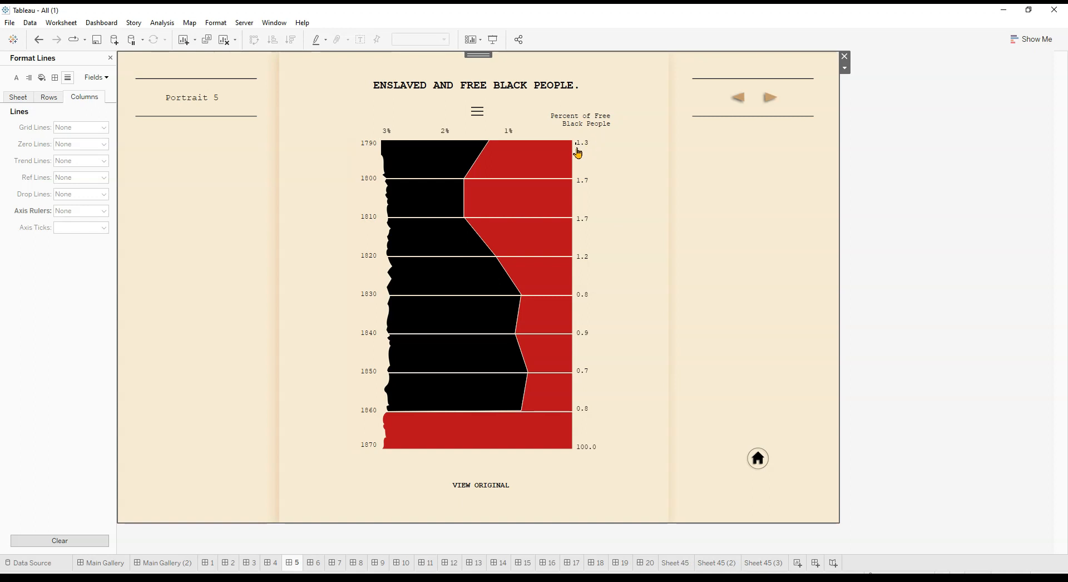
left_click(776, 562)
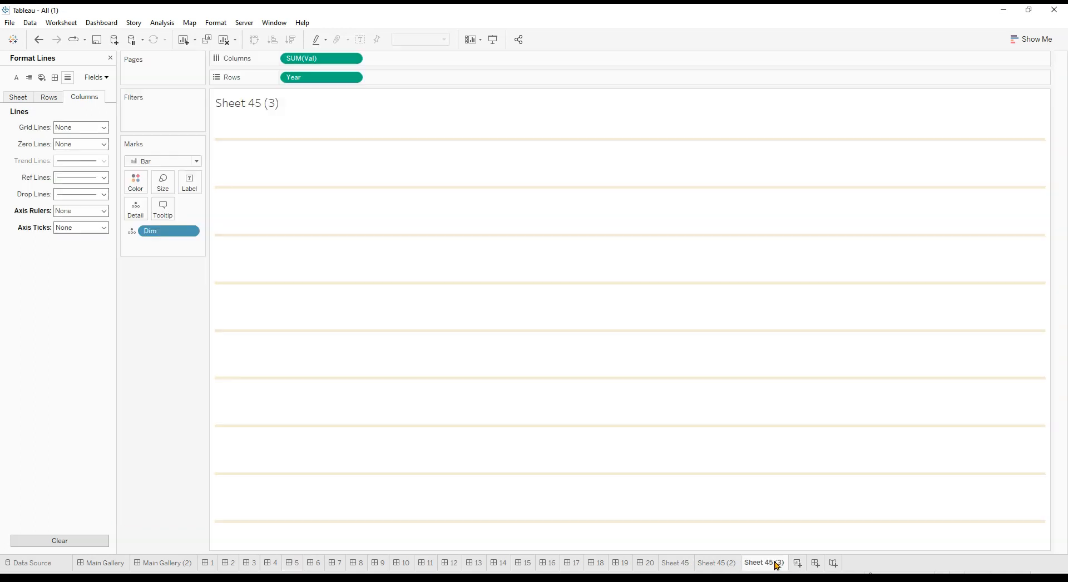
Filter Sheet 45 (3) by Dim so that only Free is included
left_click(111, 58)
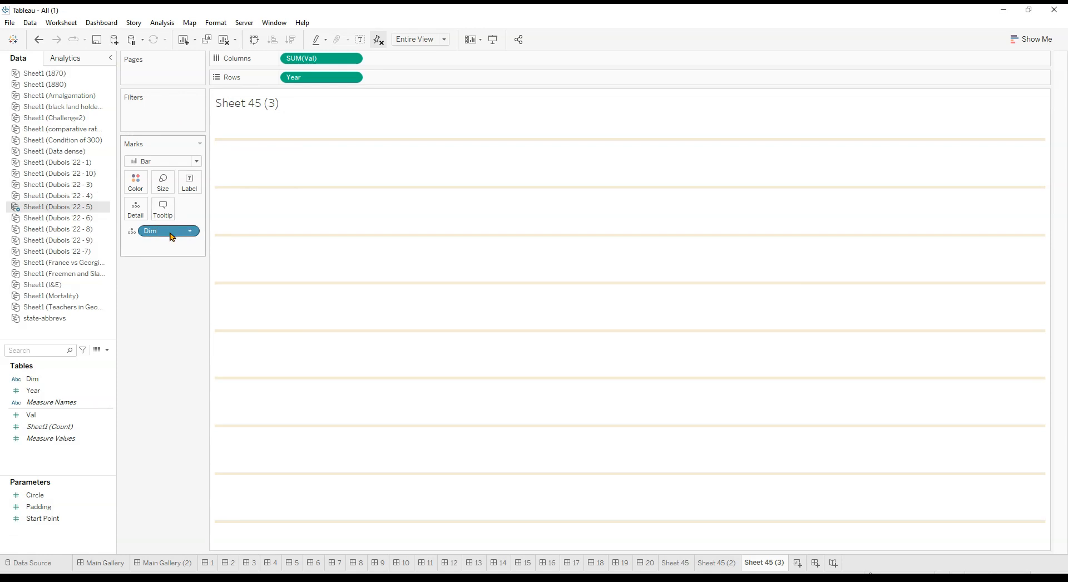
left_click_drag(165, 240, 144, 120)
left_click(429, 225)
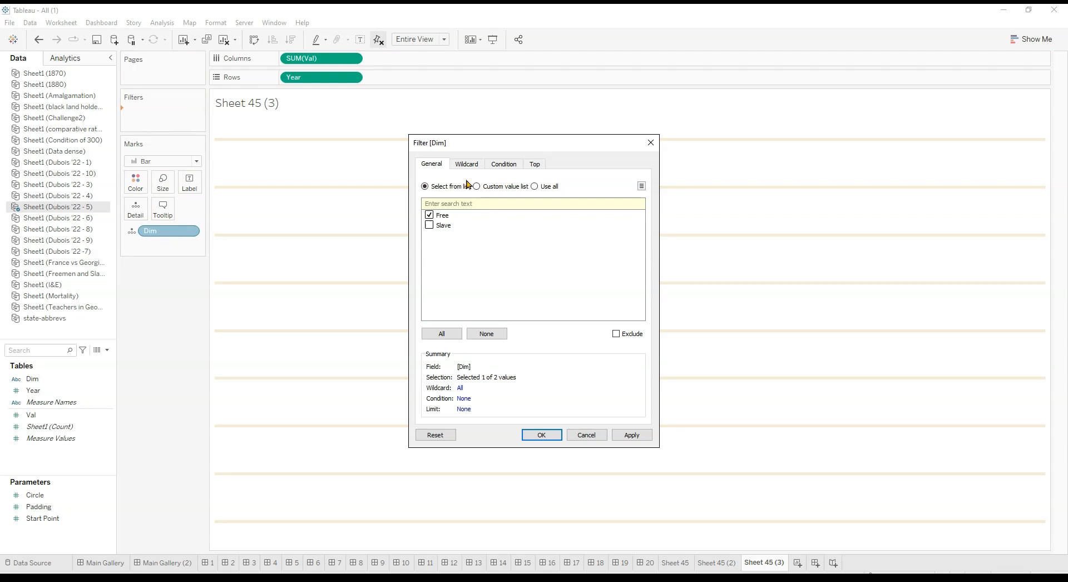
left_click(538, 437)
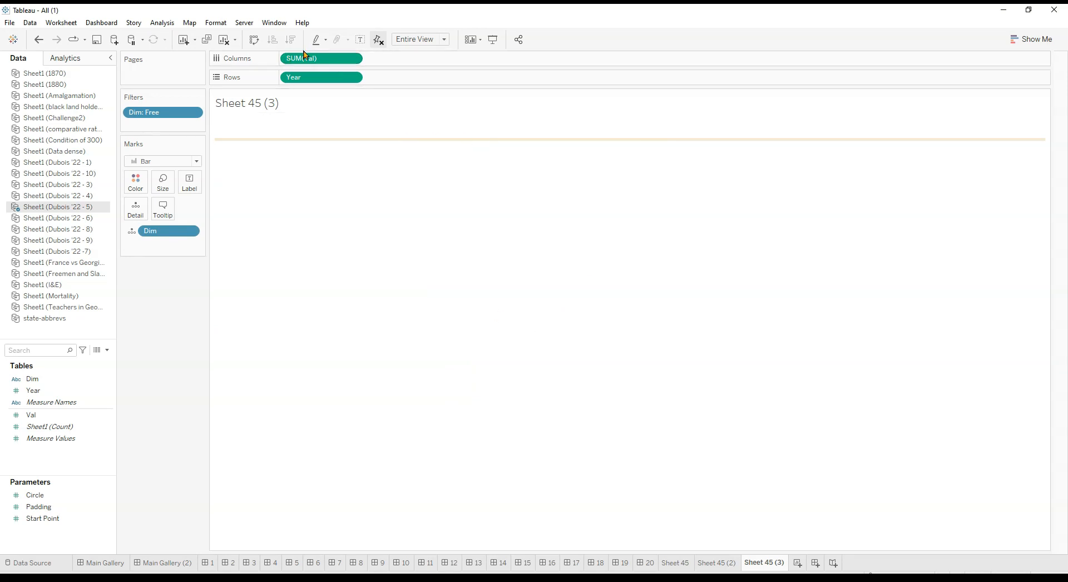
Move SUM(Val) from Columns to Label and format its numbers as Number (Custom) with 1 decimal place
left_click_drag(319, 58, 201, 192)
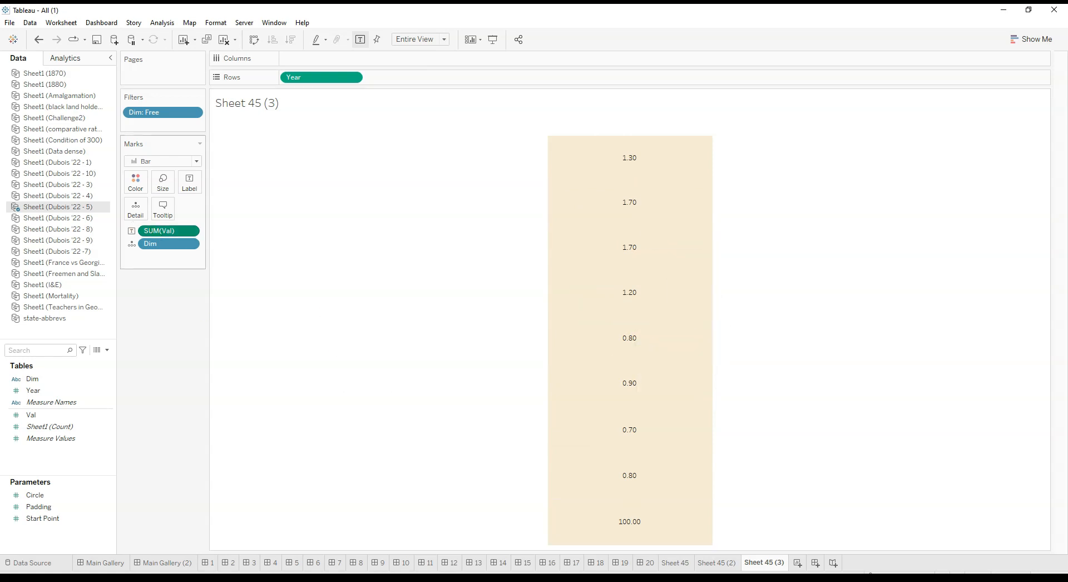
left_click(72, 161)
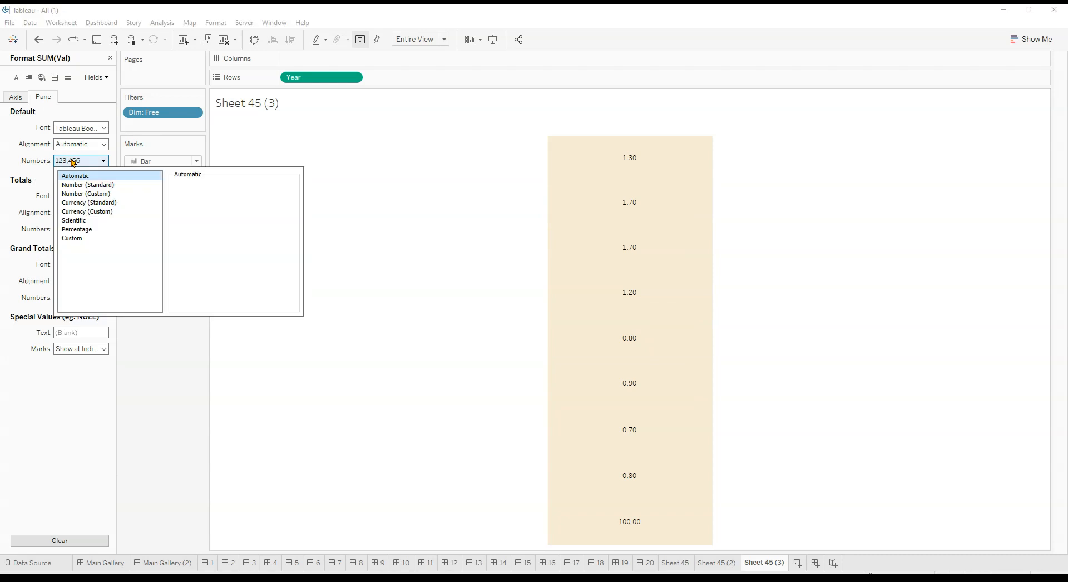
left_click(102, 196)
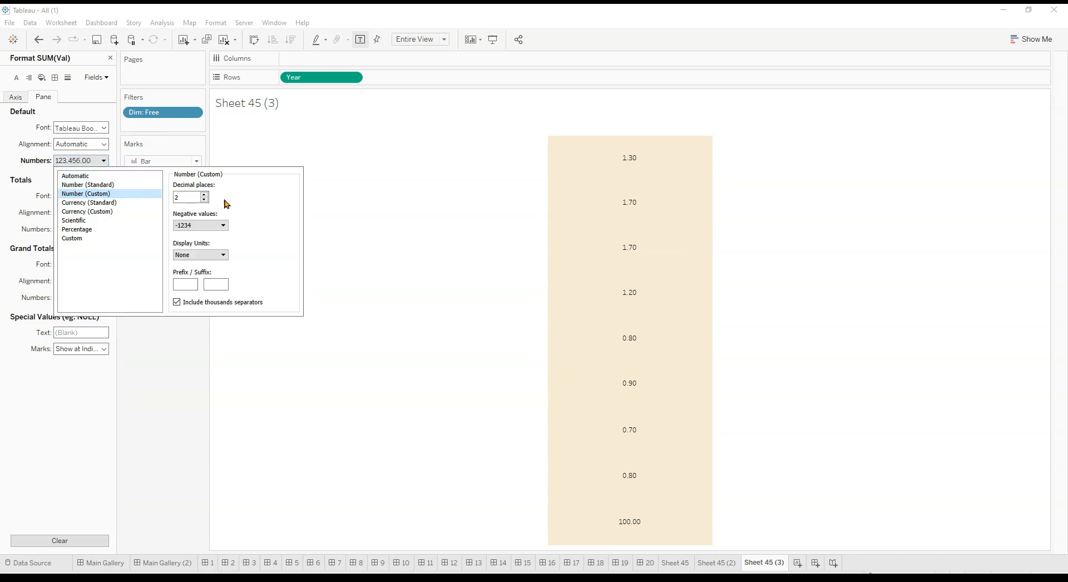
left_click(204, 201)
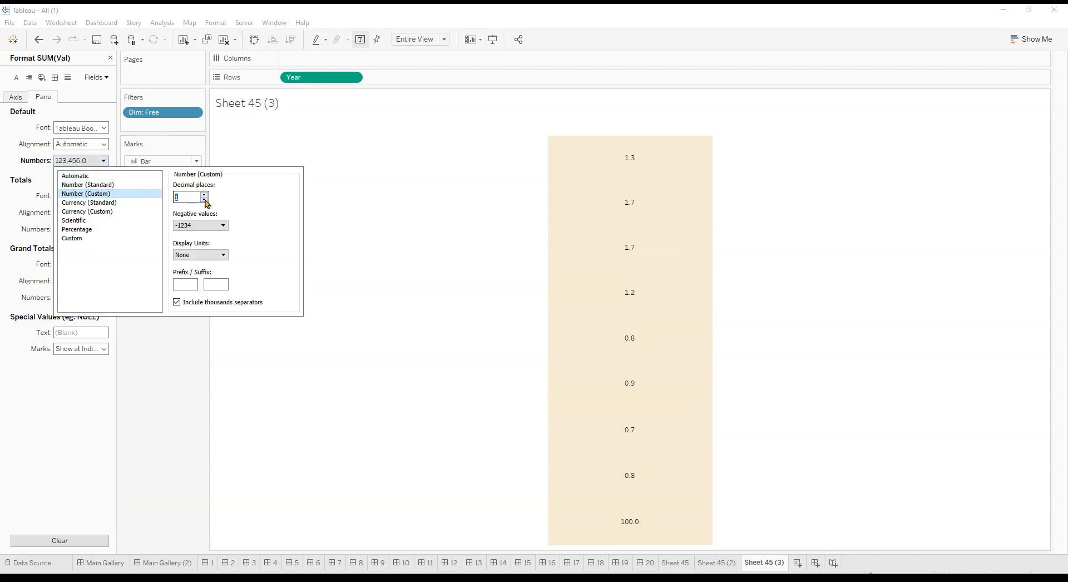
left_click(199, 364)
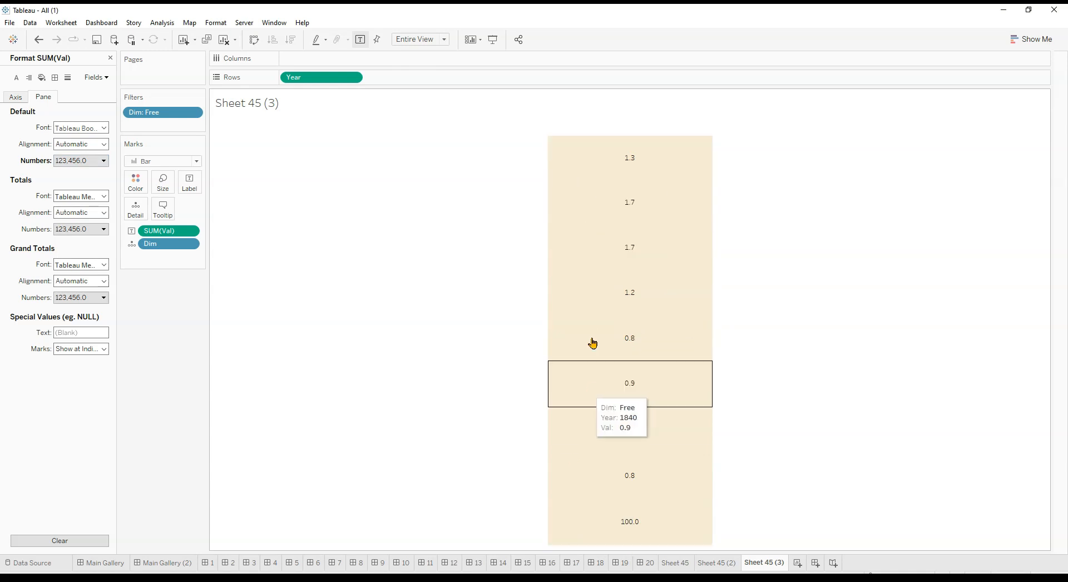
Make the bars behind the value labels invisible with 0% opacity and no border
left_click(135, 182)
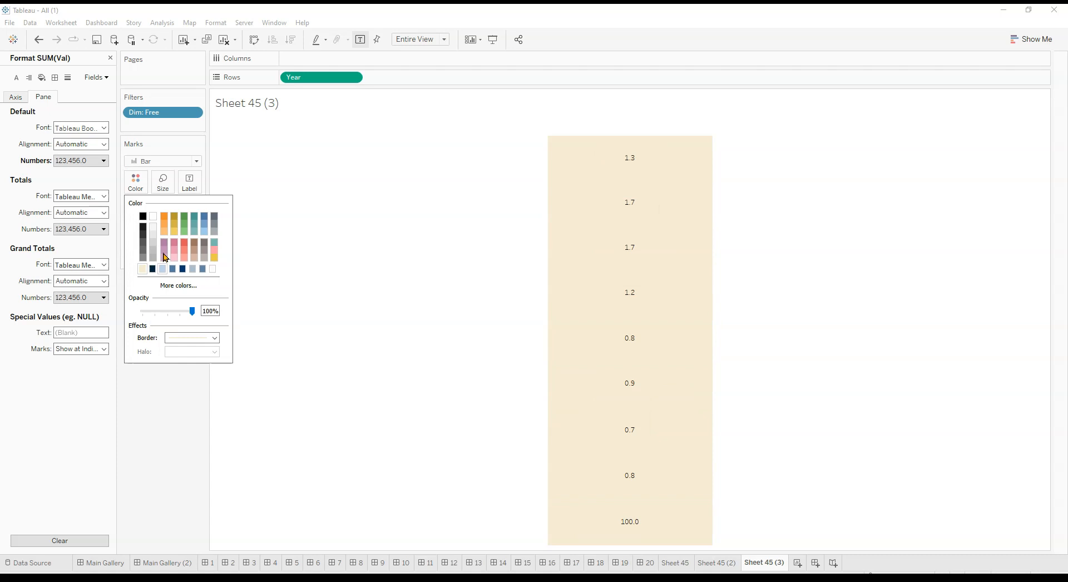
left_click_drag(192, 312, 142, 312)
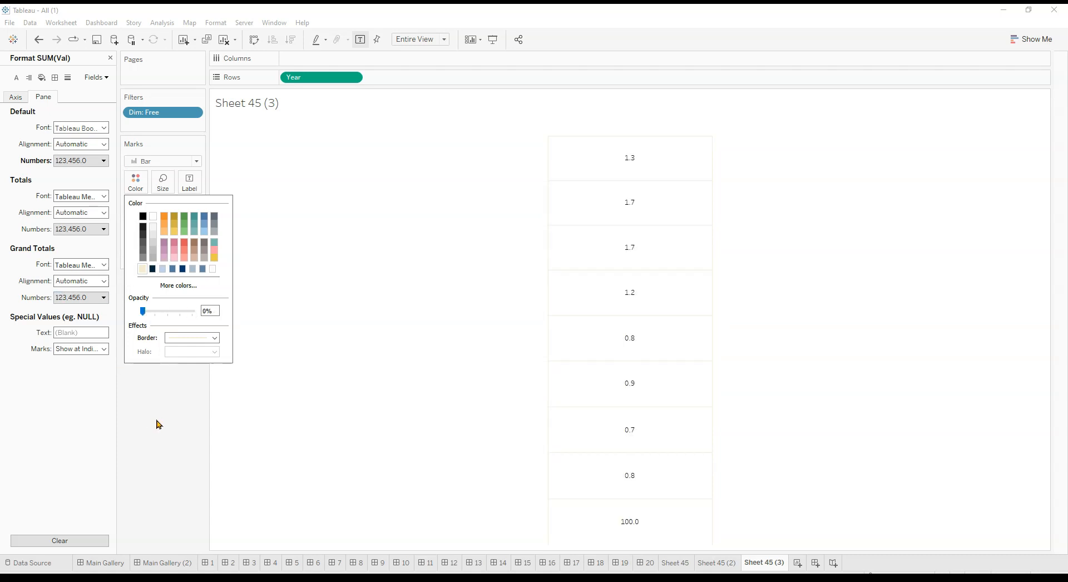
left_click(181, 339)
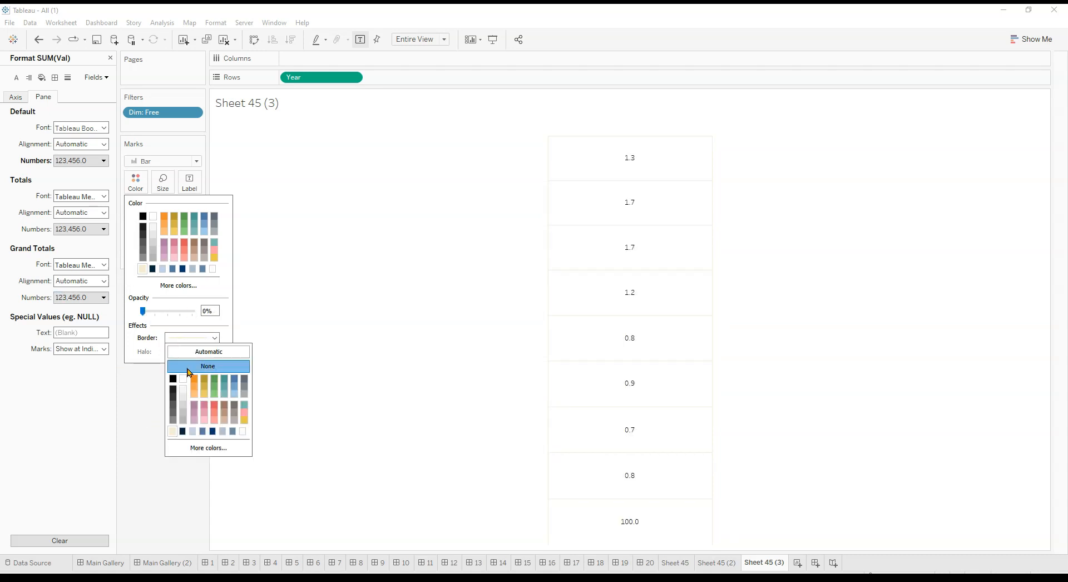
left_click(165, 483)
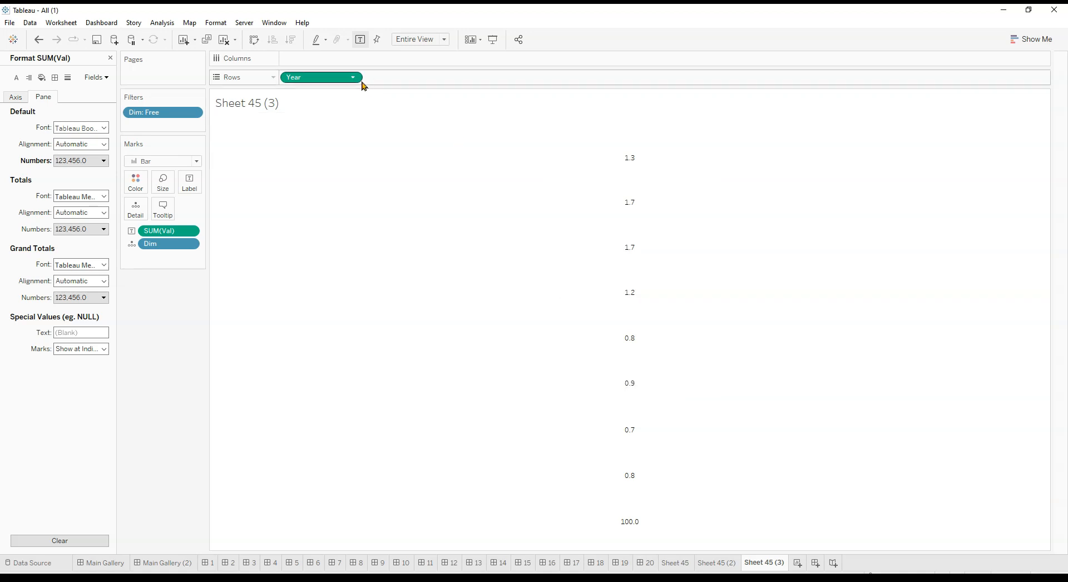
Convert the Year field on Rows to discrete and hide its header
left_click(315, 224)
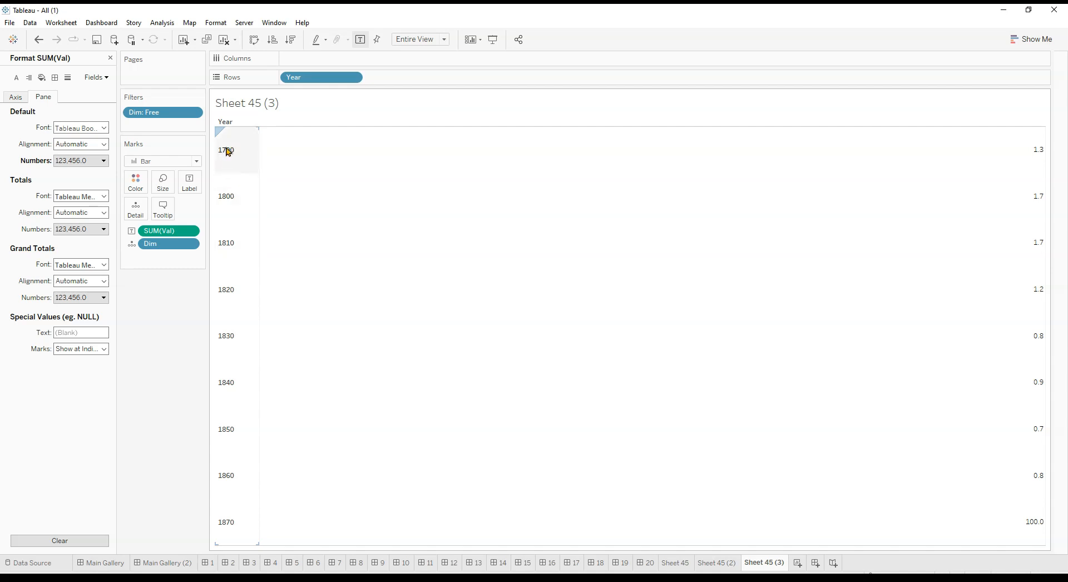
left_click(244, 150)
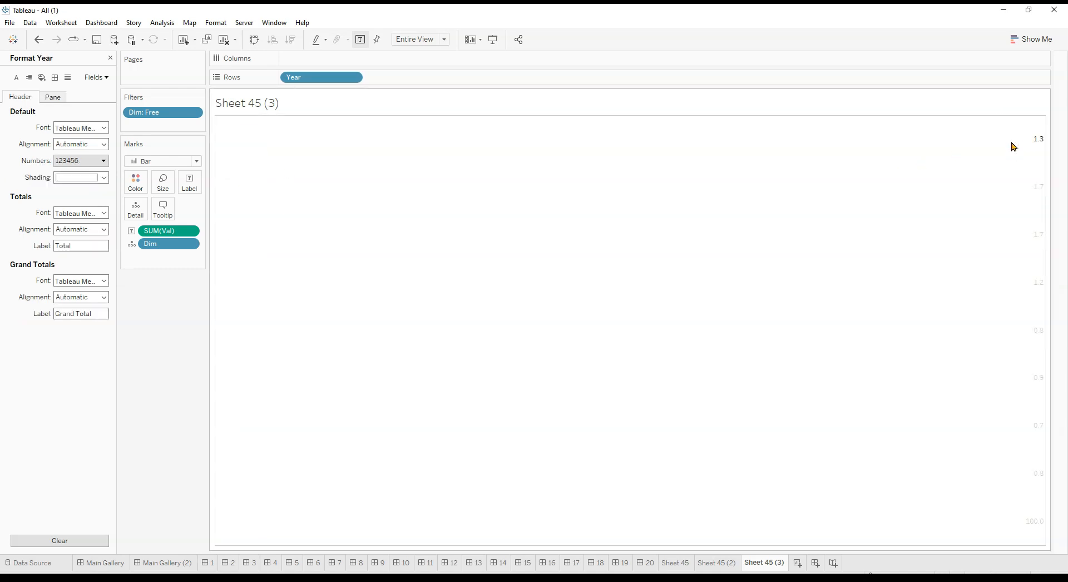
Align the value labels on Sheet 45 (3) horizontally to the left
mouse_move(1038, 142)
left_click(191, 188)
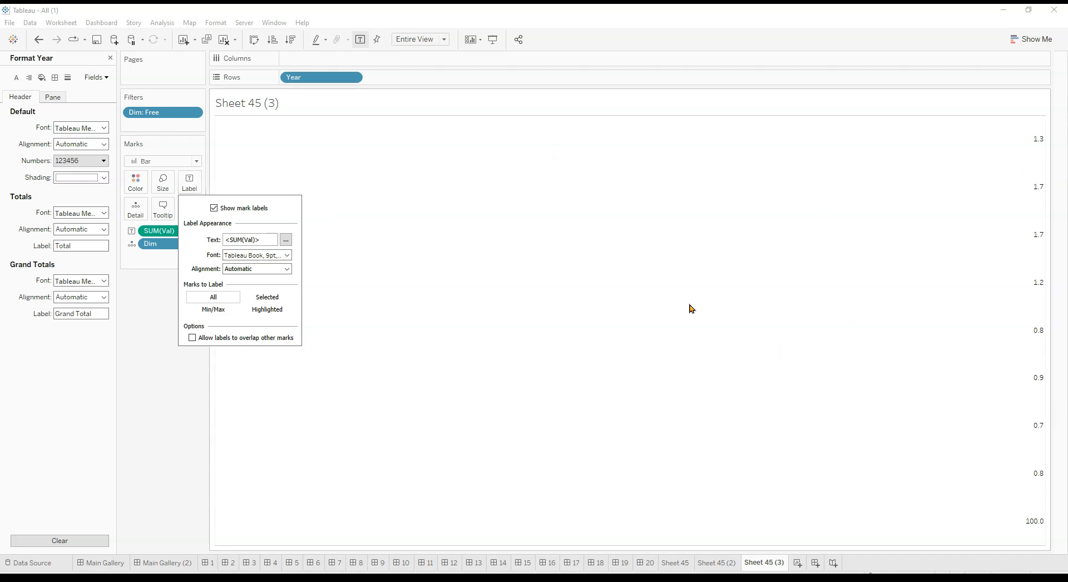
left_click(256, 270)
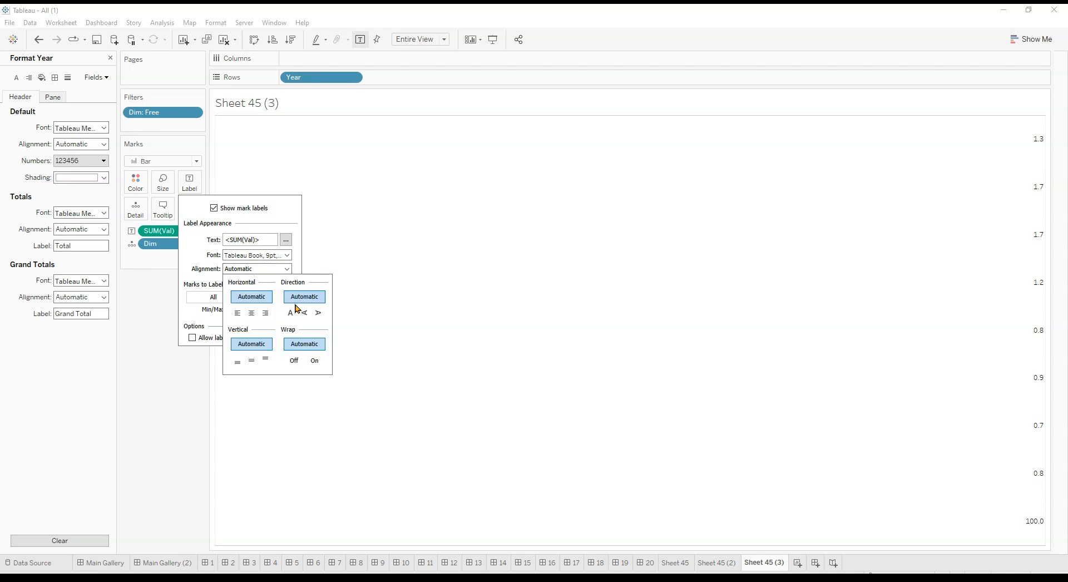
left_click(237, 314)
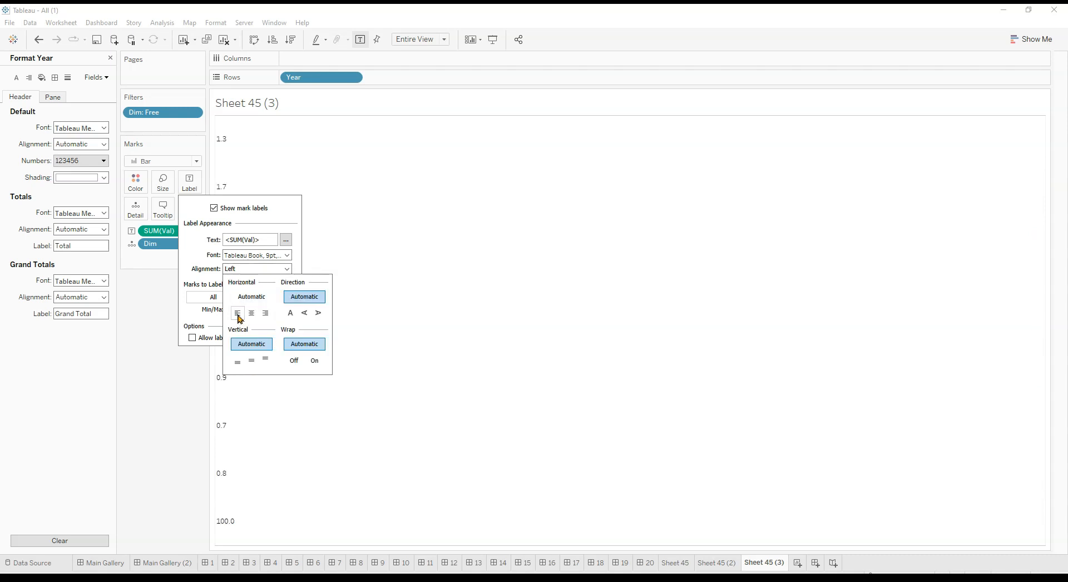
left_click(157, 393)
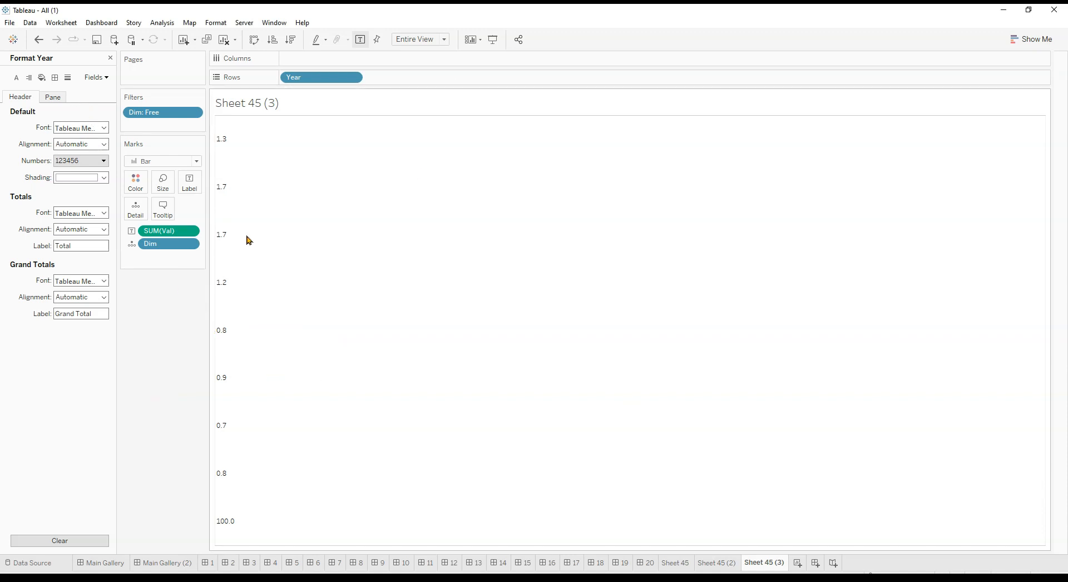
Set the row divider's pane and header borders on Sheet 45 (3) to None and review the line settings for rows and sheet
left_click(56, 79)
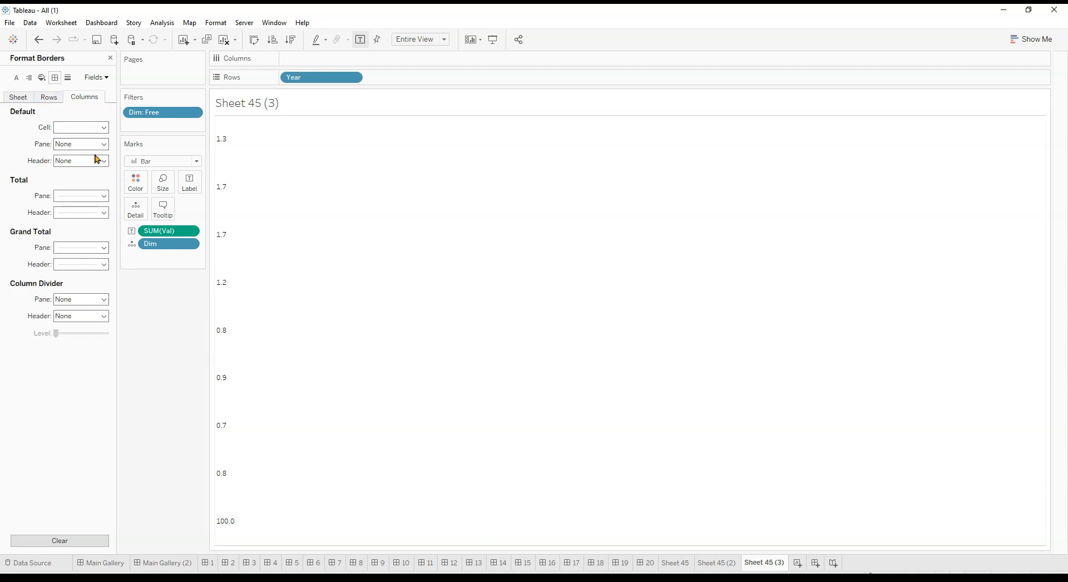
left_click(50, 97)
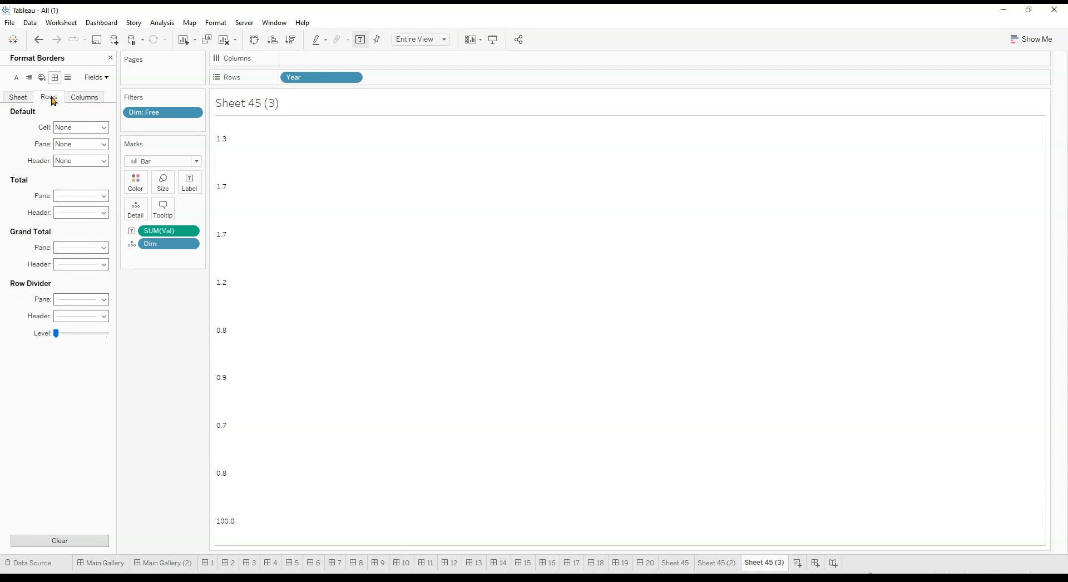
left_click(71, 303)
left_click(92, 315)
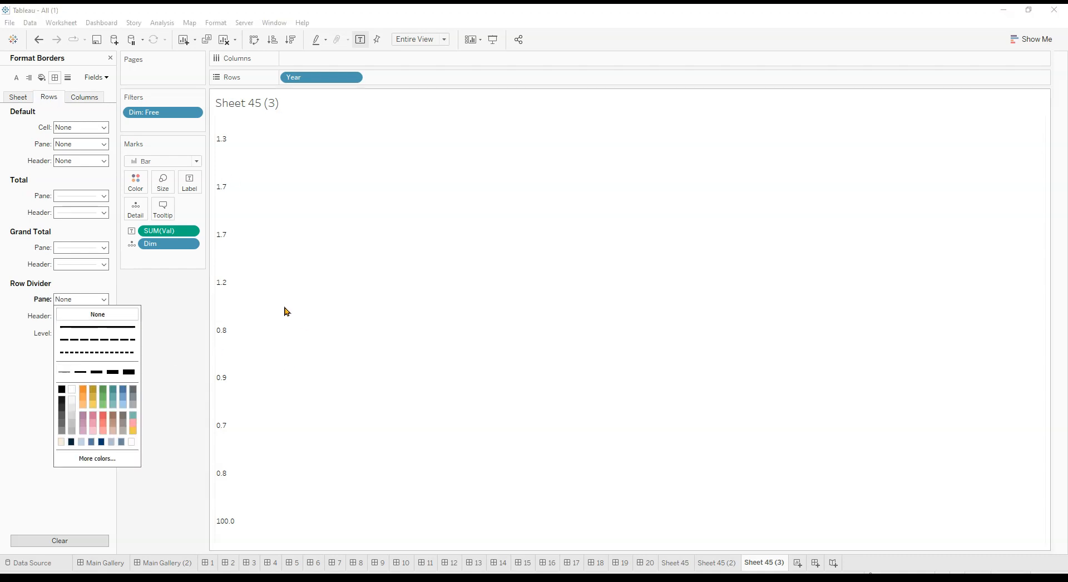
left_click(220, 187)
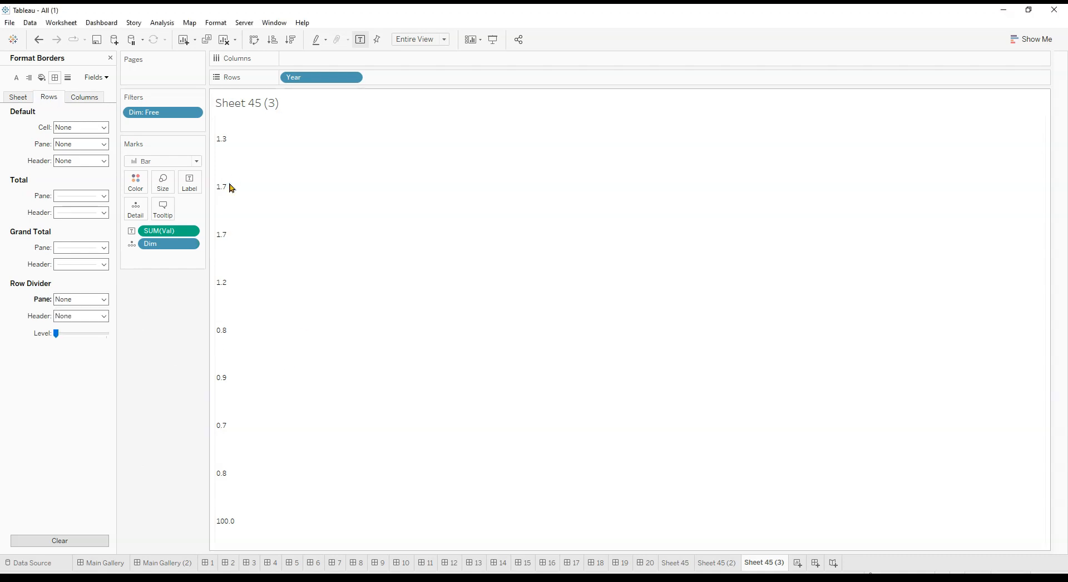
left_click(68, 78)
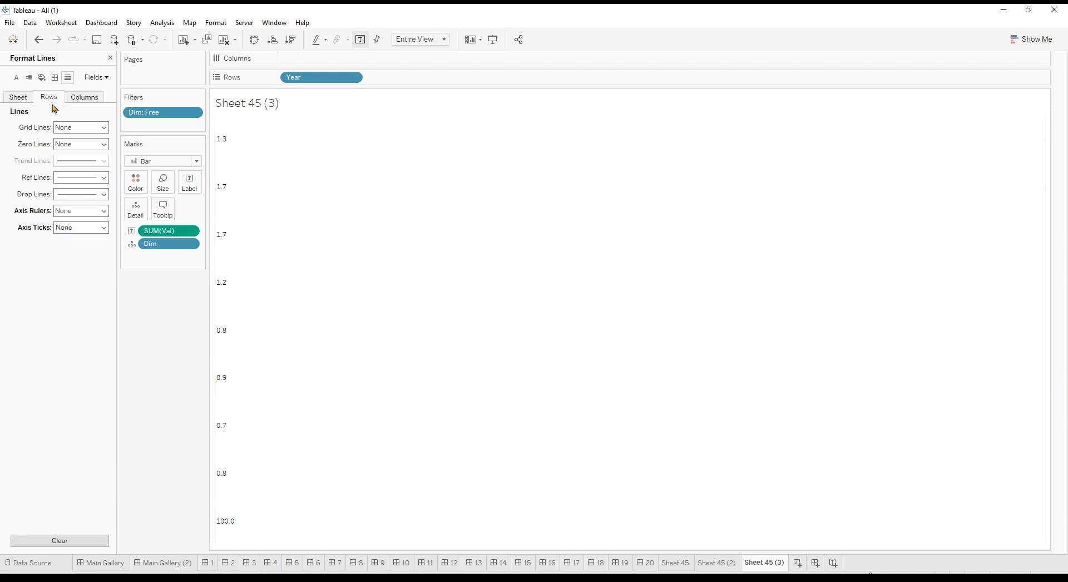
left_click(18, 99)
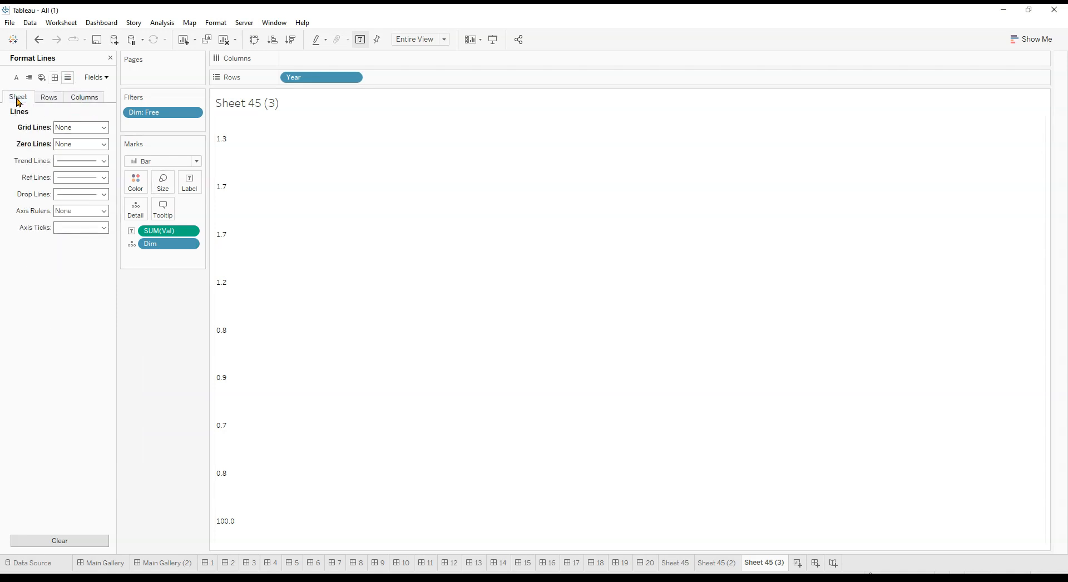
Set the sheet's axis ticks and the columns' default cell border to None on Sheet 45 (3)
left_click(81, 228)
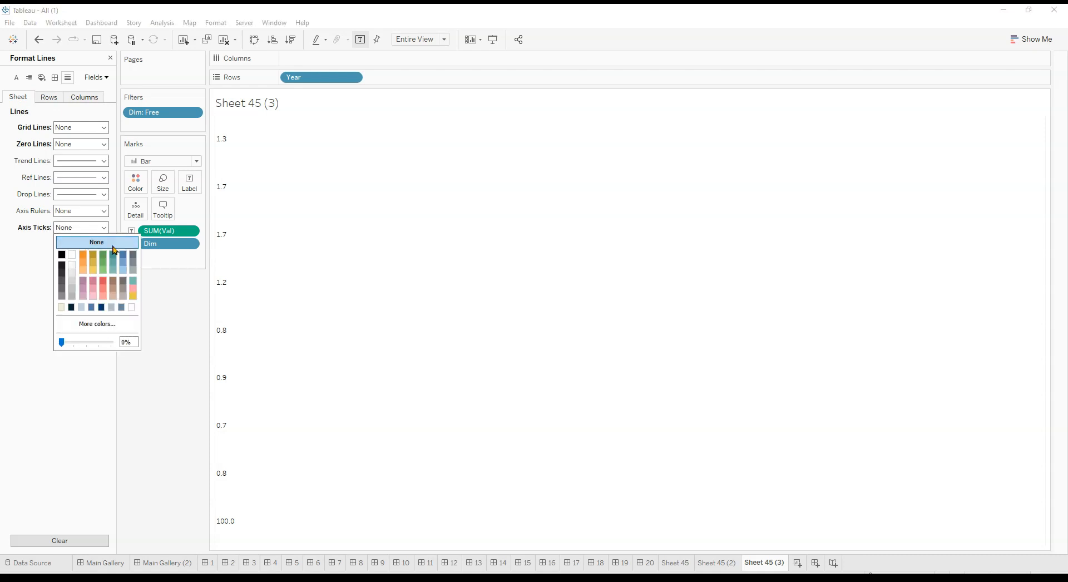
left_click(189, 349)
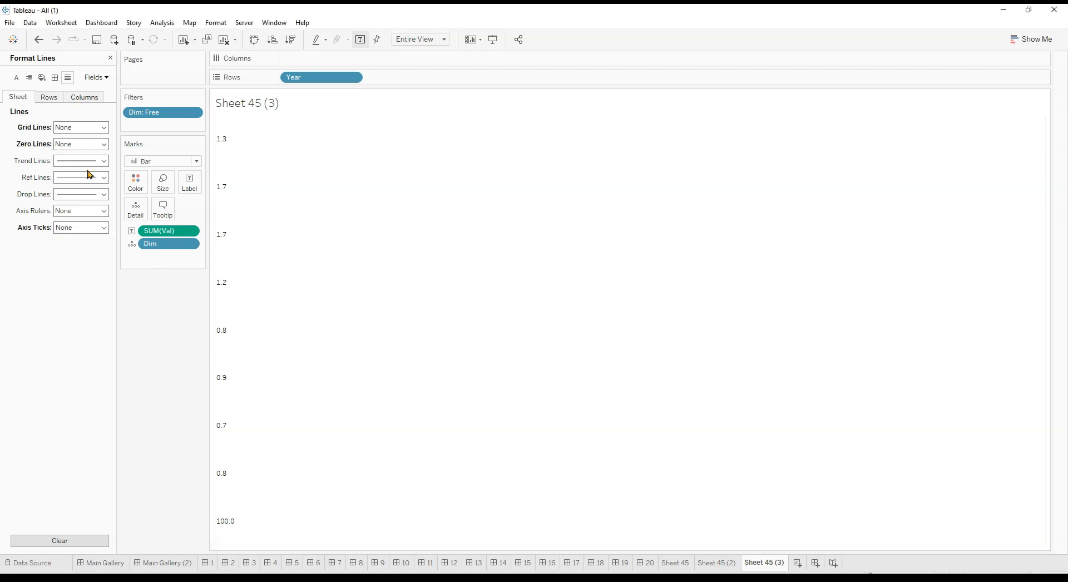
left_click(55, 78)
left_click(49, 98)
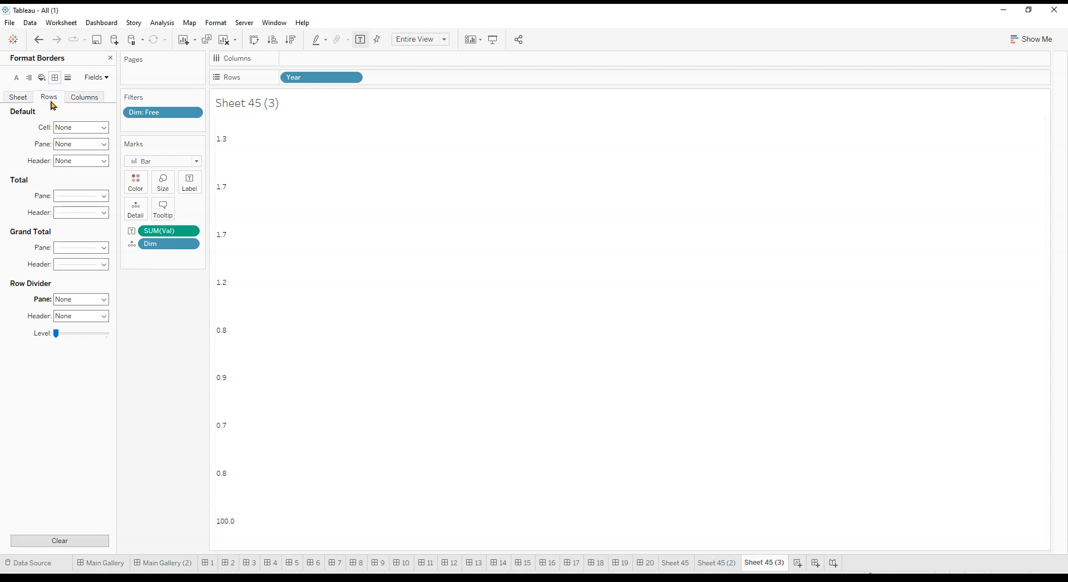
left_click(85, 100)
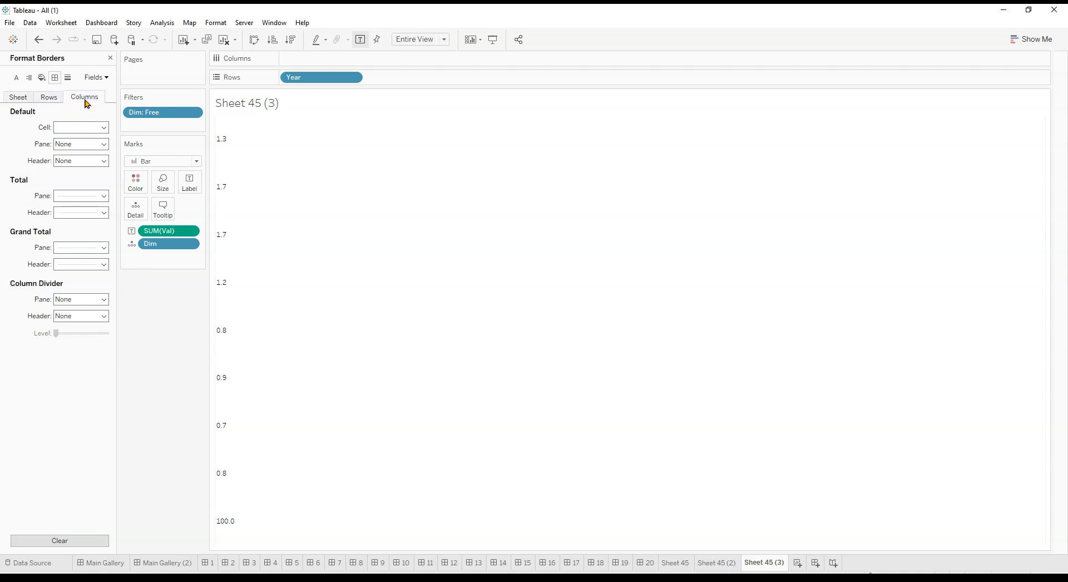
left_click(81, 129)
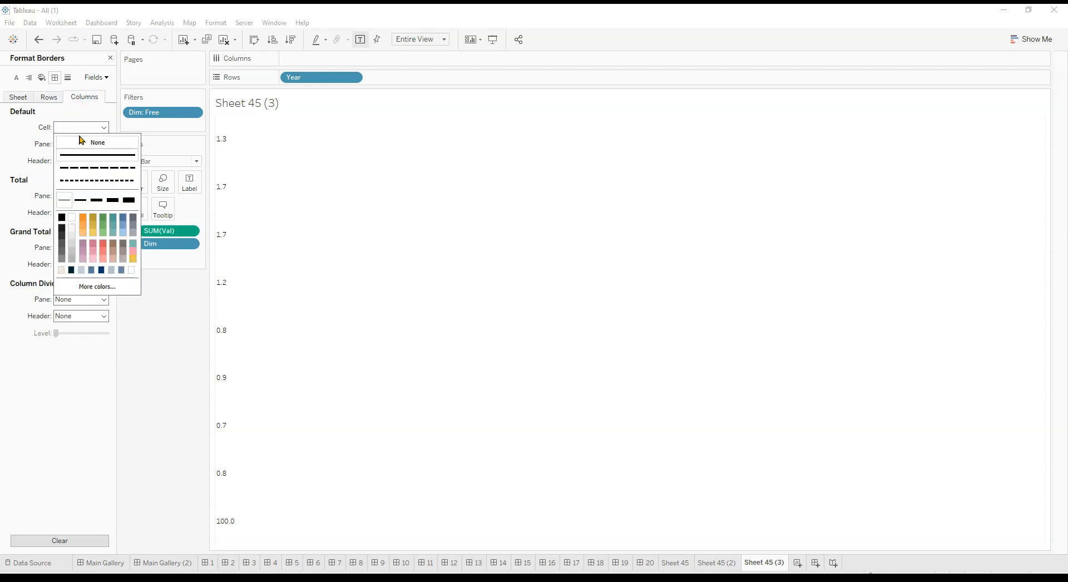
left_click(172, 364)
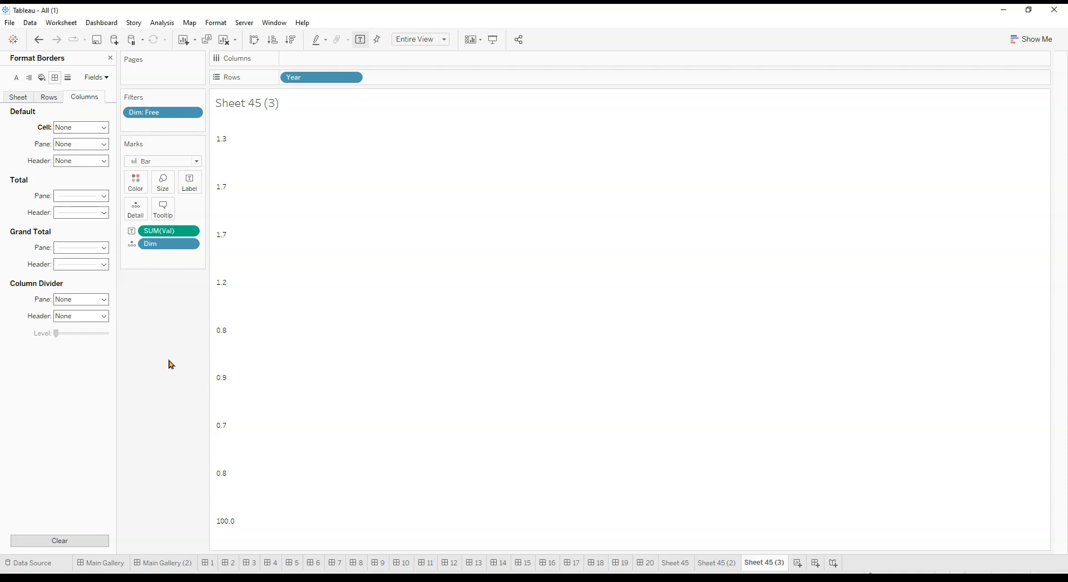
Check the percent scale above the chart on dashboard 5 and duplicate Sheet 45 (3)
left_click(293, 562)
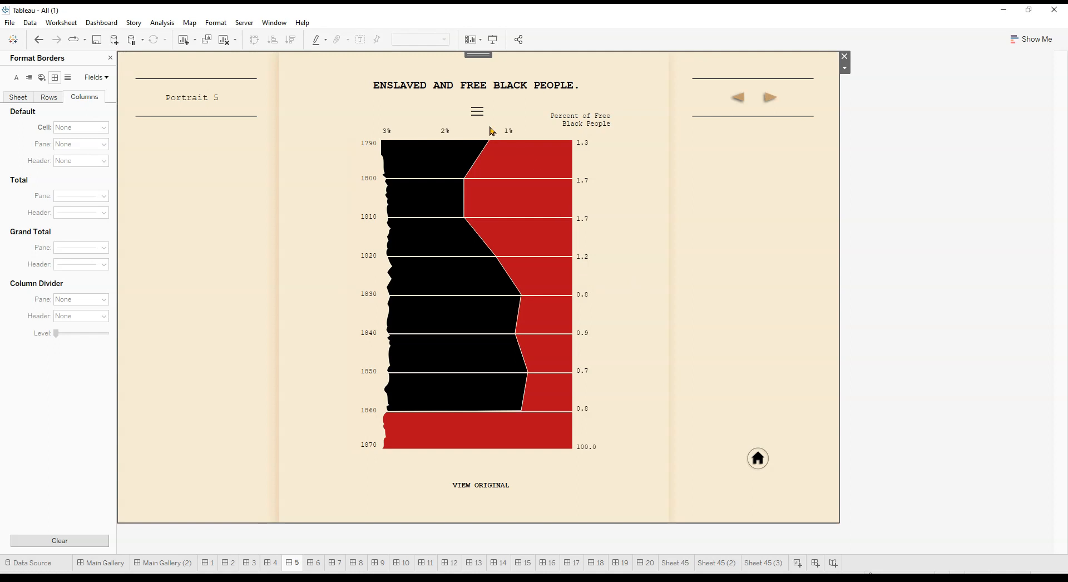
left_click(482, 135)
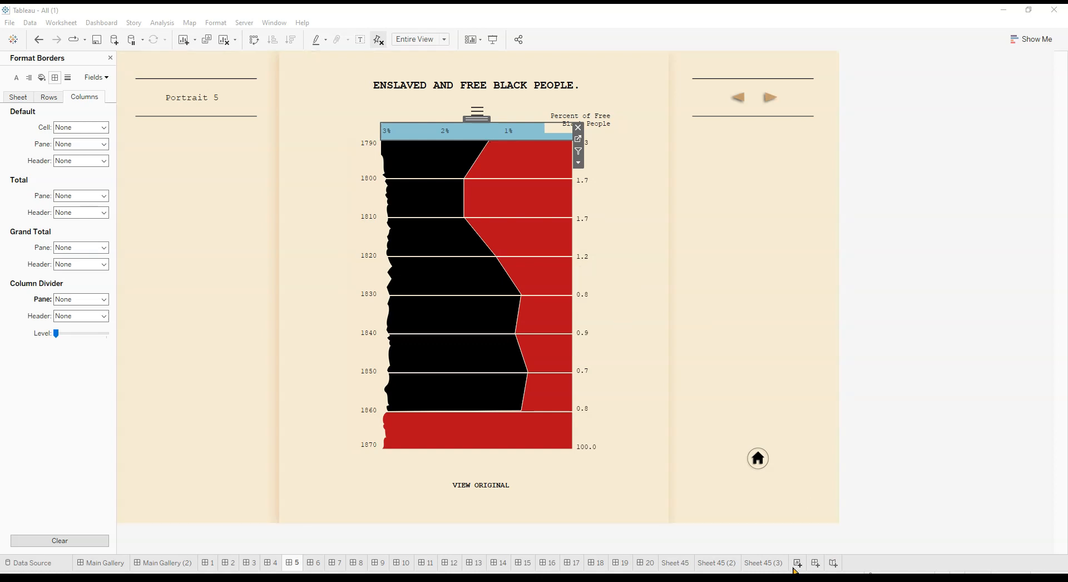
left_click(763, 564)
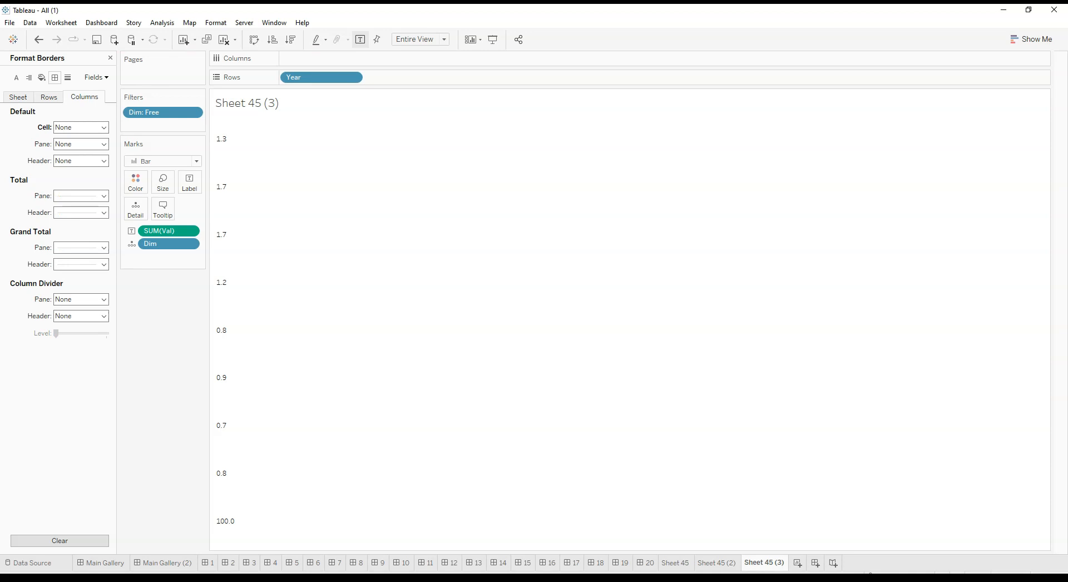
left_click(797, 453)
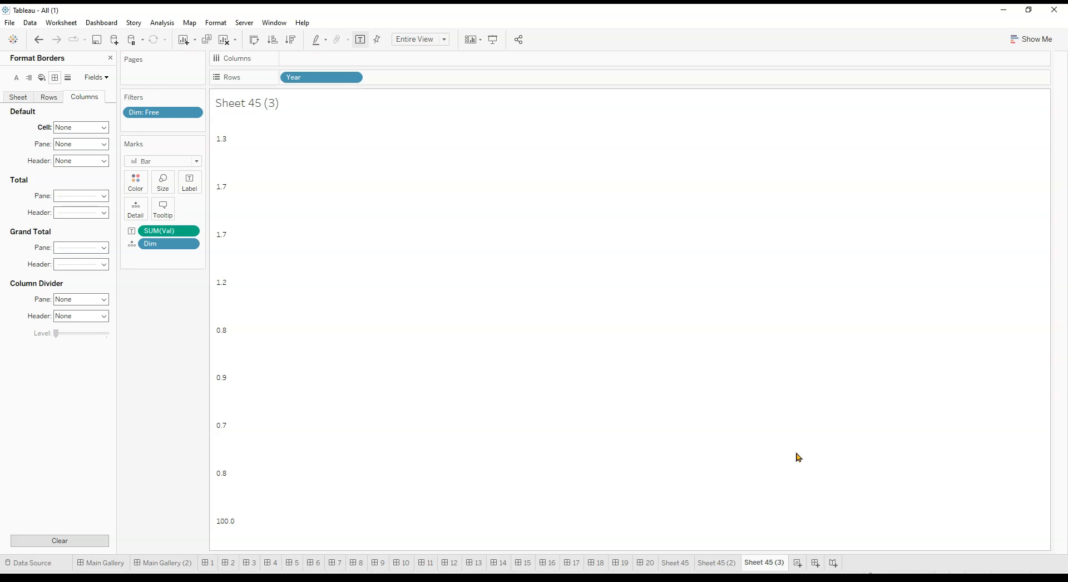
Remove Dim, Year and the Dim filter from Sheet 45 (4) and move SUM(Val) to Columns
left_click(191, 245)
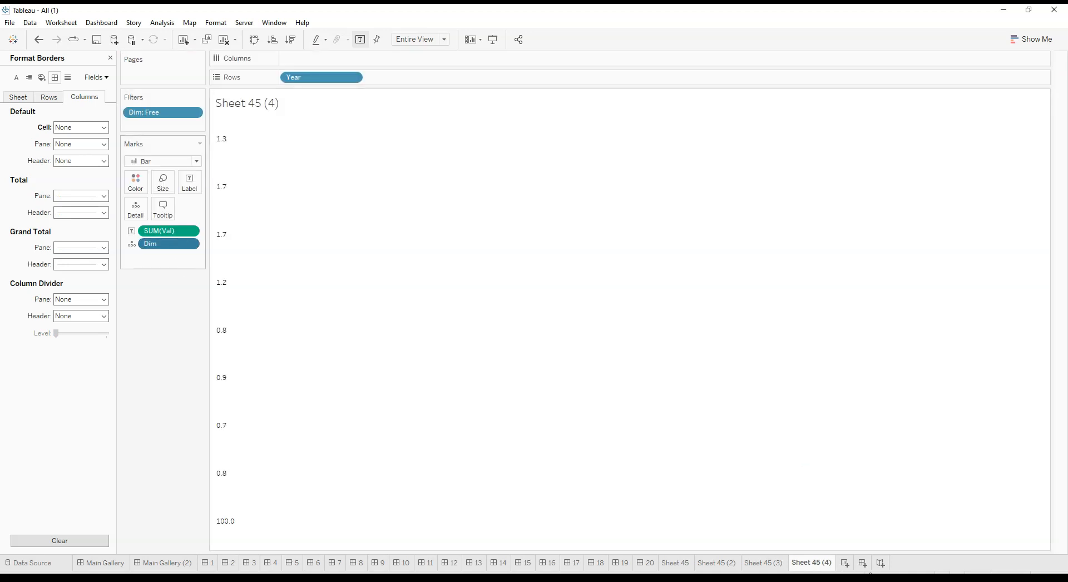
left_click(169, 437)
left_click(353, 78)
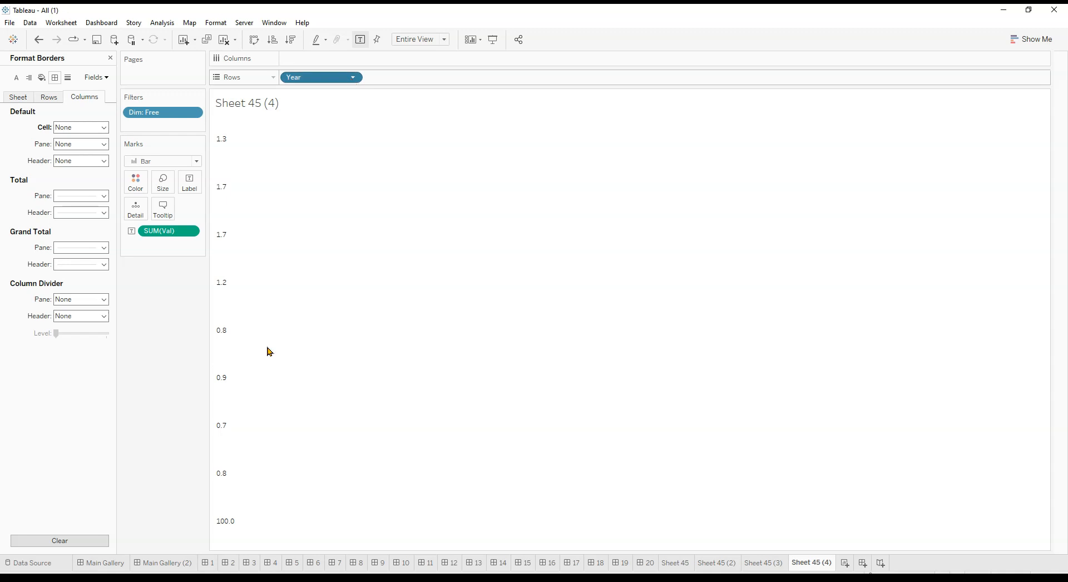
left_click(309, 307)
left_click(193, 113)
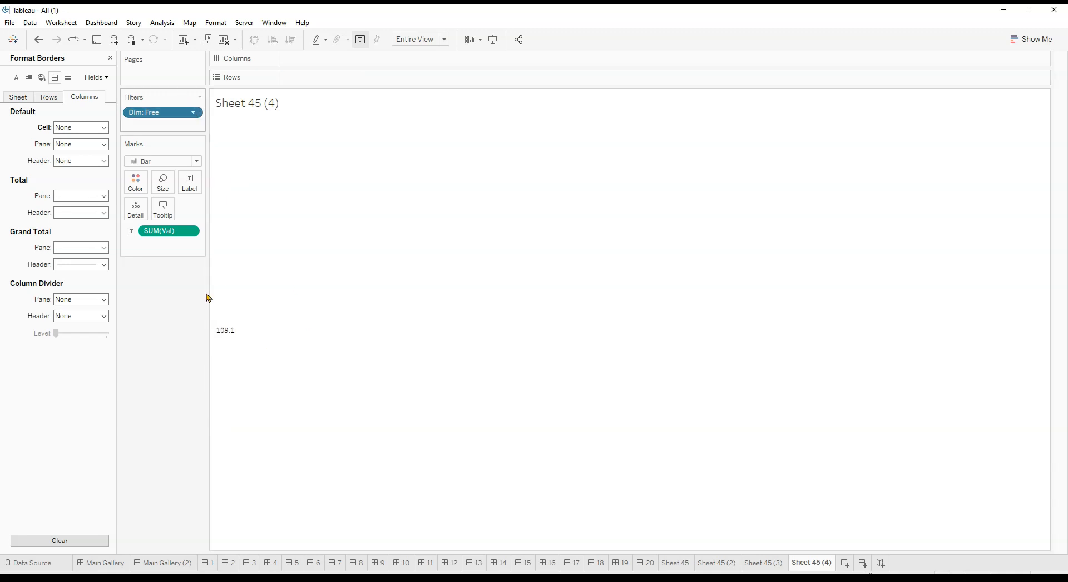
left_click(213, 261)
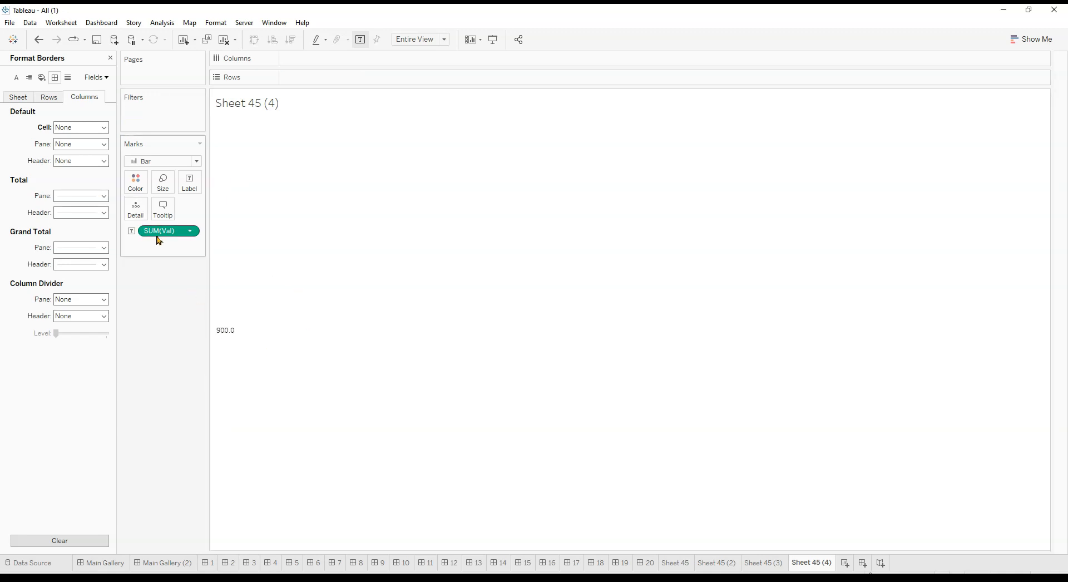
left_click_drag(174, 231, 343, 67)
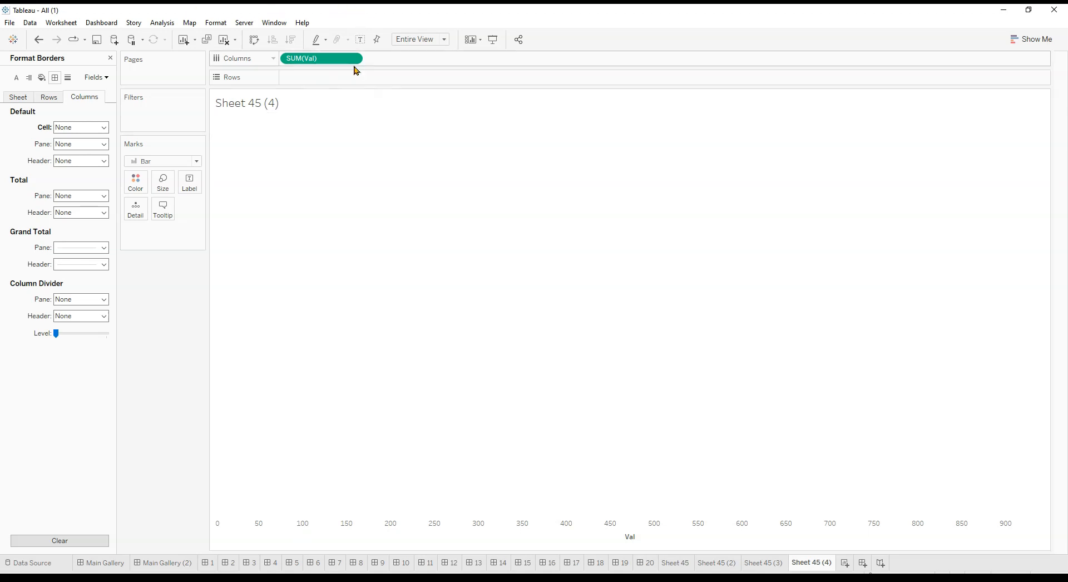
Fix the Val axis range from 0 to 3 and reverse its scale
left_click(342, 537)
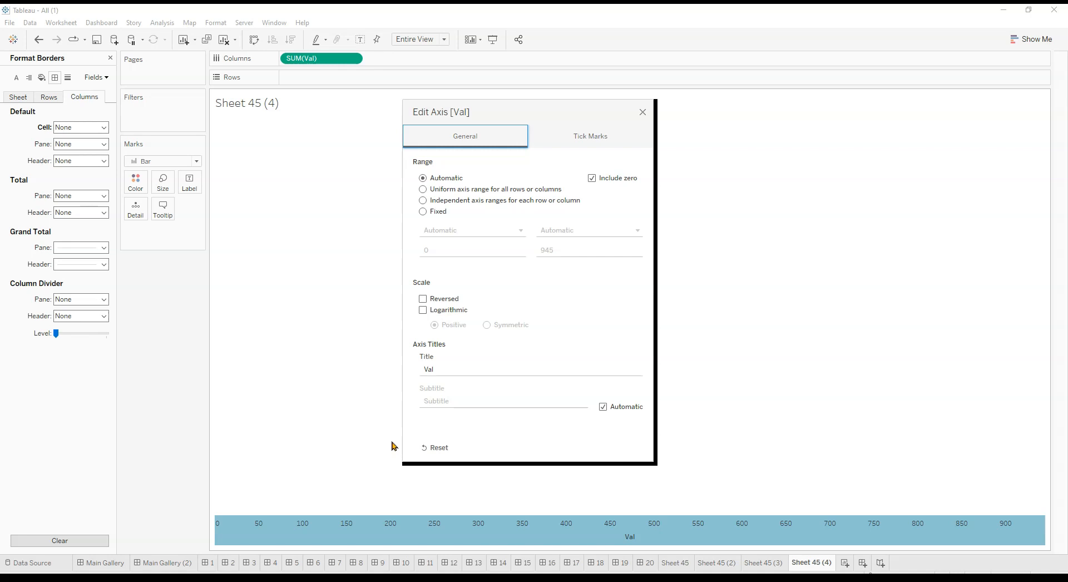
left_click(436, 212)
left_click(579, 250)
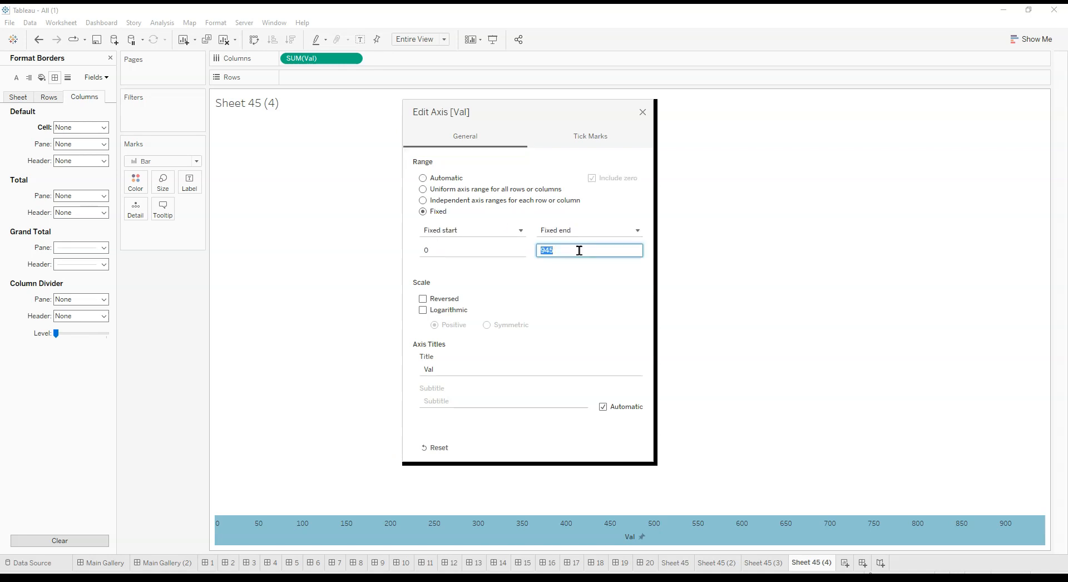
type("3")
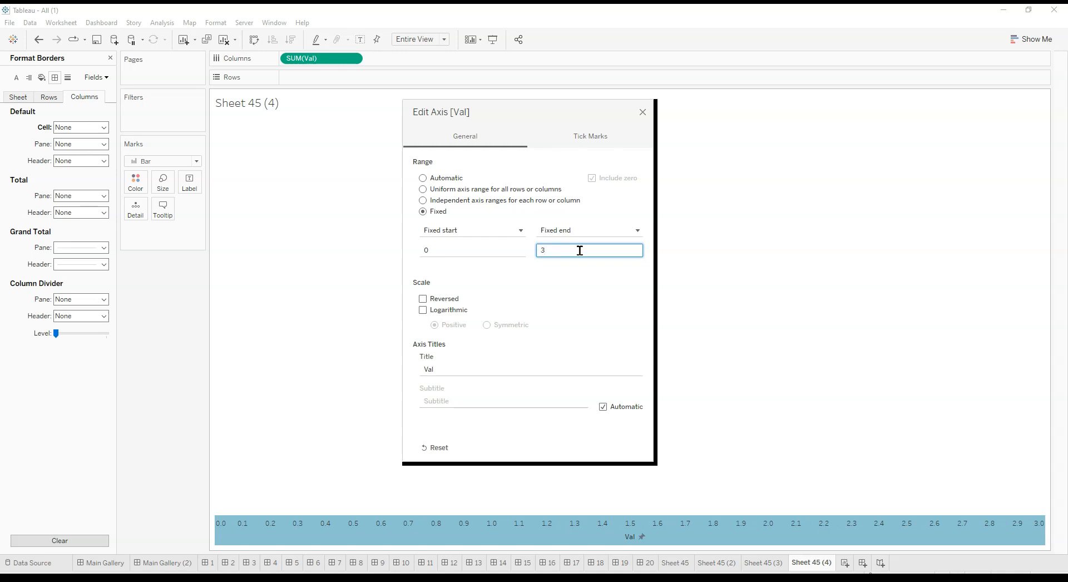
left_click(426, 300)
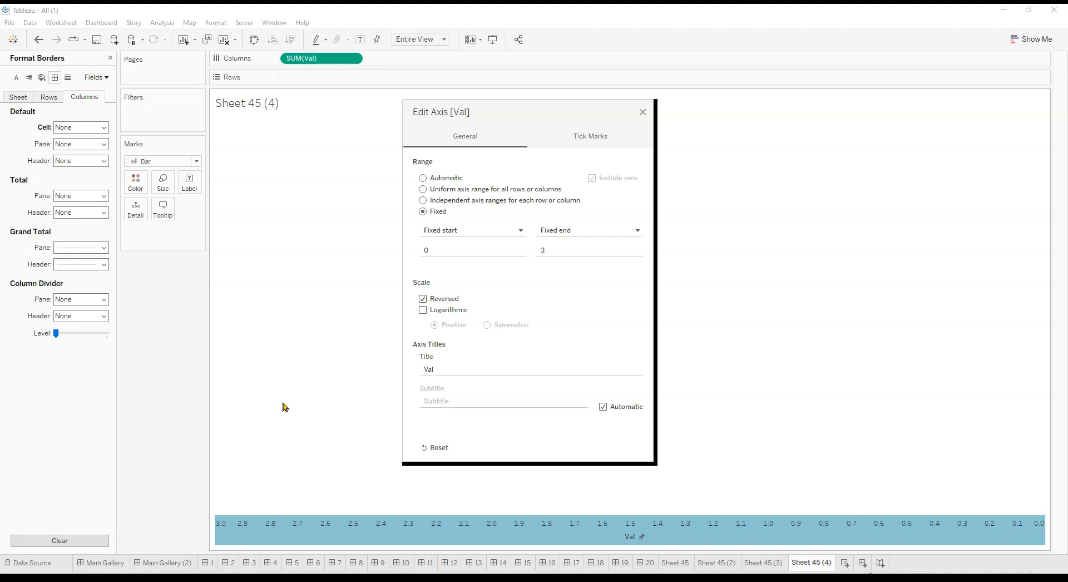
Fix the Val axis's major tick marks at an interval of 1 from origin 0 and clear the axis title
left_click(596, 139)
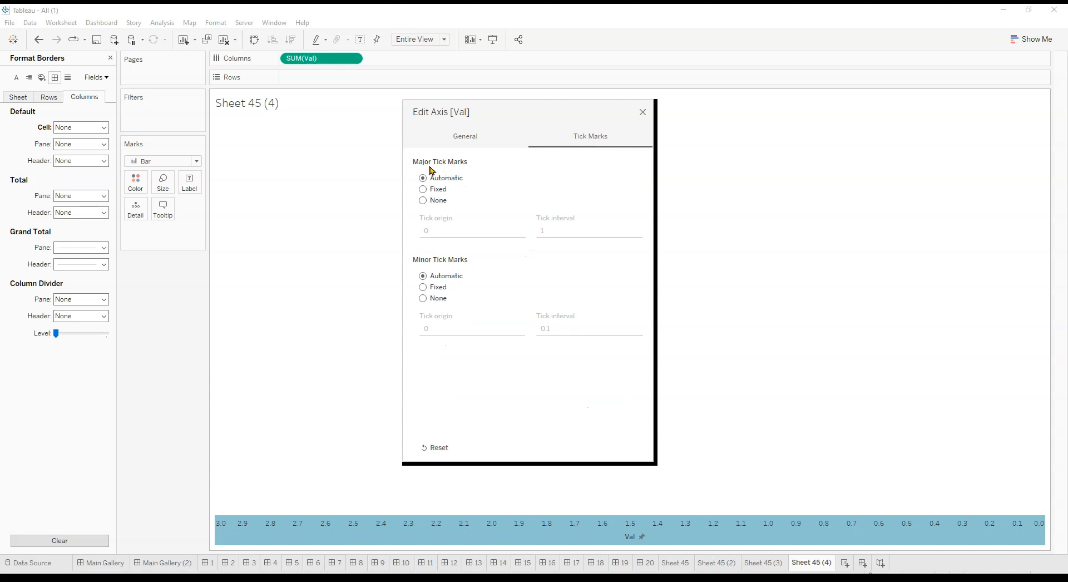
left_click(422, 189)
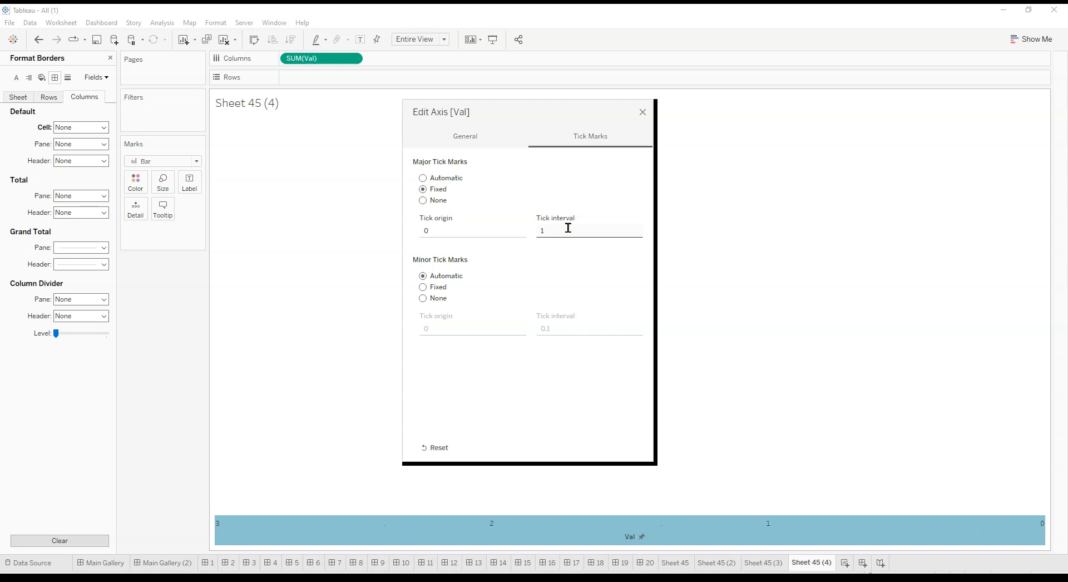
left_click(462, 136)
left_click(538, 367)
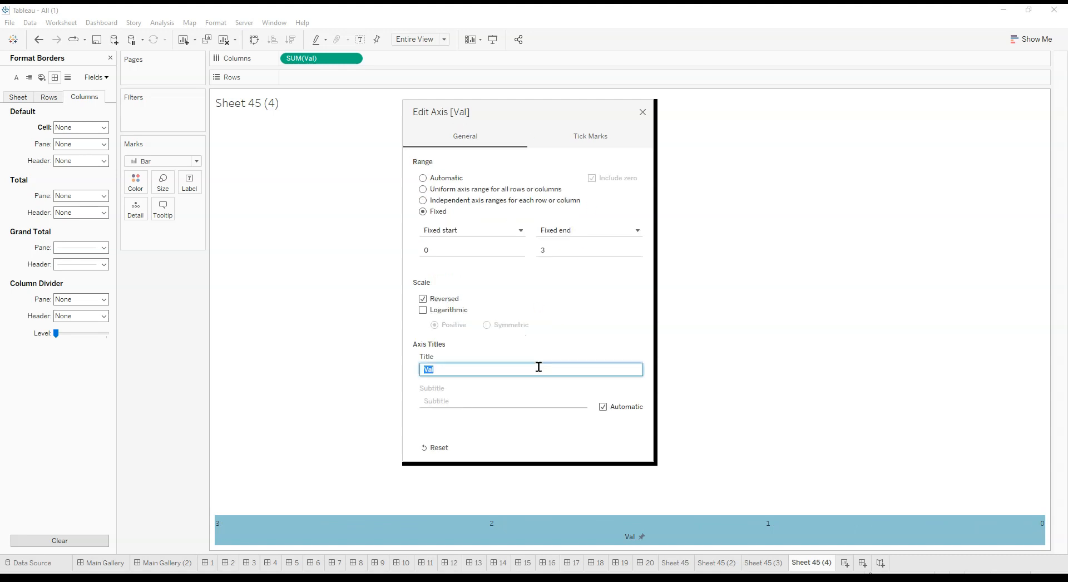
left_click(643, 112)
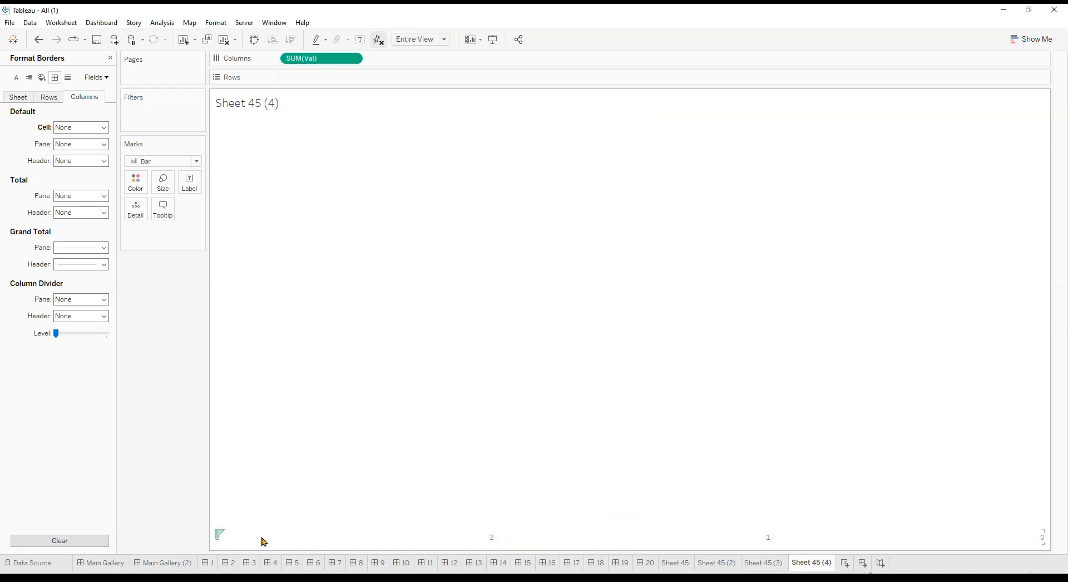
Format the Val axis numbers on Sheet 45 (4) as Number (Custom) with 0 decimal places and a % suffix, matching dashboard 5
left_click(295, 563)
left_click(451, 133)
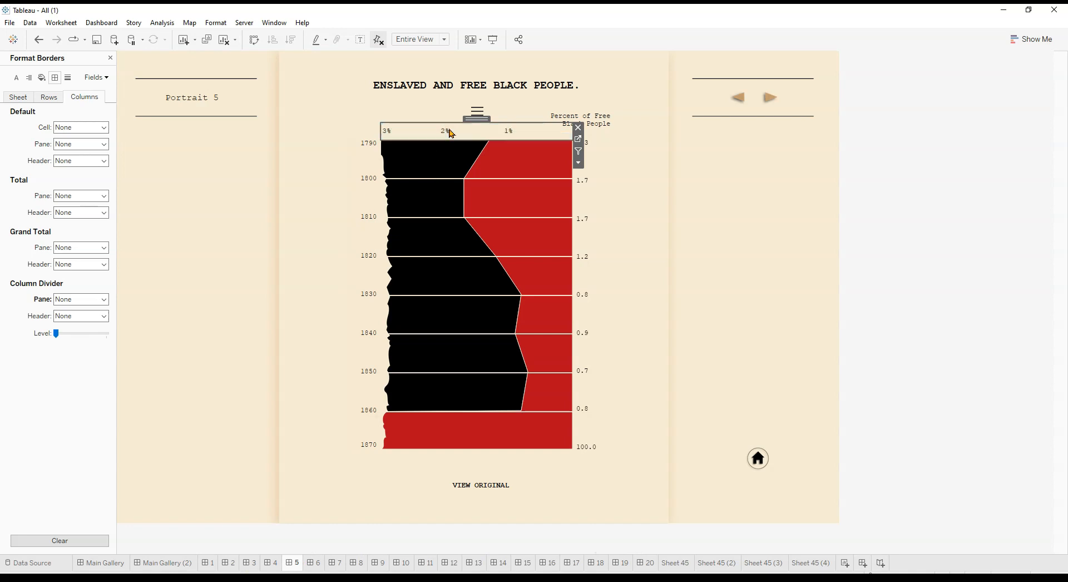
left_click(821, 563)
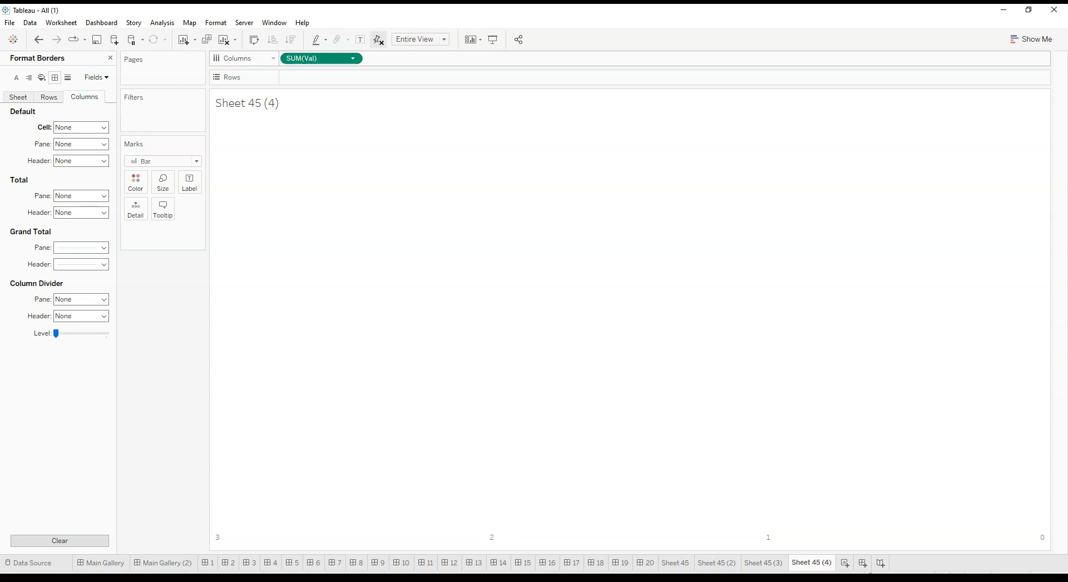
left_click(360, 105)
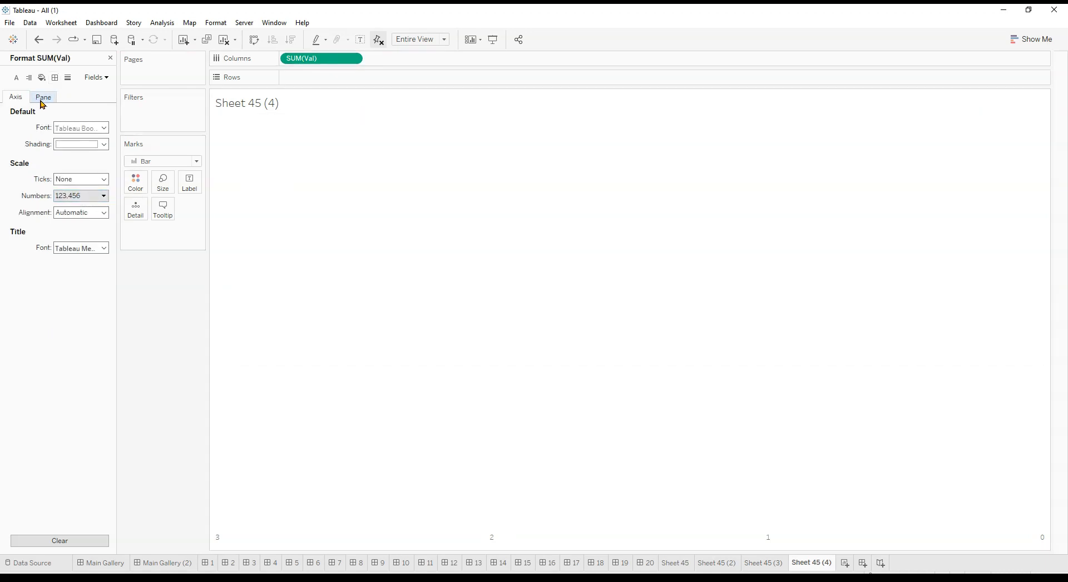
left_click(78, 196)
left_click(95, 230)
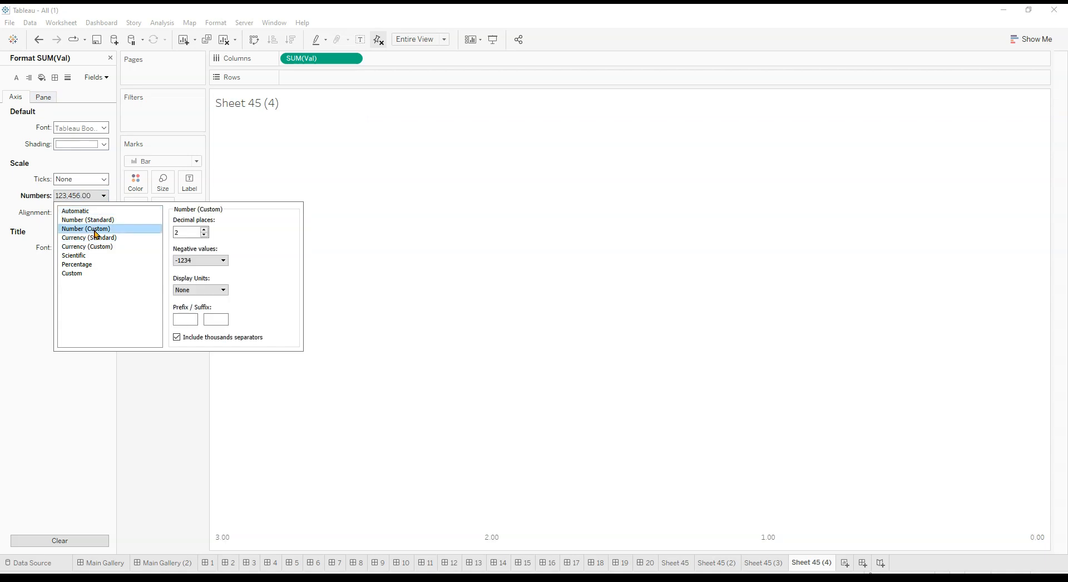
double_click(205, 234)
left_click(222, 321)
type("%")
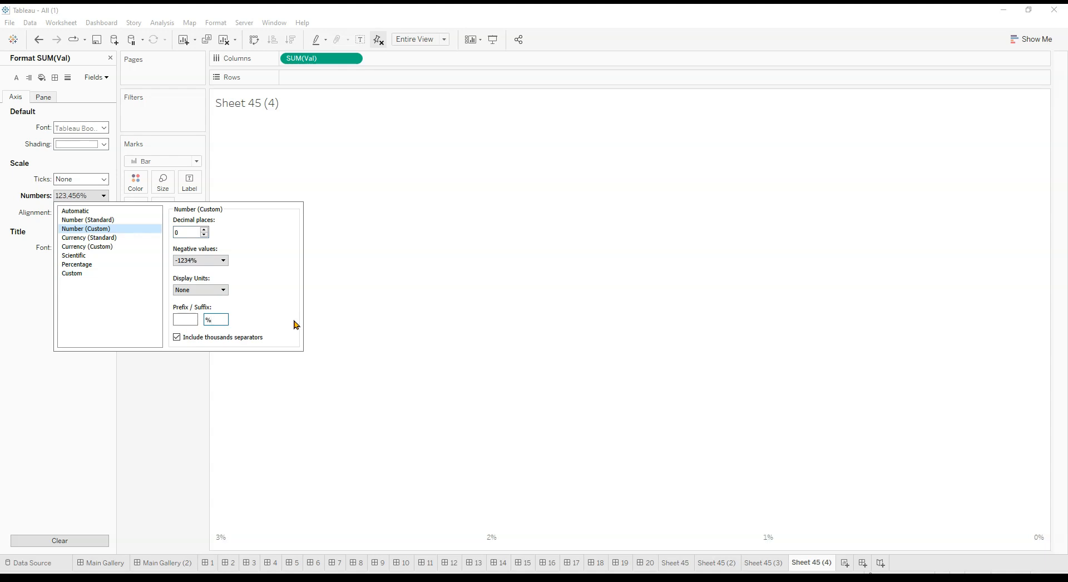
Try the Percentage format on the axis numbers and return them to Number (Custom) with 0 decimals and a % suffix
left_click(93, 265)
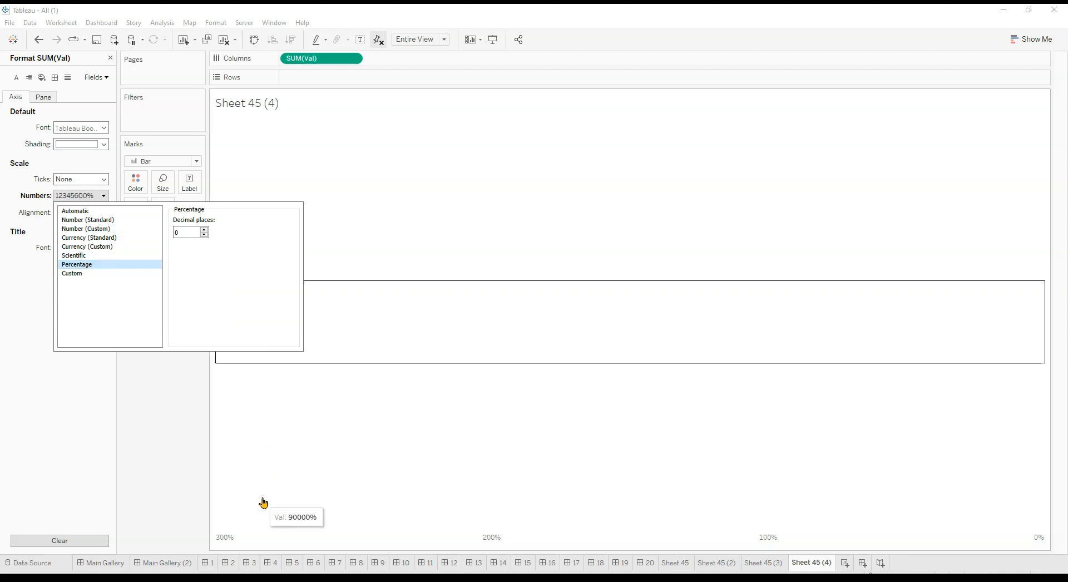
left_click(80, 229)
left_click(204, 230)
left_click(205, 235)
left_click(222, 319)
type("$")
key("BackSpace")
type("%")
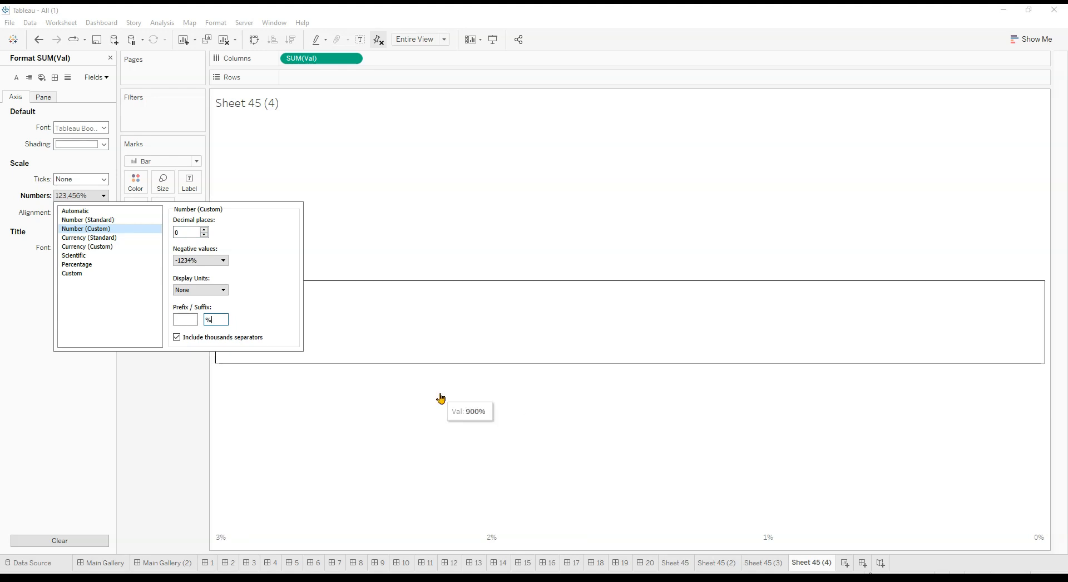
left_click(191, 428)
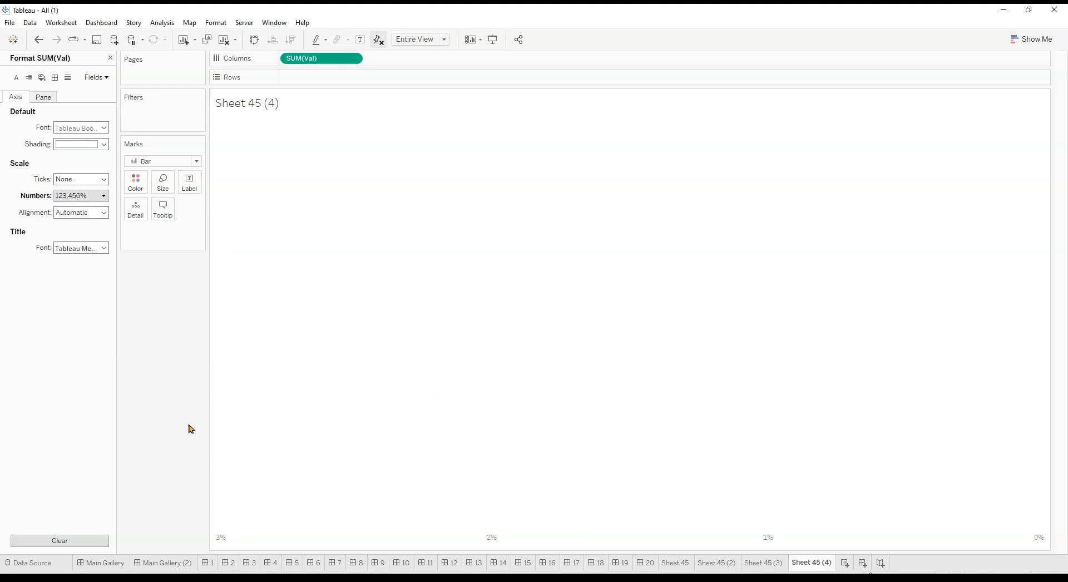
Review the reference chart on dashboard 5 and add a new blank worksheet after Sheet 45 (4)
left_click(297, 563)
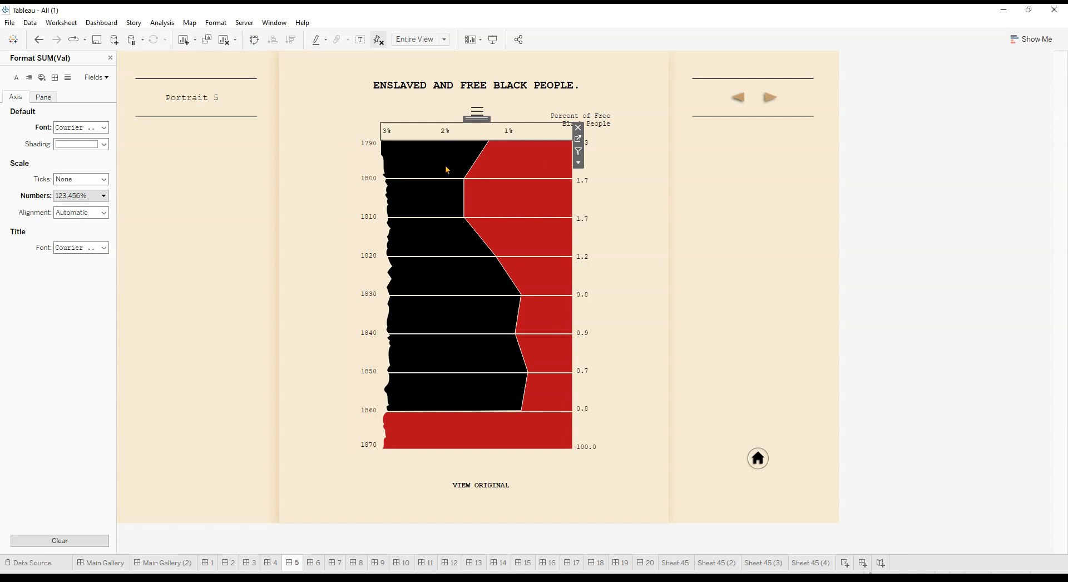
left_click(663, 252)
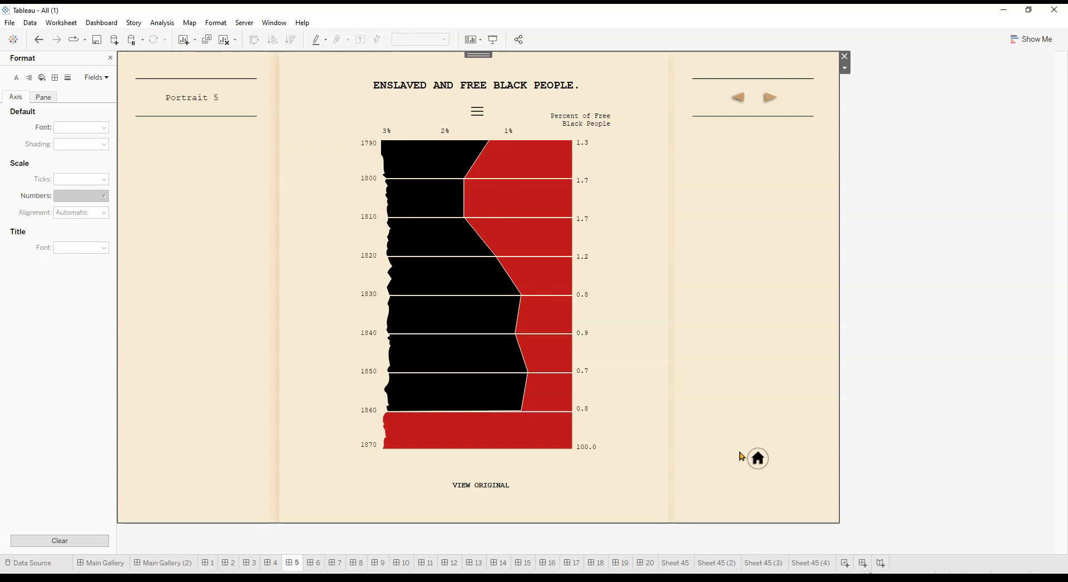
left_click(811, 562)
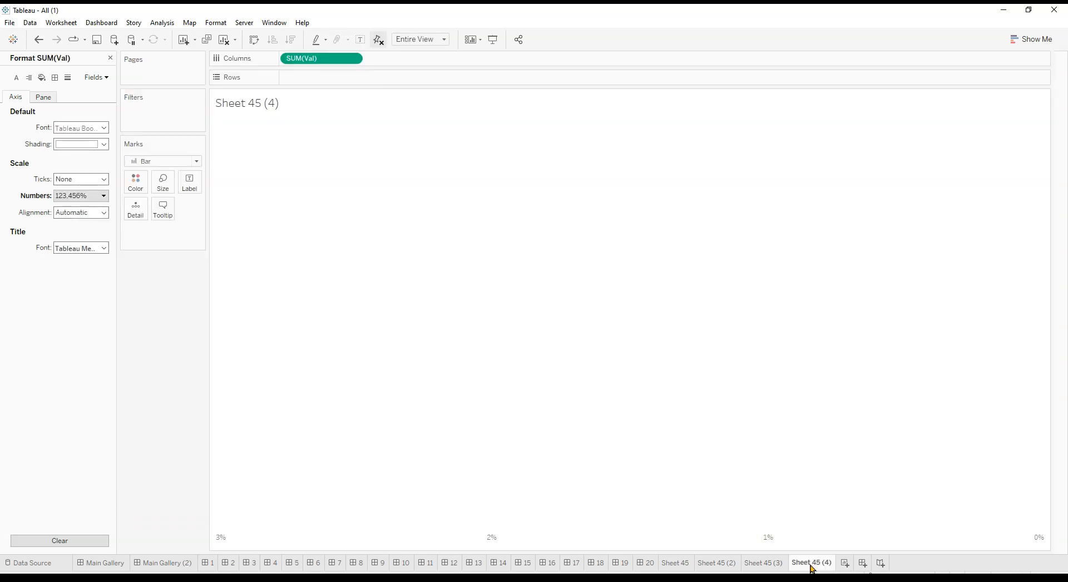
left_click(845, 563)
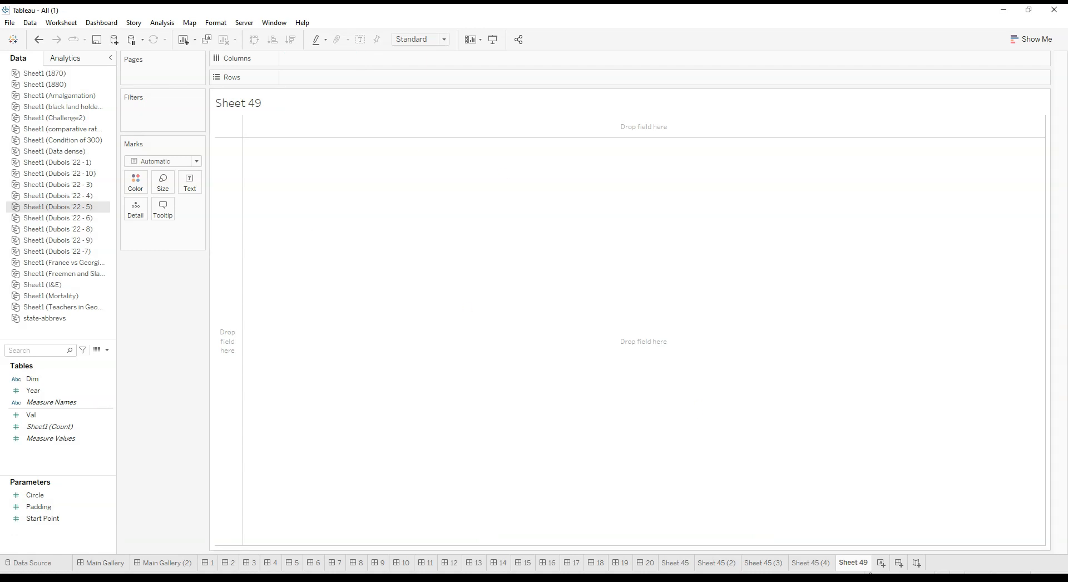
Remove the blank Sheet 49 and add a new dashboard after Sheet 45 (4)
key("ctrl+z")
left_click(844, 563)
key("ctrl+z")
left_click(863, 563)
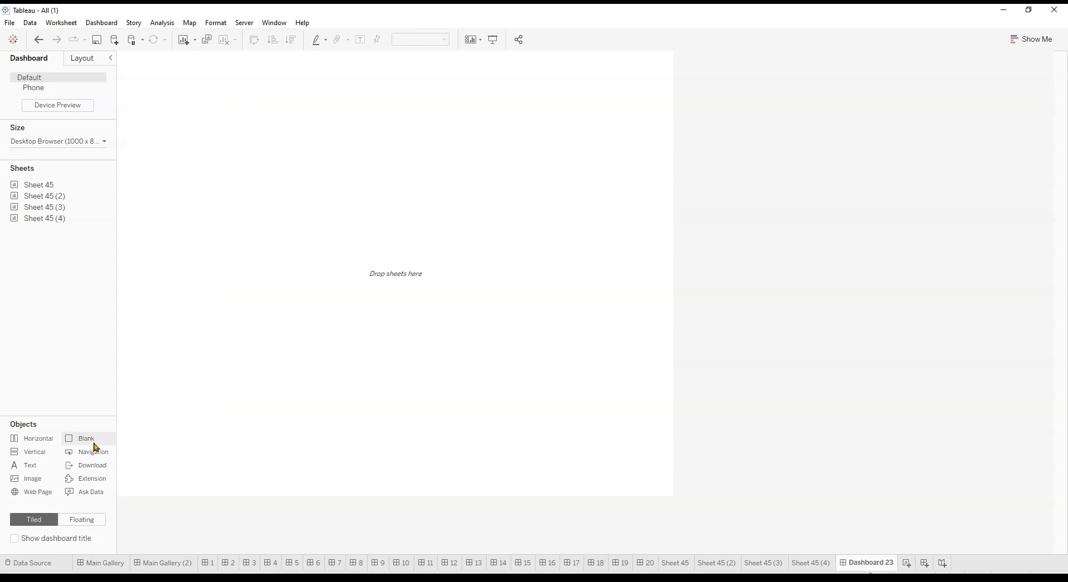
left_click_drag(75, 442, 135, 360)
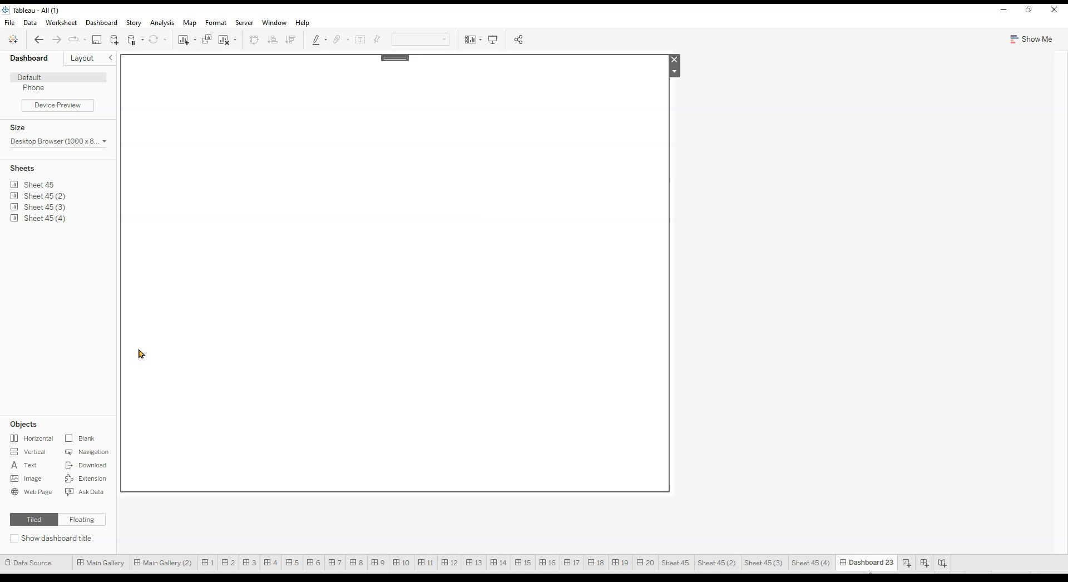
left_click(82, 59)
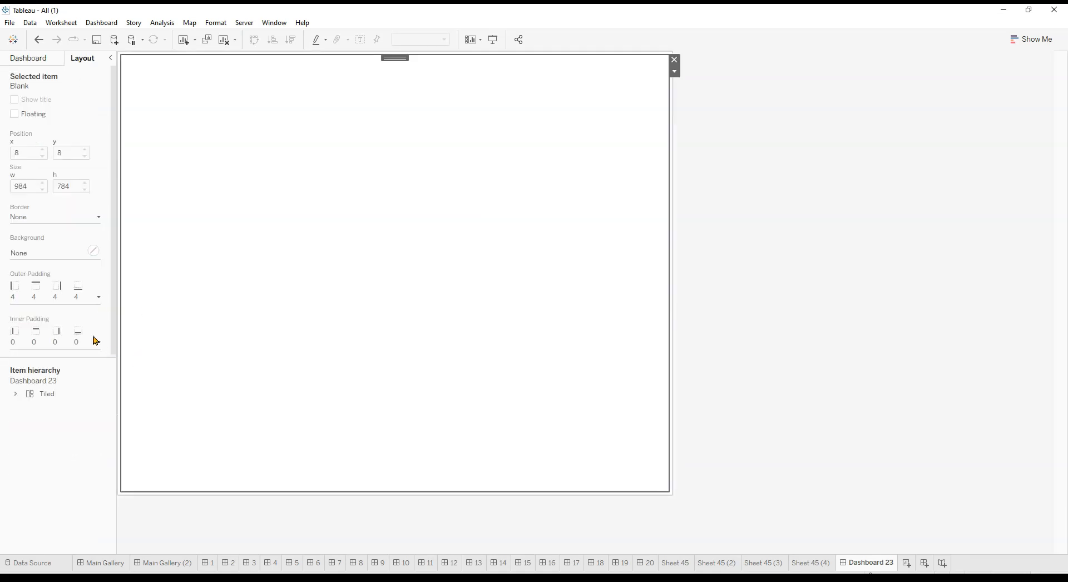
left_click(99, 297)
left_click_drag(68, 338, 46, 337)
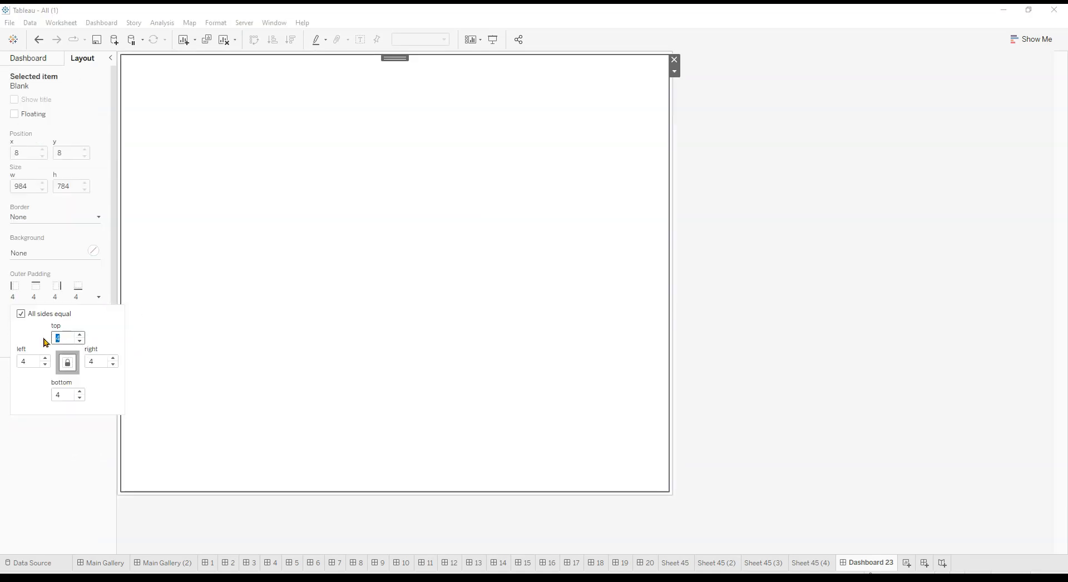
type("0")
key("Tab")
left_click(584, 315)
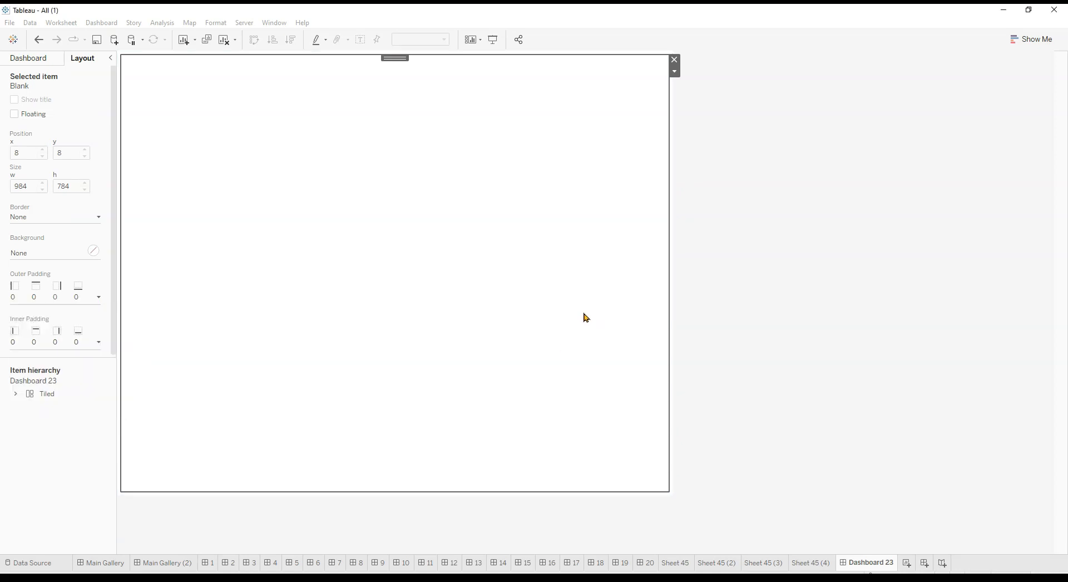
left_click(35, 395)
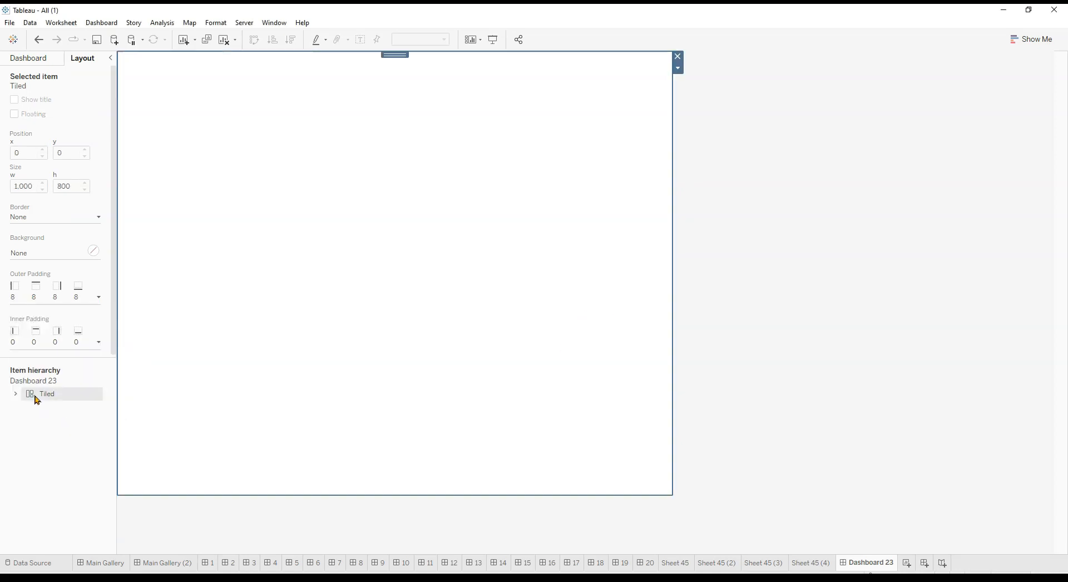
left_click(678, 57)
left_click(597, 318)
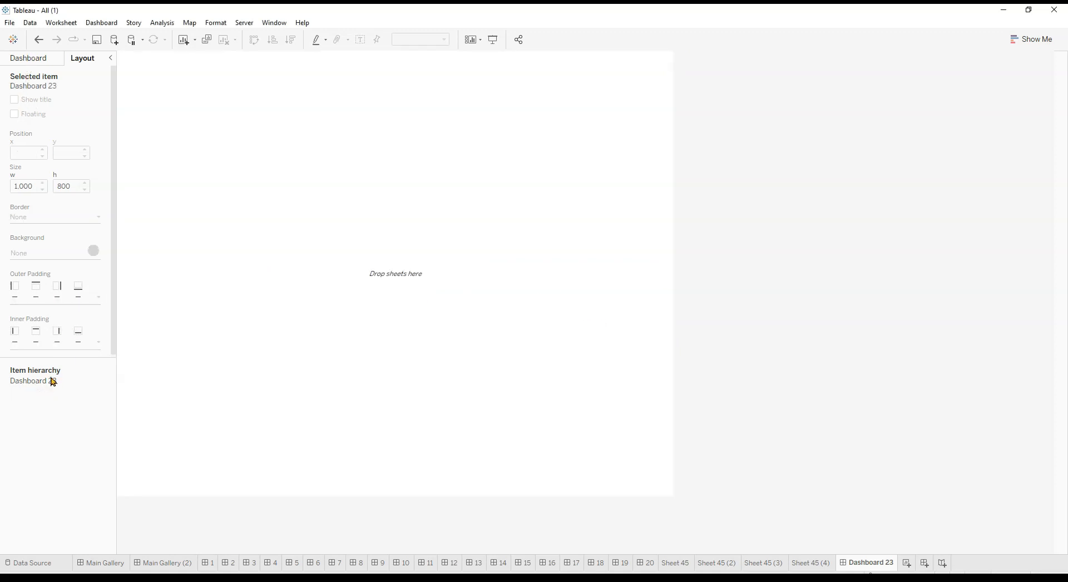
Add a tiled Blank object to the dashboard and give its Tiled container the light beige background
left_click(36, 59)
left_click_drag(80, 443, 133, 336)
left_click(84, 58)
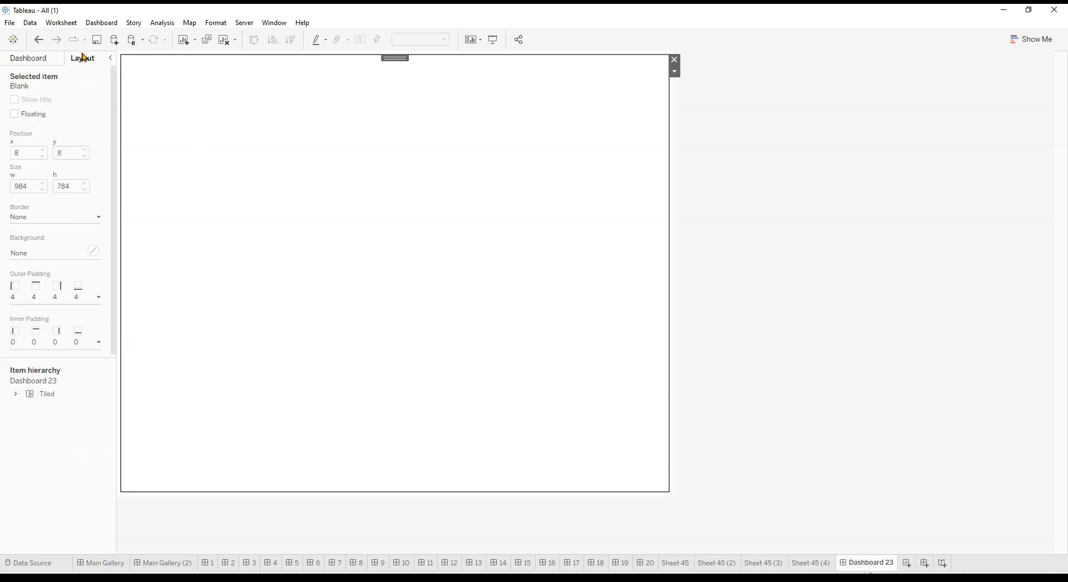
left_click(54, 395)
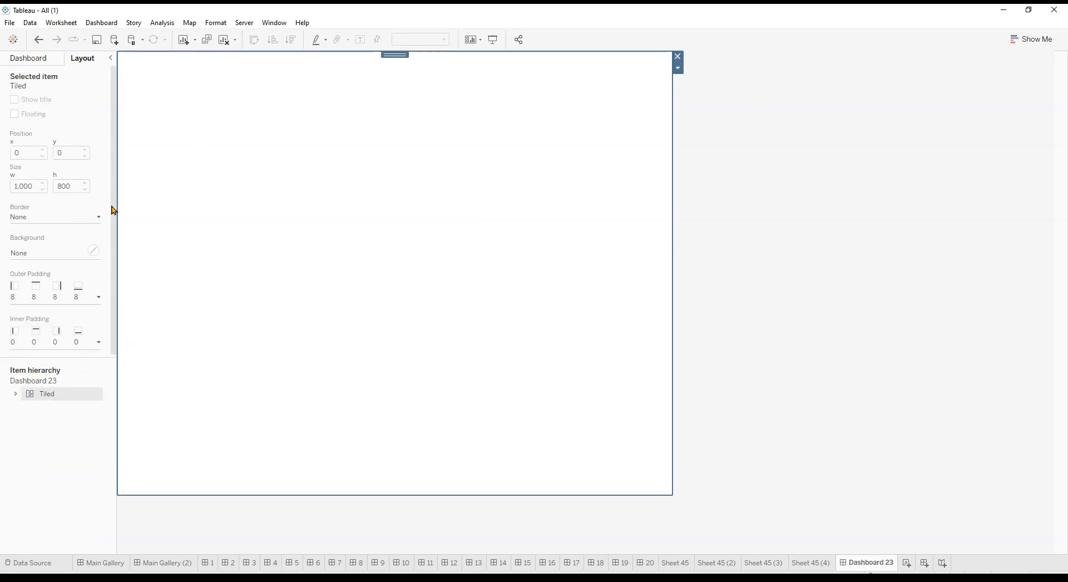
left_click(44, 253)
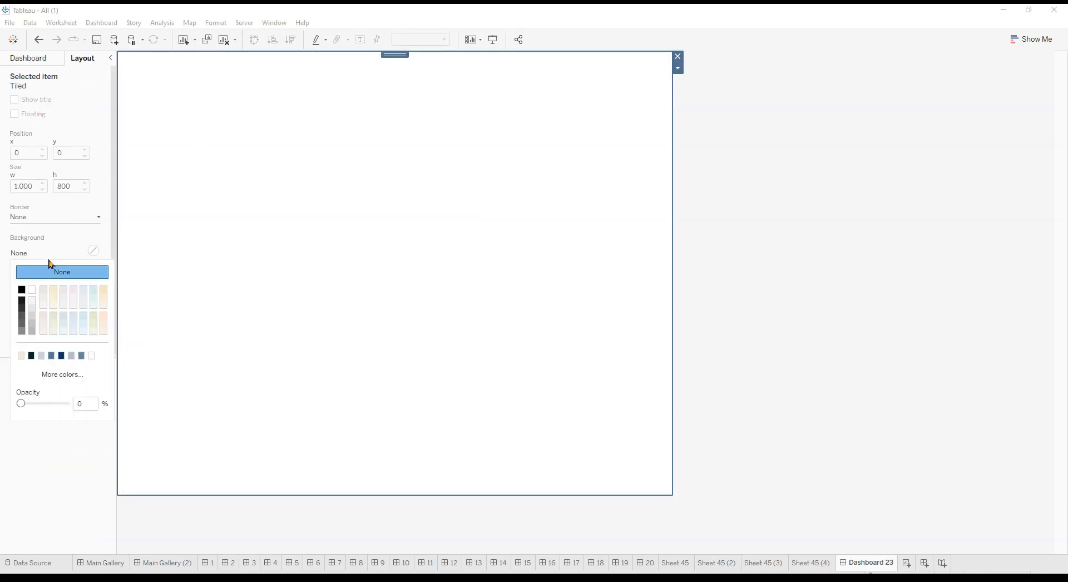
left_click(21, 356)
left_click(167, 336)
Set the Tiled container's outer padding to 0 on all sides
left_click(56, 393)
left_click(99, 297)
double_click(64, 338)
type("0")
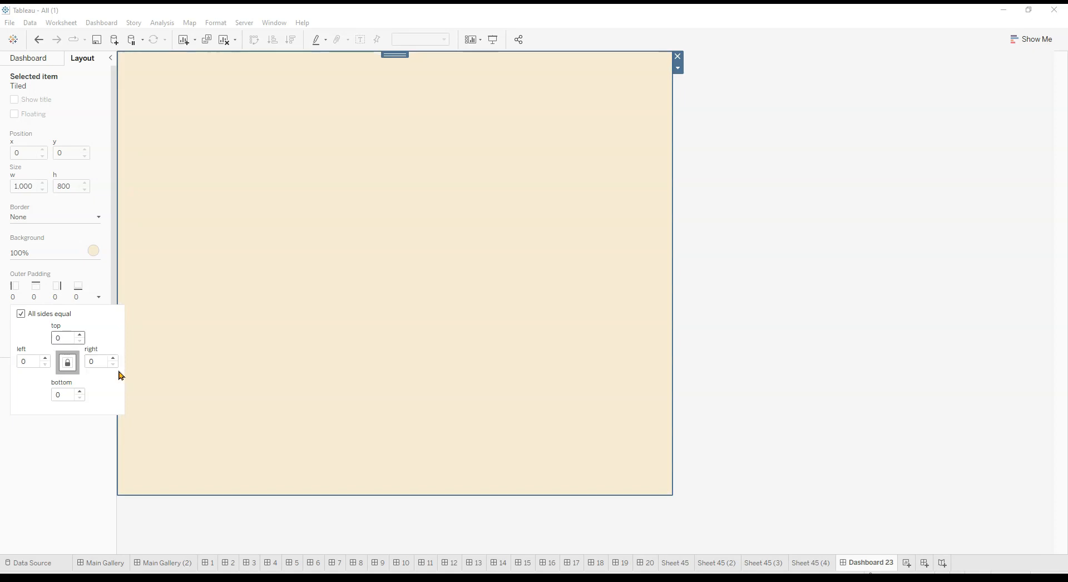
left_click(729, 203)
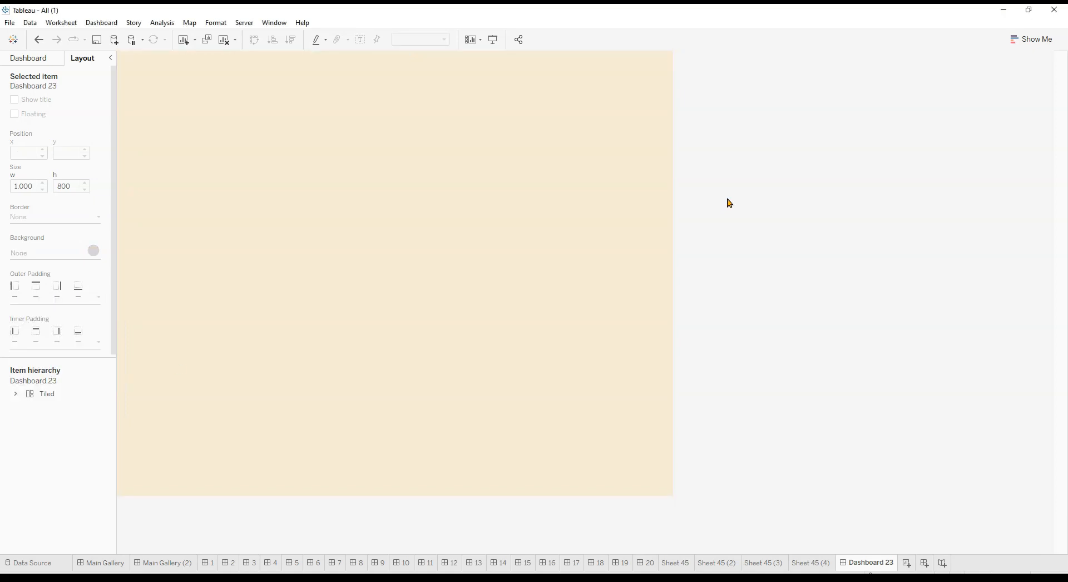
Add Sheet 45 to the dashboard as a floating object and delete the container holding its Dim color legend
left_click(40, 59)
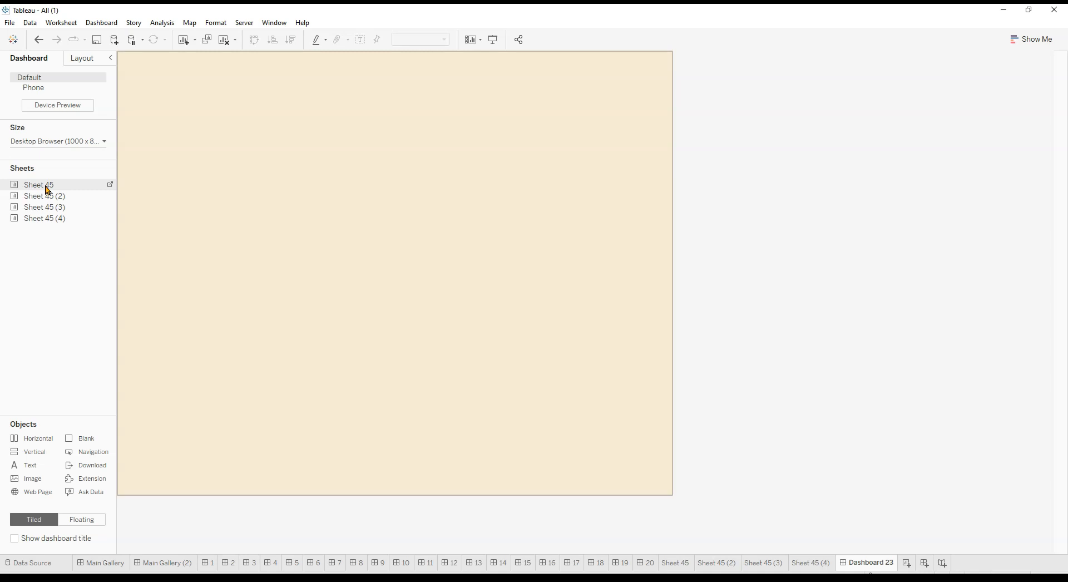
left_click_drag(47, 190, 148, 194)
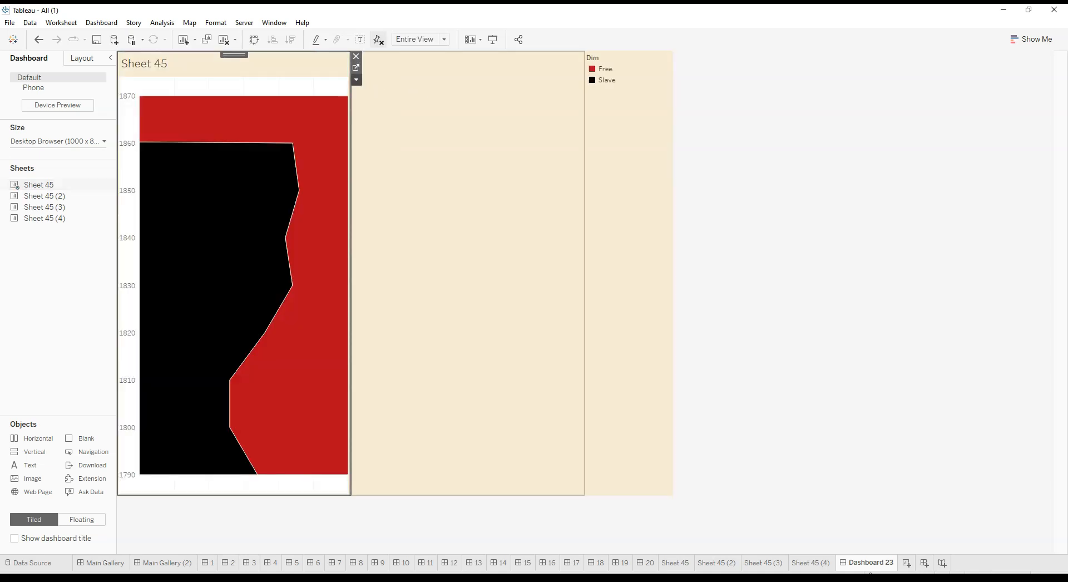
left_click(402, 277)
left_click(628, 156)
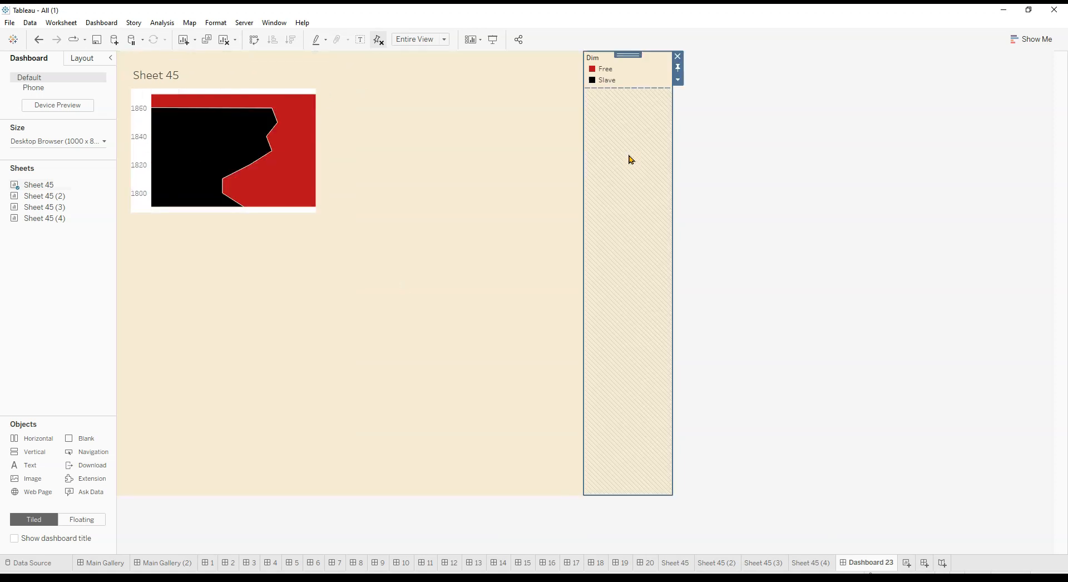
left_click(677, 56)
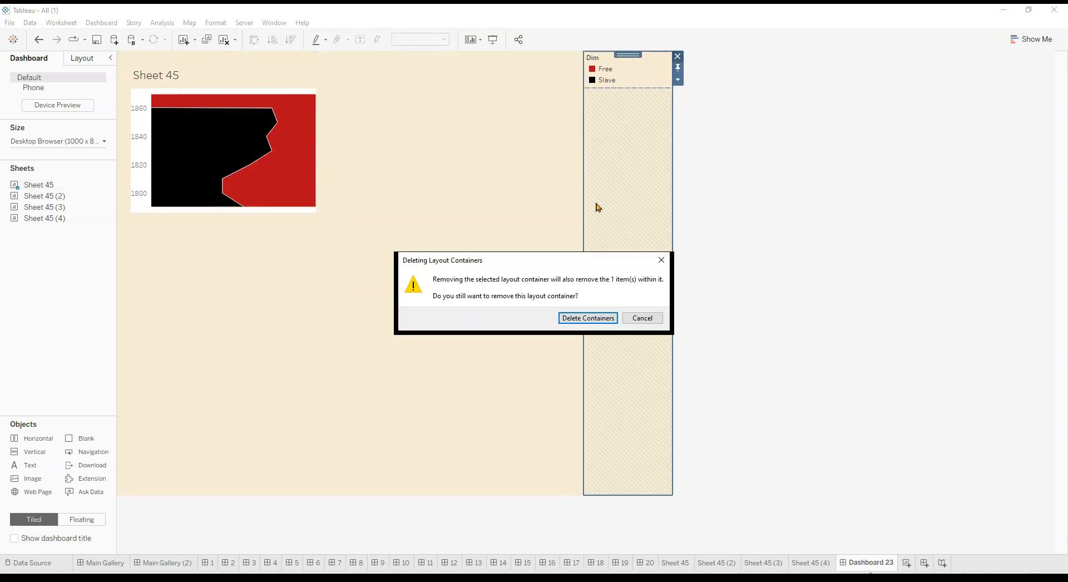
left_click(594, 324)
Position floating Sheet 45 at about x 280, y 153 and enlarge it to about 403 by 571
left_click(206, 86)
left_click_drag(222, 55, 322, 131)
left_click_drag(417, 207, 523, 222)
left_click_drag(436, 285, 479, 459)
left_click_drag(229, 279, 272, 293)
left_click_drag(523, 258, 497, 258)
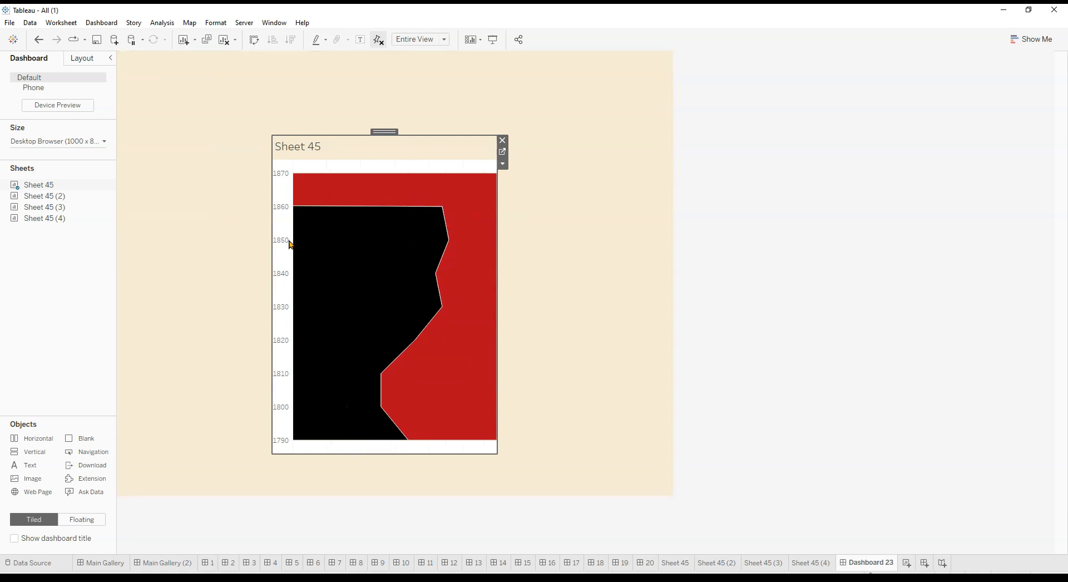
Set Sheet 45's default worksheet shading to None
left_click(281, 201)
right_click(281, 201)
left_click(343, 248)
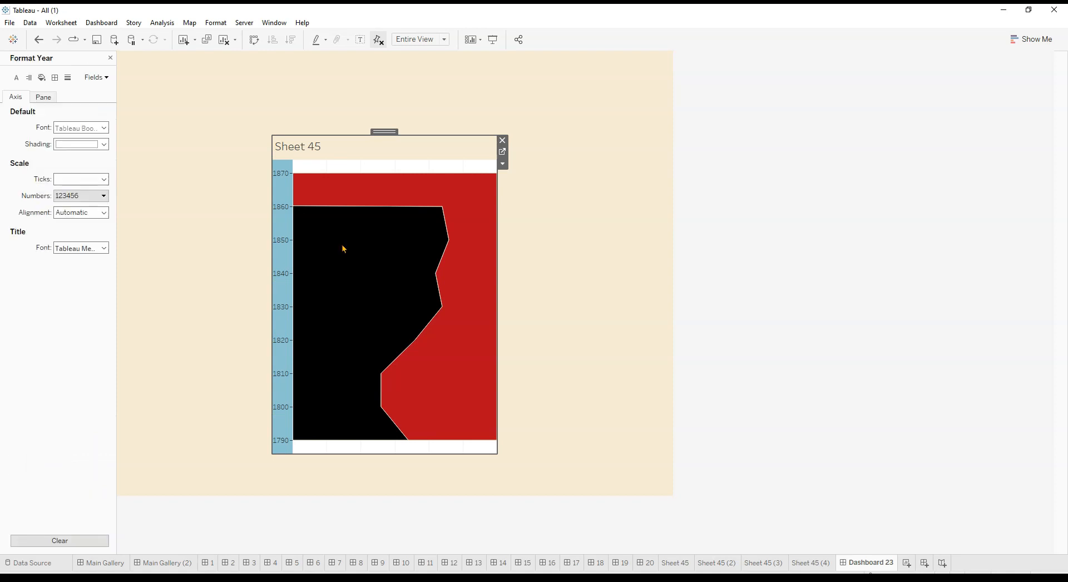
left_click(42, 79)
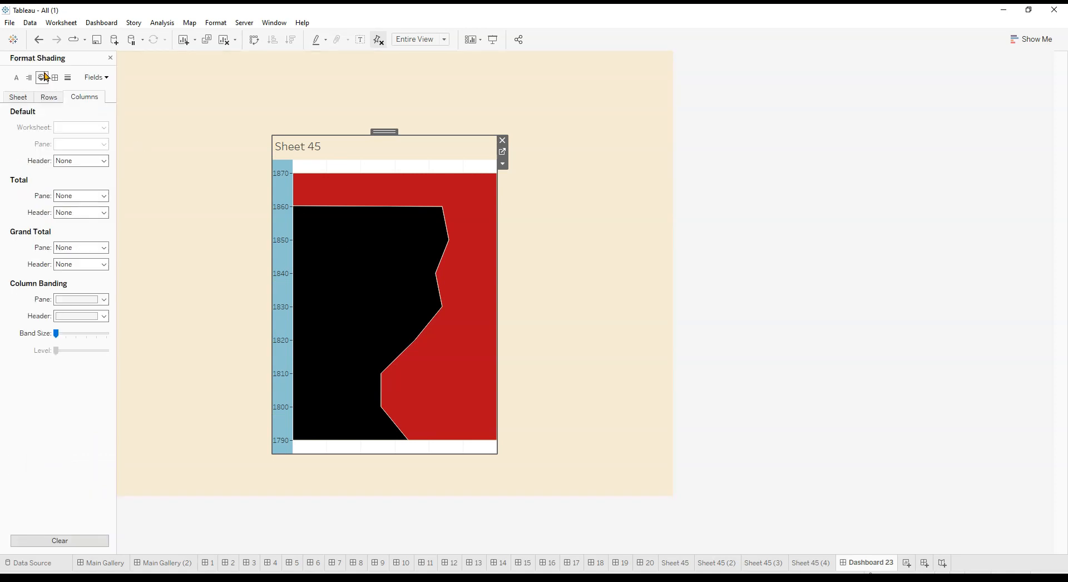
left_click(16, 98)
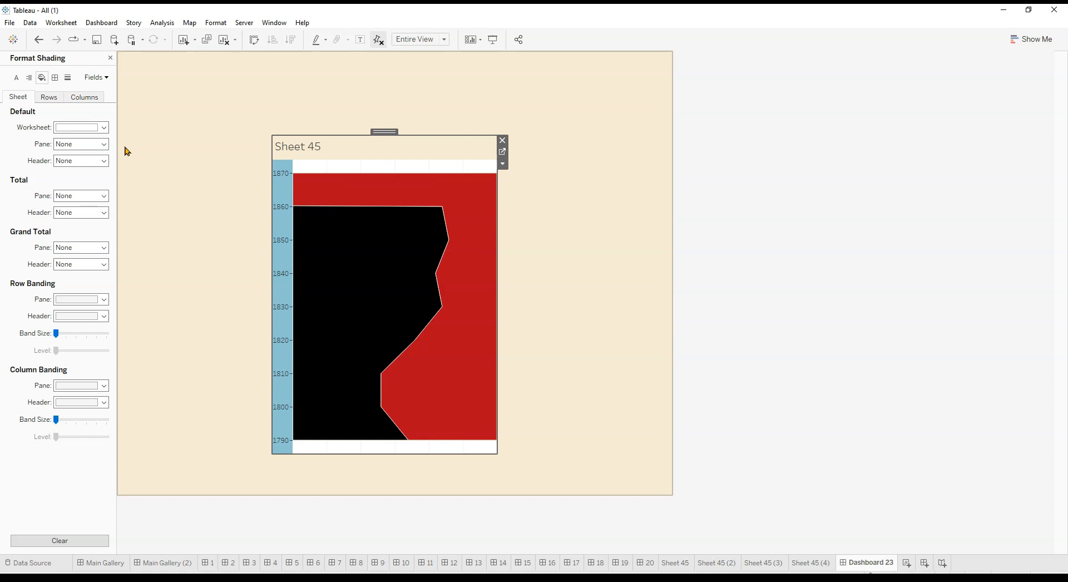
left_click(86, 127)
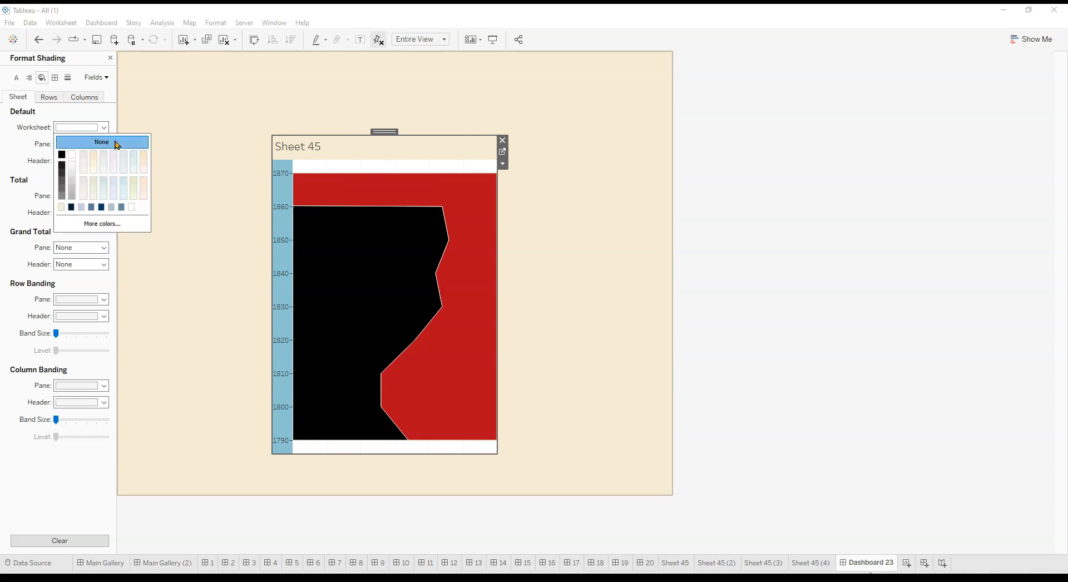
left_click(290, 171)
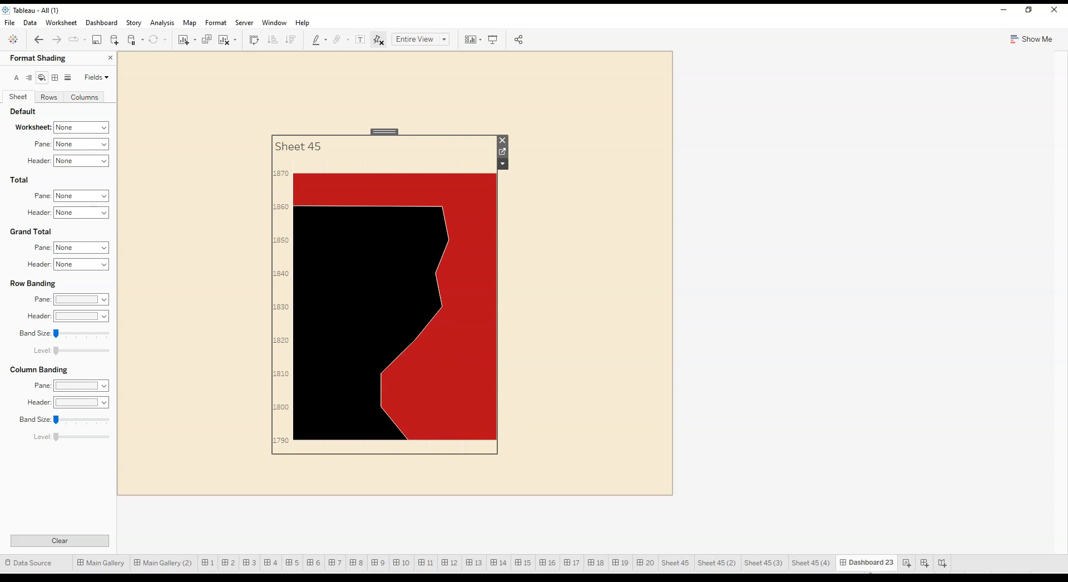
Hide Sheet 45's title on the dashboard and close the shading format options
left_click(551, 220)
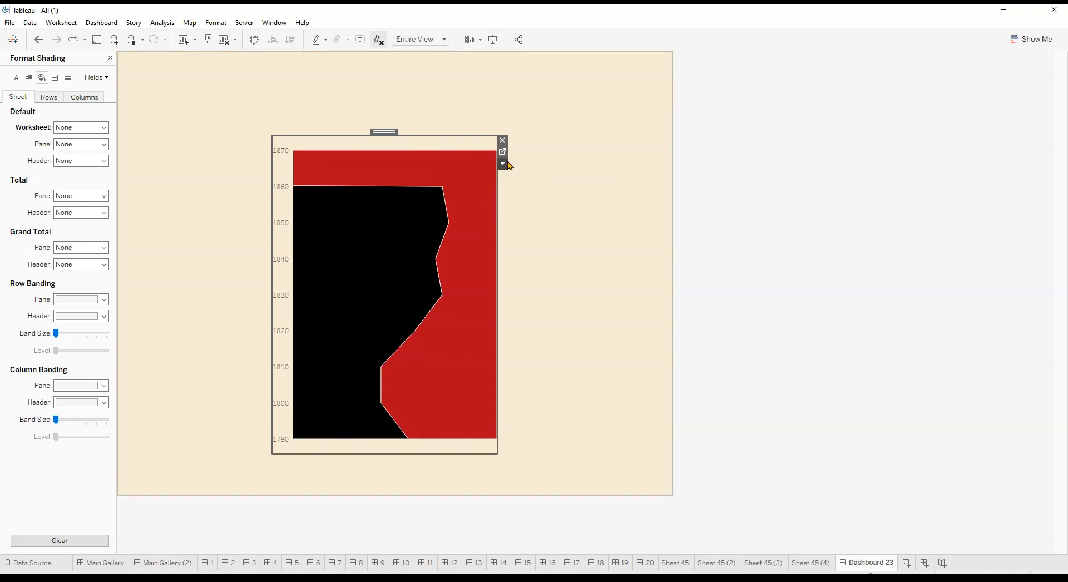
left_click(613, 226)
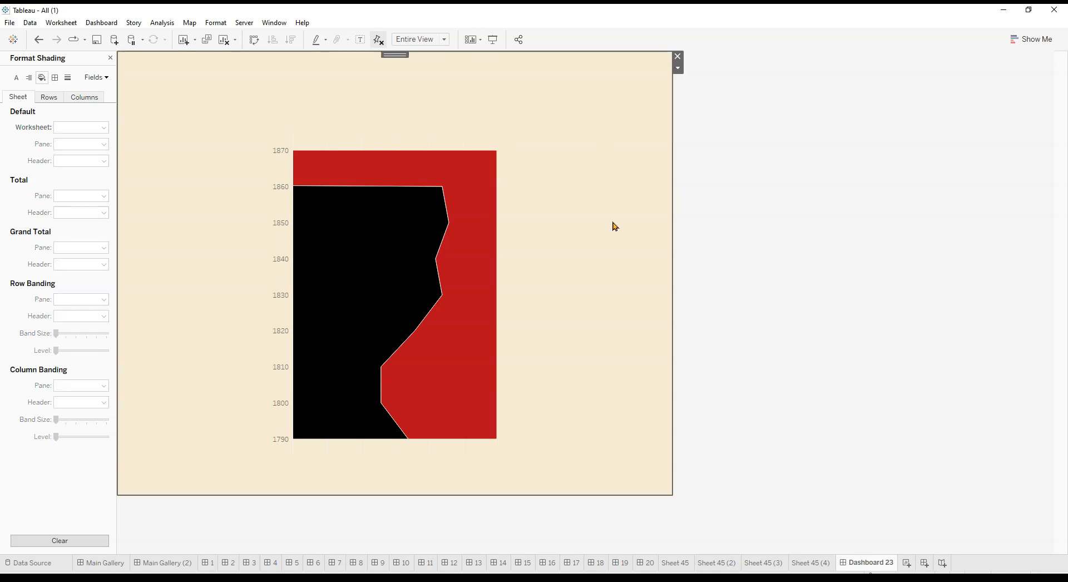
left_click(110, 58)
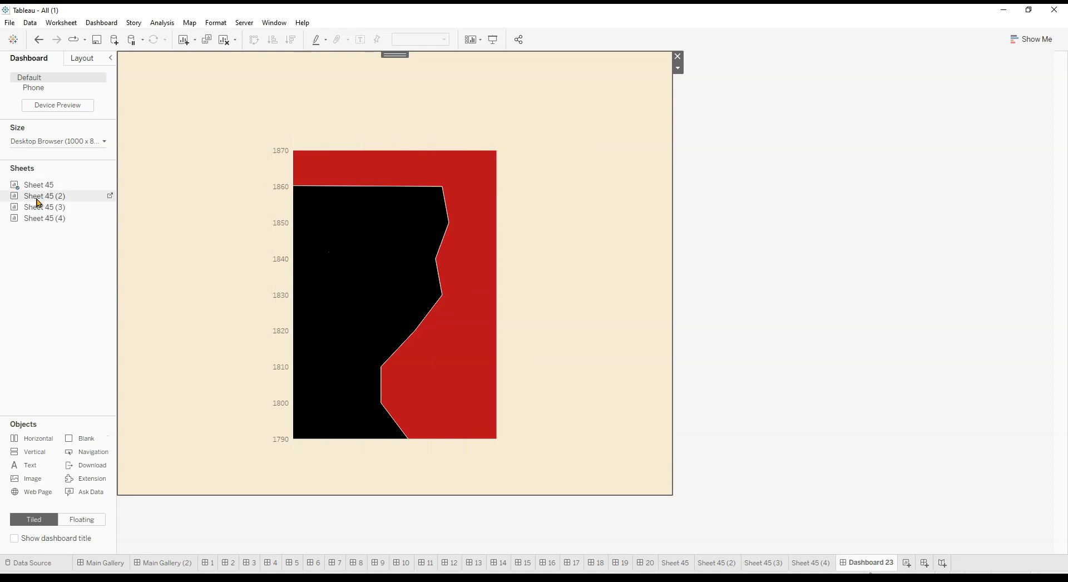
Float the divider-line Sheet 45 (2) over the area chart without its title and set its worksheet shading to None
left_click_drag(31, 193, 217, 200)
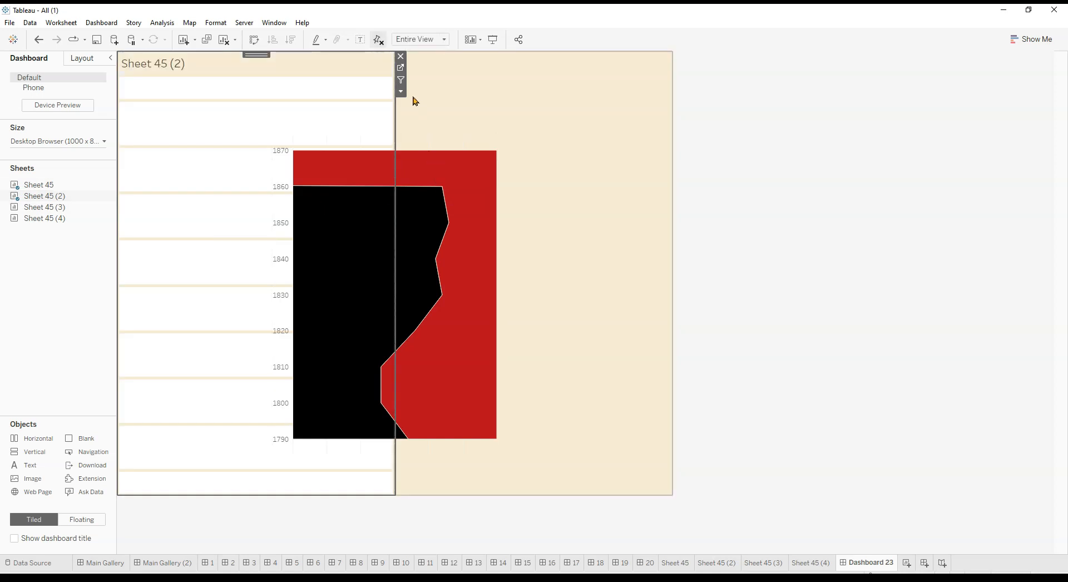
left_click(454, 292)
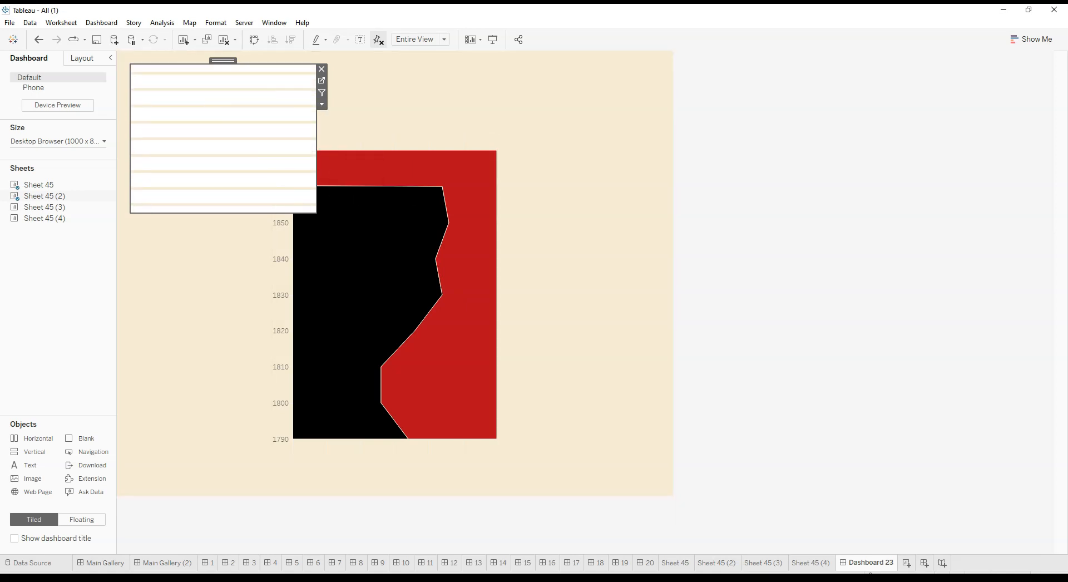
left_click(29, 78)
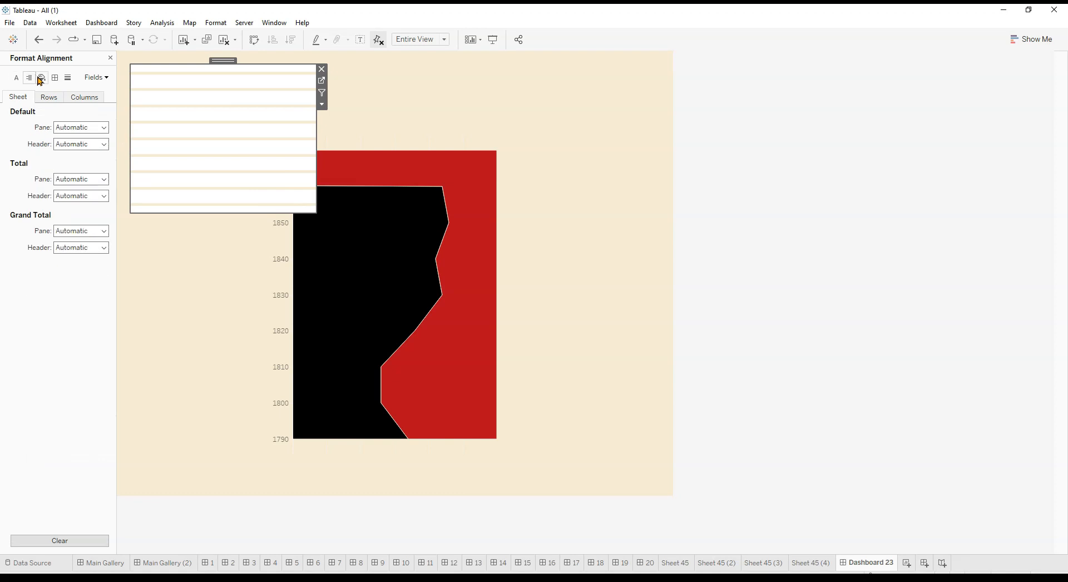
left_click(41, 78)
left_click(81, 127)
left_click_drag(230, 60, 316, 212)
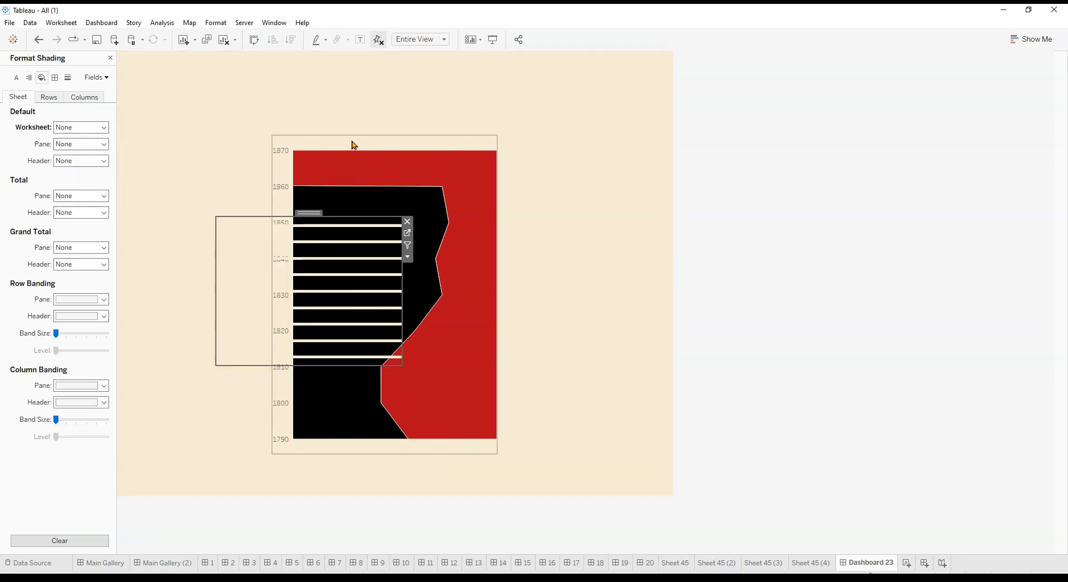
Set the area chart Sheet 45's size to 400 wide and 570 high
left_click(352, 145)
left_click(110, 58)
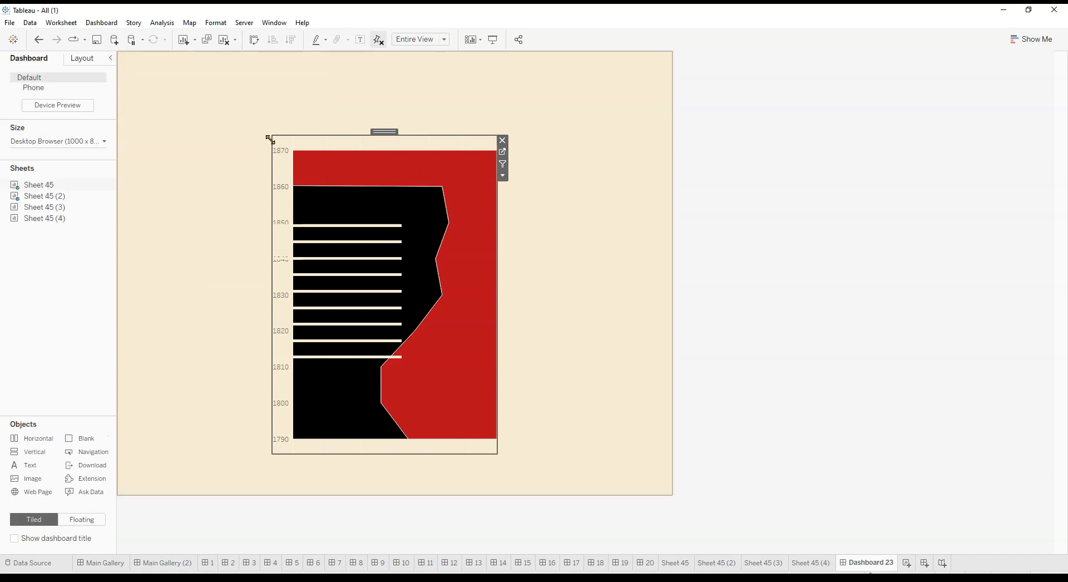
left_click(79, 59)
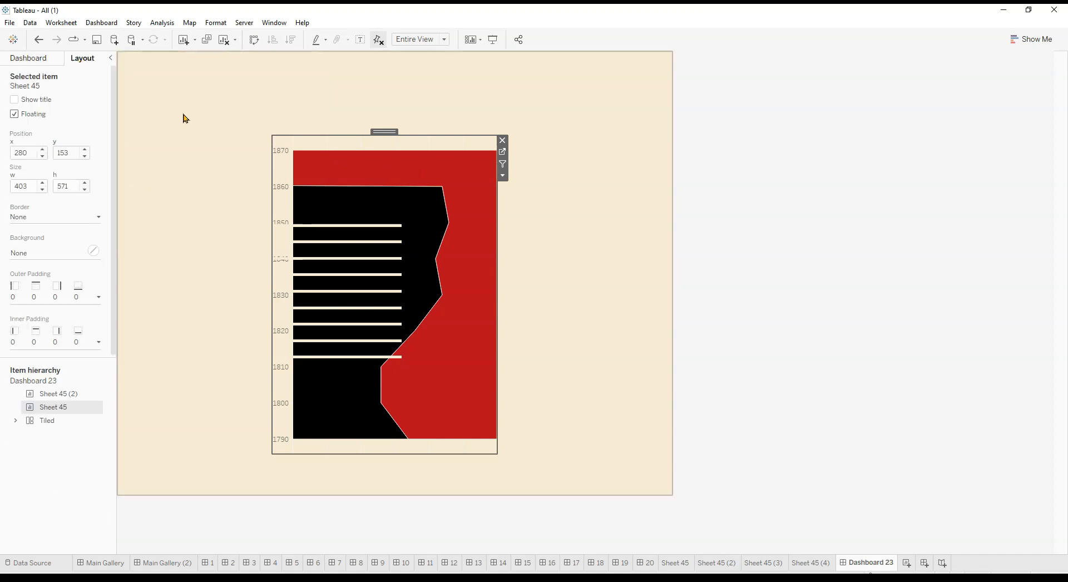
left_click(43, 190)
left_click(42, 191)
left_click(43, 190)
left_click(85, 190)
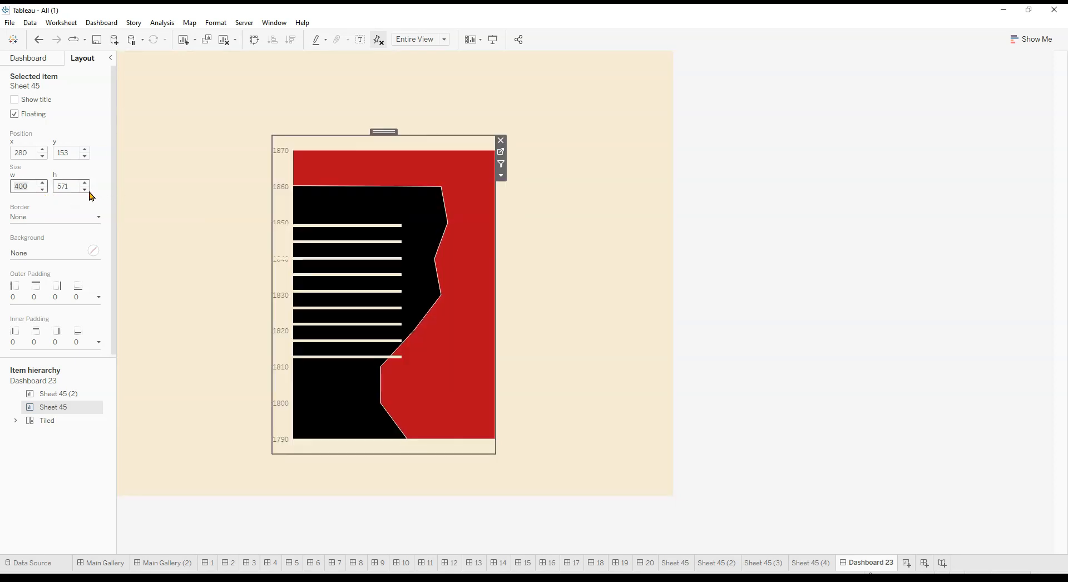
Set the divider-line Sheet 45 (2)'s size to 400 wide and 570 high
left_click_drag(359, 217, 229, 251)
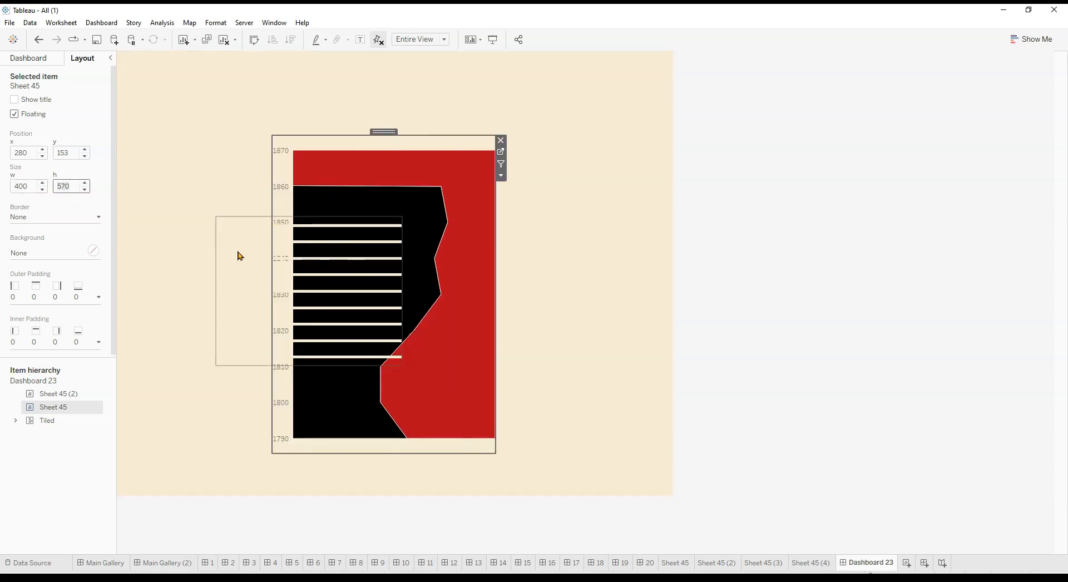
left_click(239, 256)
type("400")
key("Tab")
type("5")
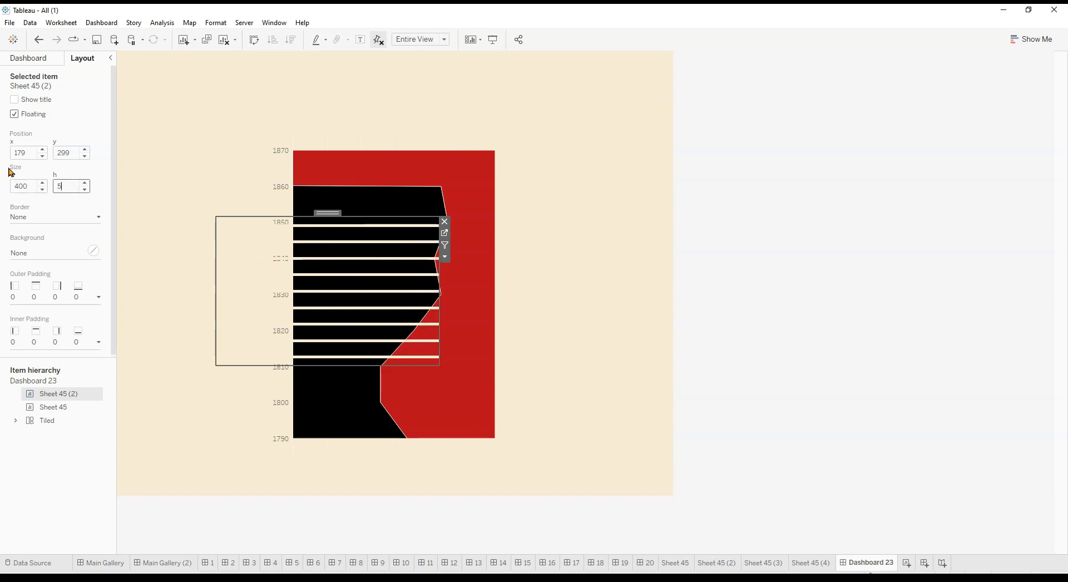
type("70")
key("Return")
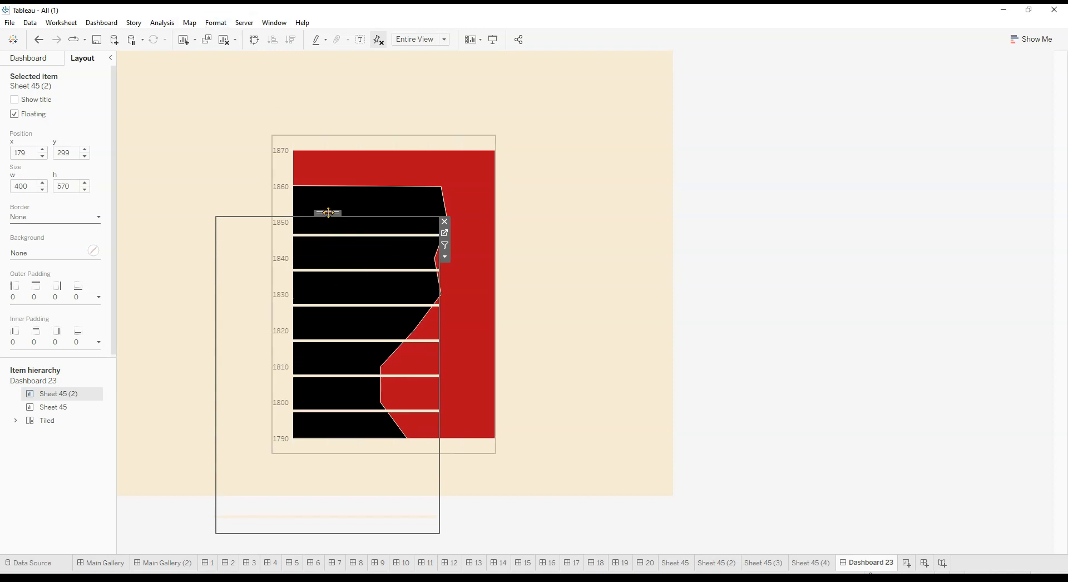
Position the divider-line Sheet 45 (2) at x 280, y 153 to match the area chart's position
left_click(317, 144)
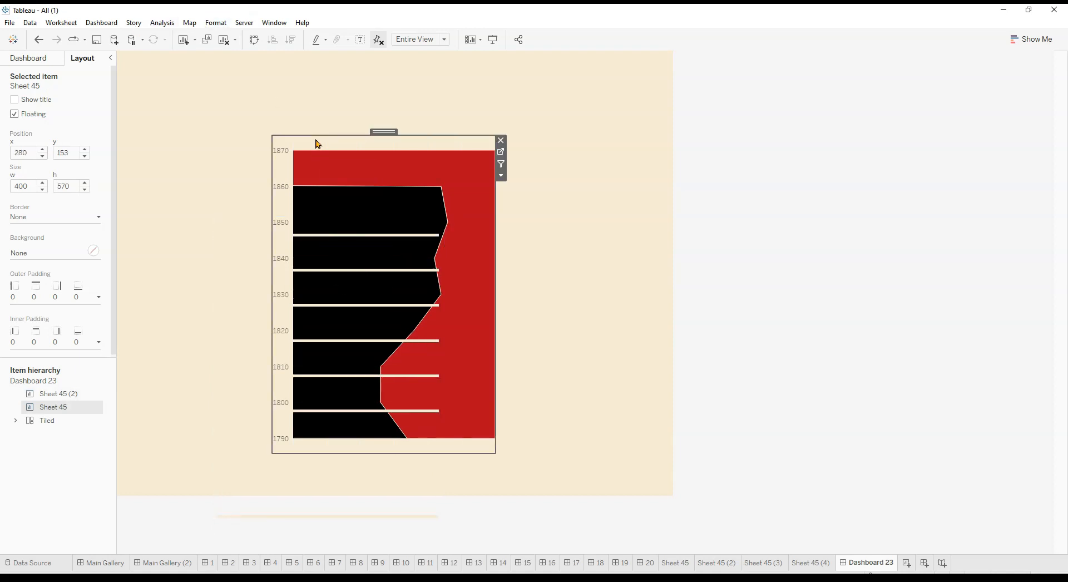
left_click(336, 244)
left_click(24, 153)
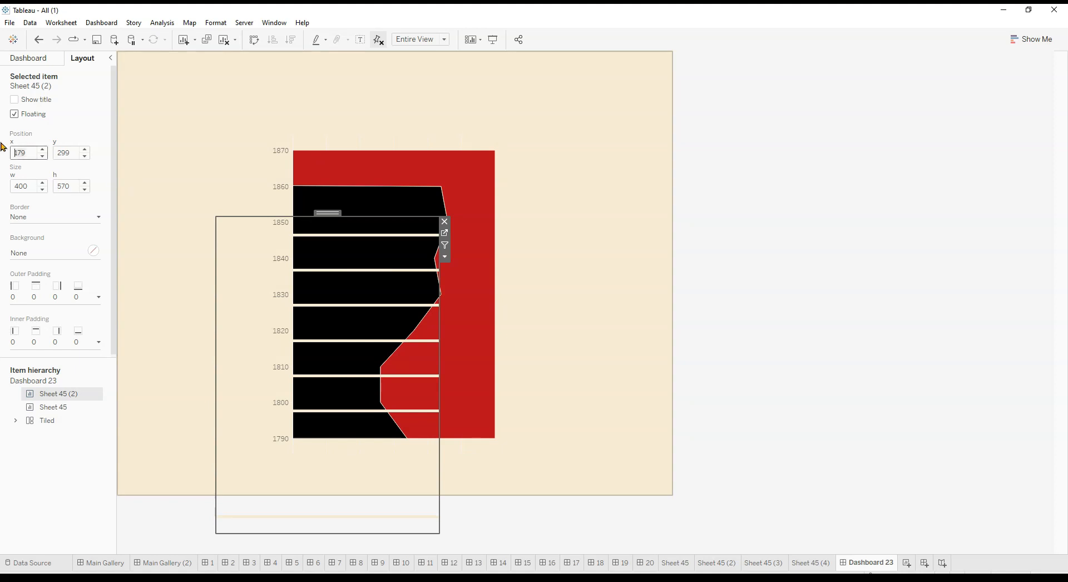
type("280")
key("Tab")
type("1")
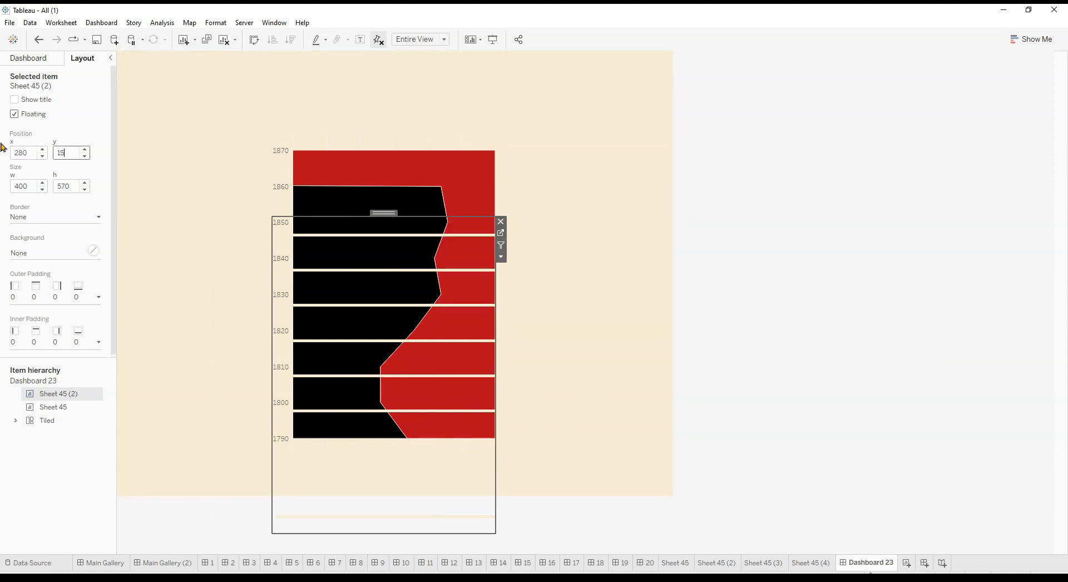
type("53")
key("Tab")
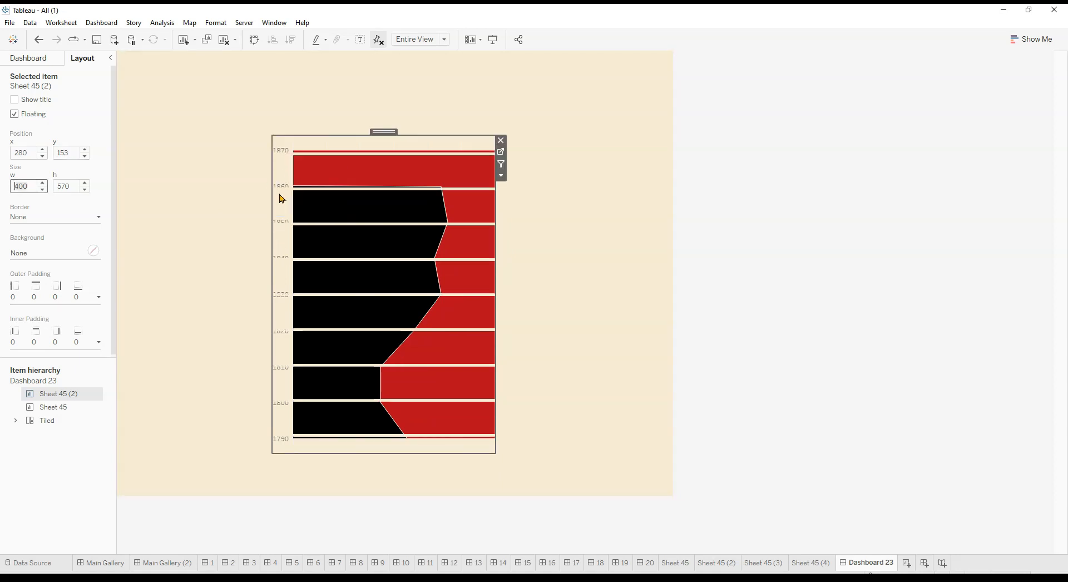
Resize the divider-line Sheet 45 (2) to 364 wide and 545 high, with its upper-left corner at x 316, y 151
mouse_move(284, 192)
left_click(285, 186)
left_click_drag(287, 182, 292, 185)
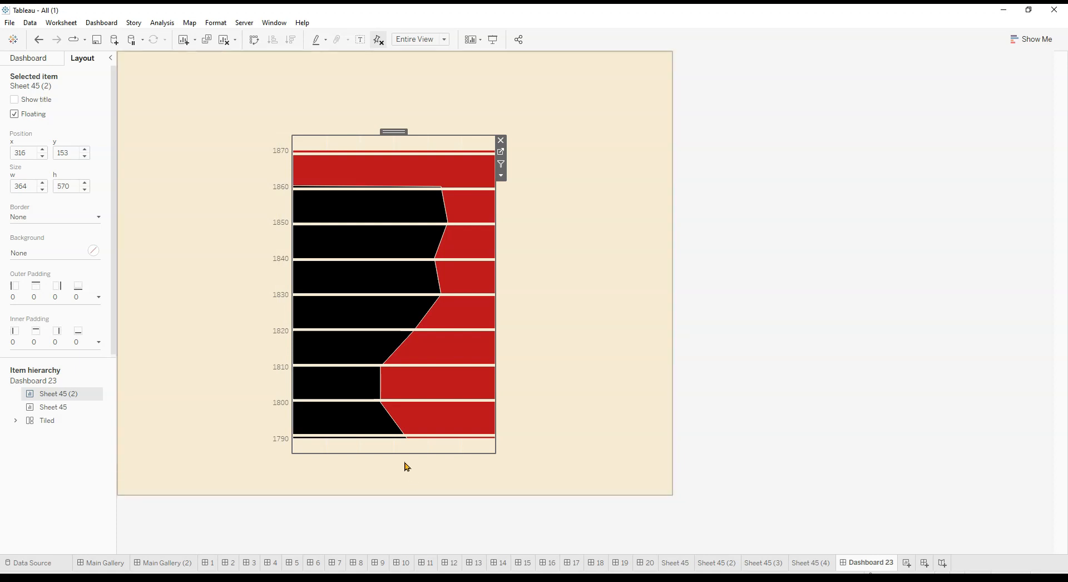
left_click_drag(402, 452, 402, 439)
mouse_move(436, 135)
left_mouse_down()
mouse_move(438, 155)
mouse_move(438, 137)
left_mouse_up()
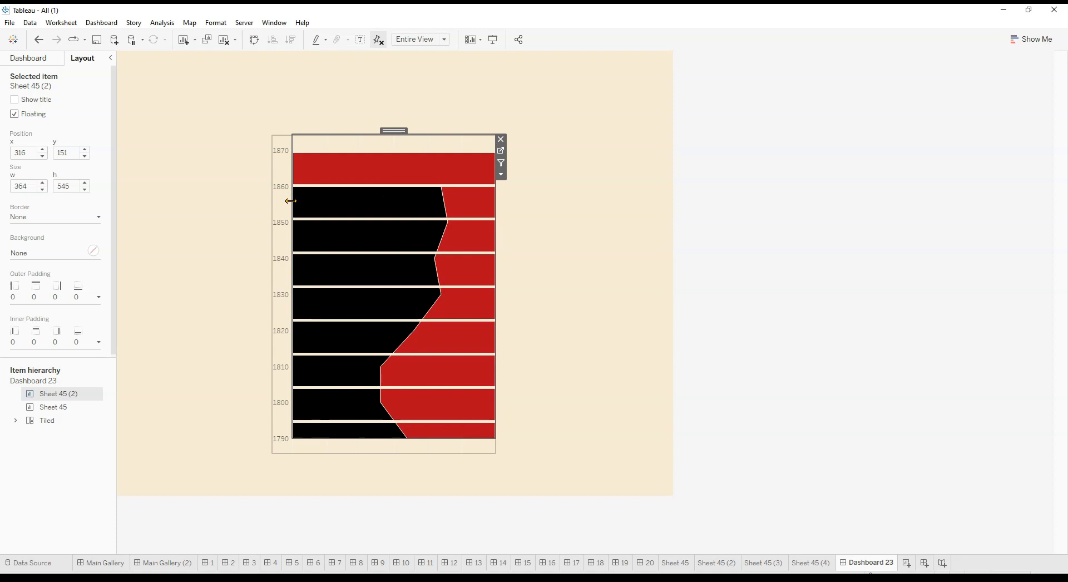
Fix the area chart's Year axis range from 1790 to 1870
left_click(281, 186)
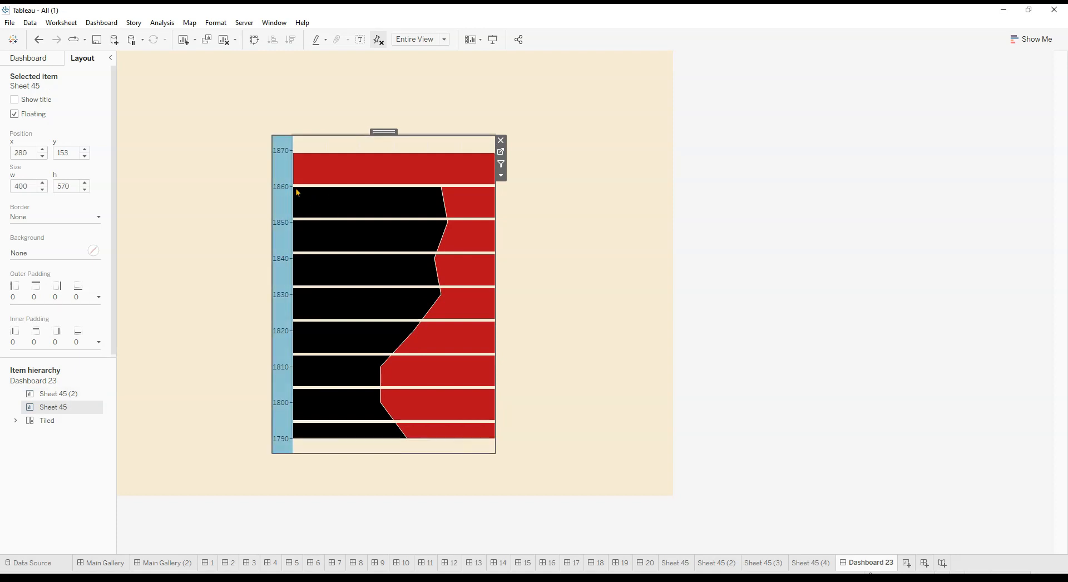
double_click(286, 192)
left_click(423, 212)
left_click(456, 250)
left_click(456, 250)
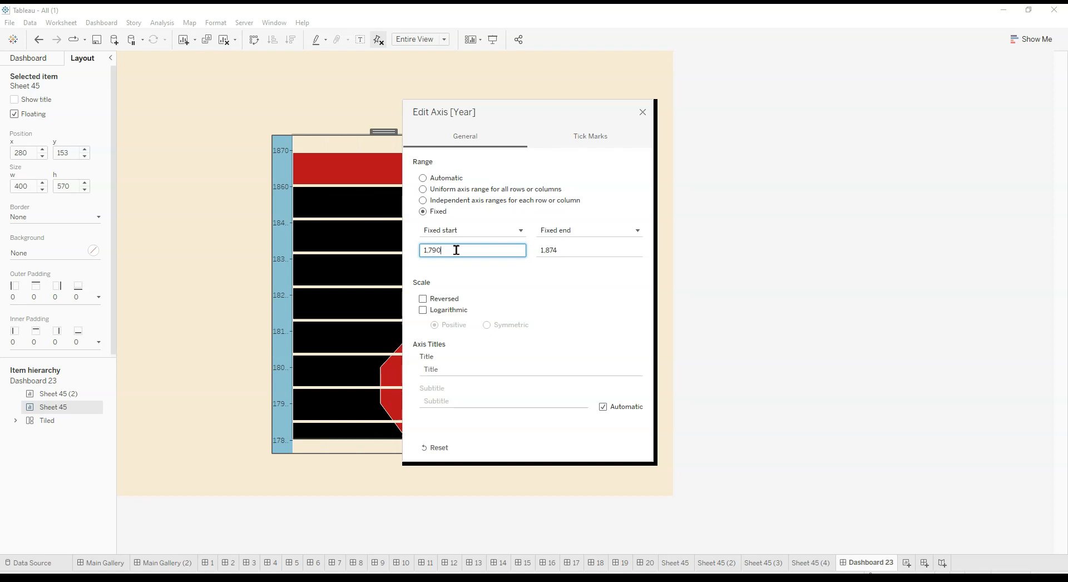
left_click(590, 248)
left_click(590, 254)
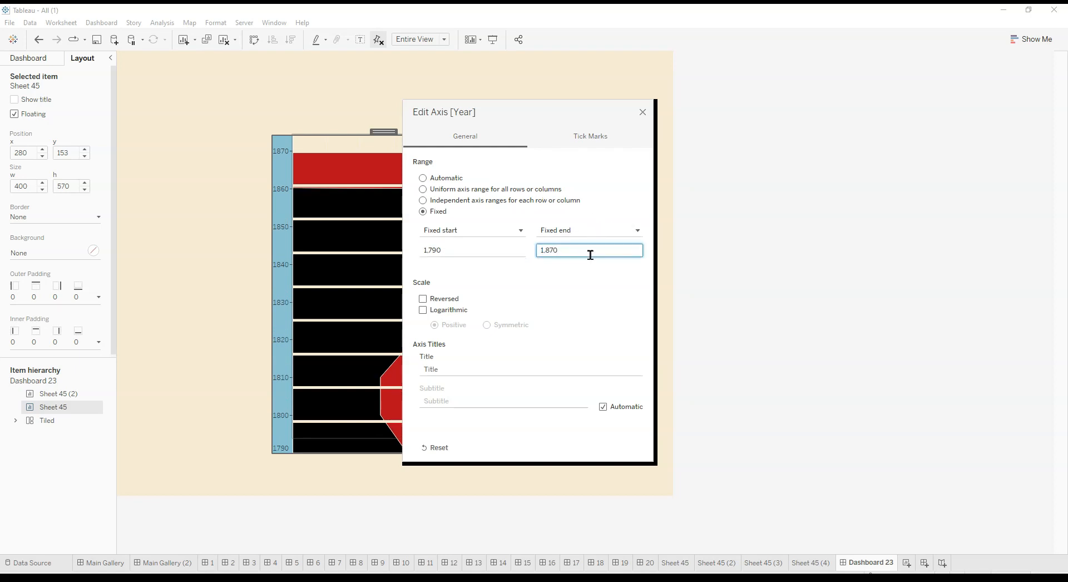
left_click(642, 113)
Stretch the divider-line Sheet 45 (2) to 570 high, and show the Year header in its worksheet
left_click(355, 161)
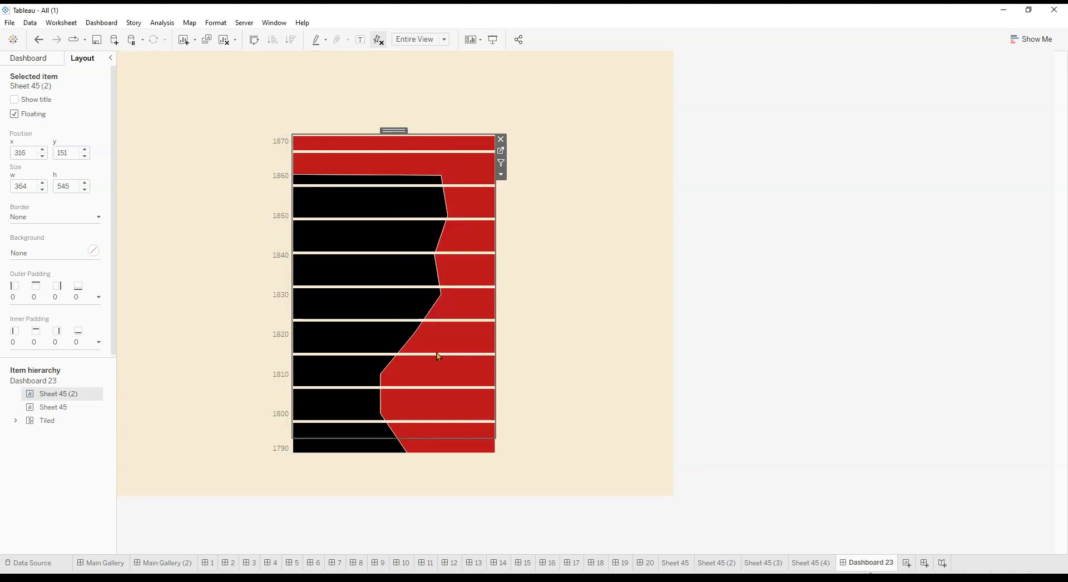
left_click_drag(409, 455, 409, 456)
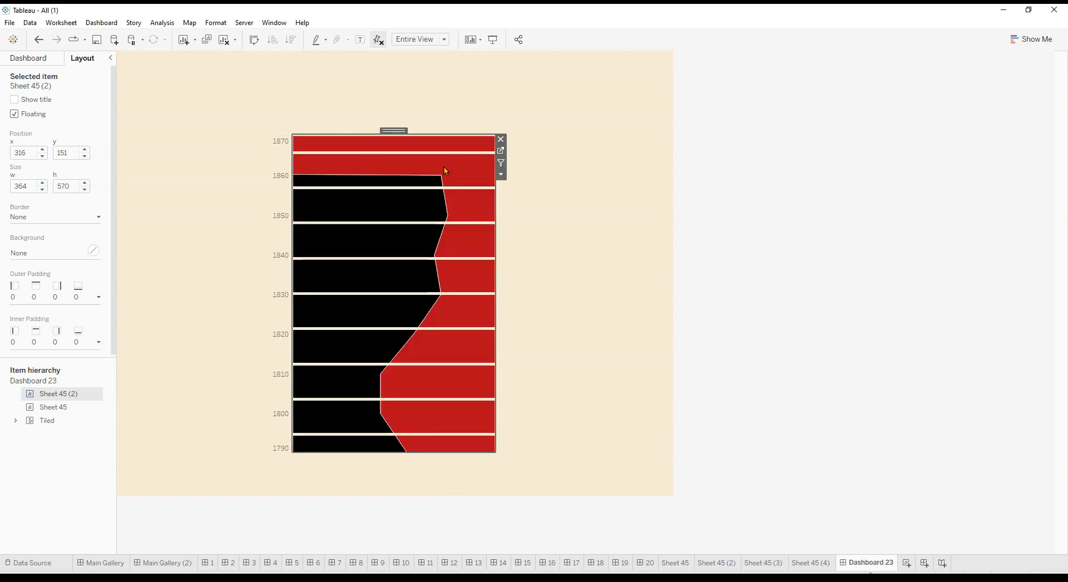
left_click(500, 150)
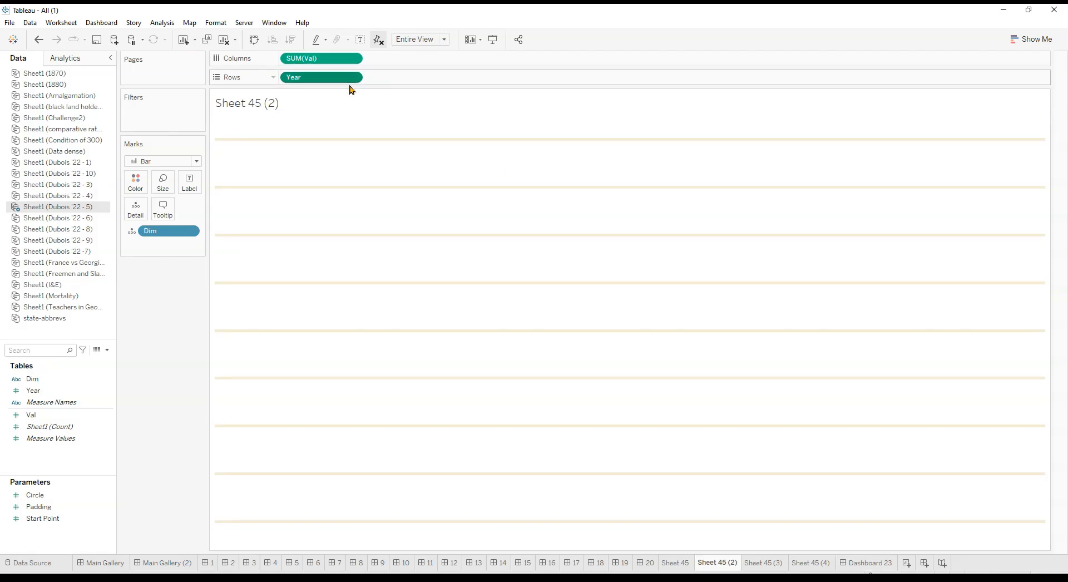
left_click(328, 149)
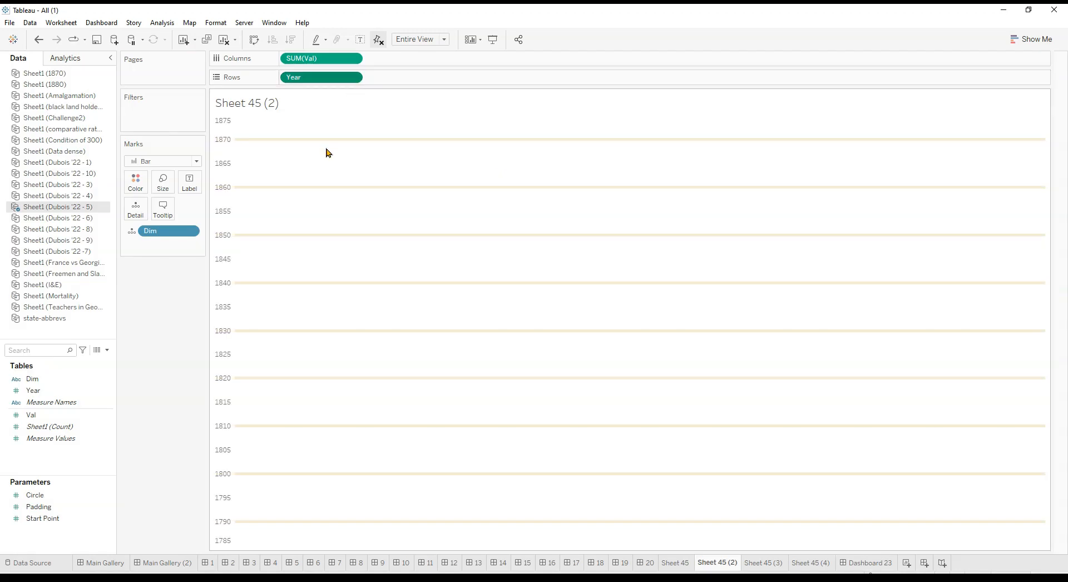
Fix the Year axis range of the divider-line Sheet 45 (2) from 1790 to 1870
right_click(224, 231)
double_click(238, 236)
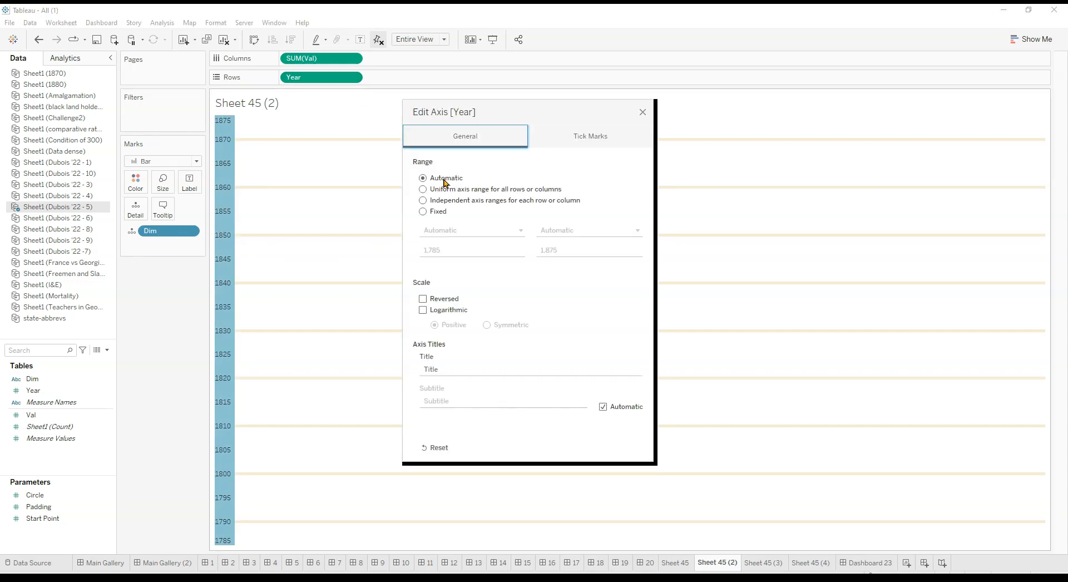
left_click(432, 213)
left_click(451, 249)
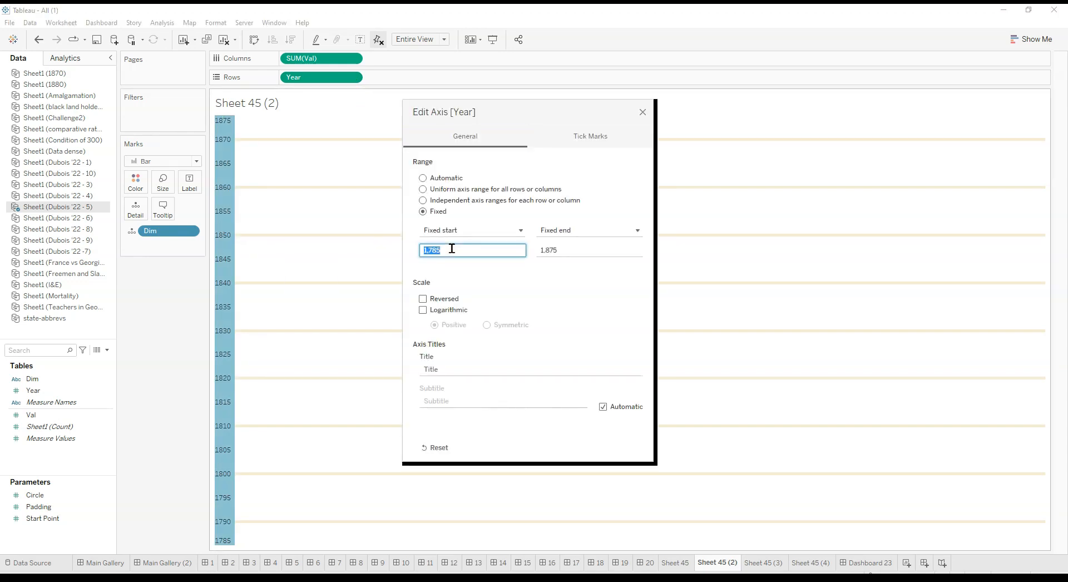
left_click(452, 249)
left_click(591, 250)
left_click(592, 253)
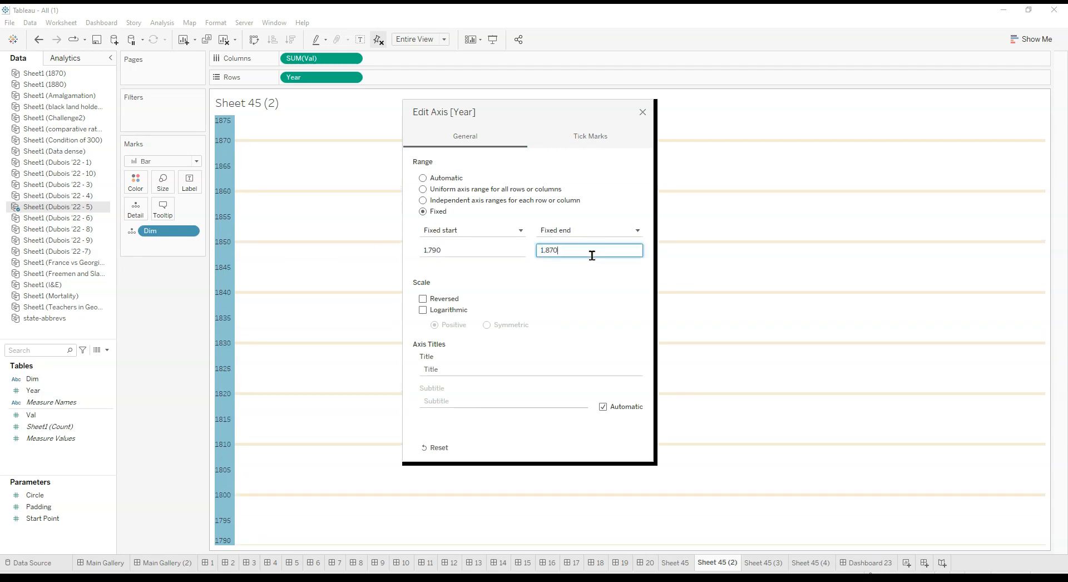
left_click(643, 113)
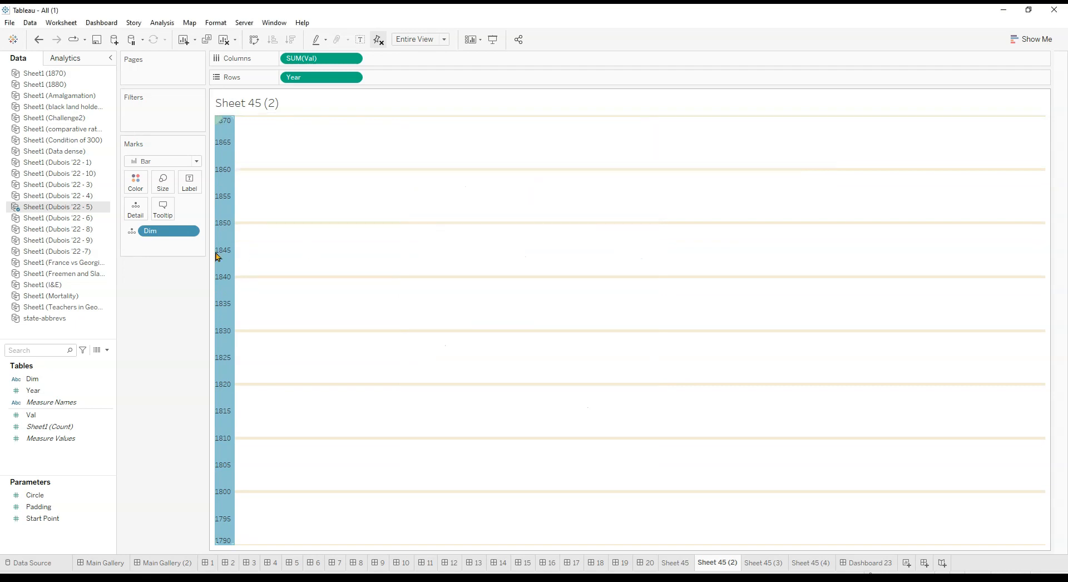
Make the divider bars slightly thinner, and hide Sheet 45 (2)'s duplicate Year header on Dashboard 23
left_click(163, 182)
left_click_drag(189, 260, 179, 262)
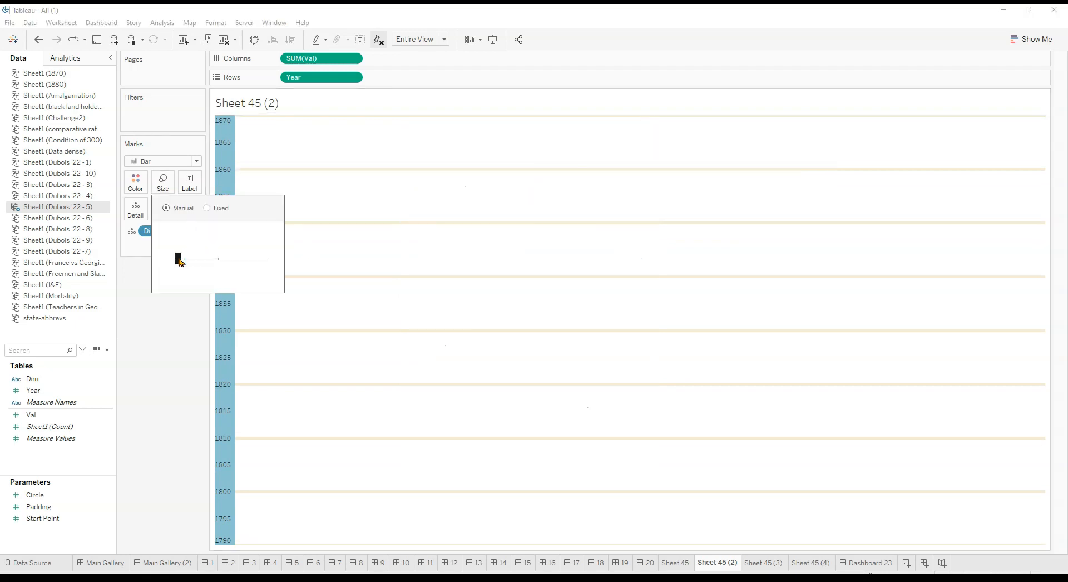
left_click(172, 358)
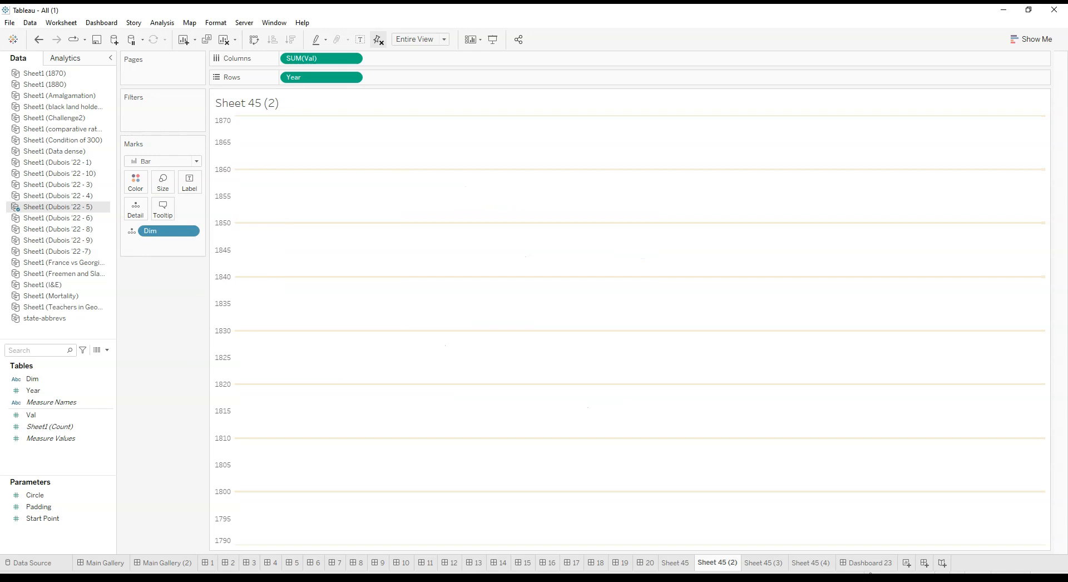
left_click(867, 563)
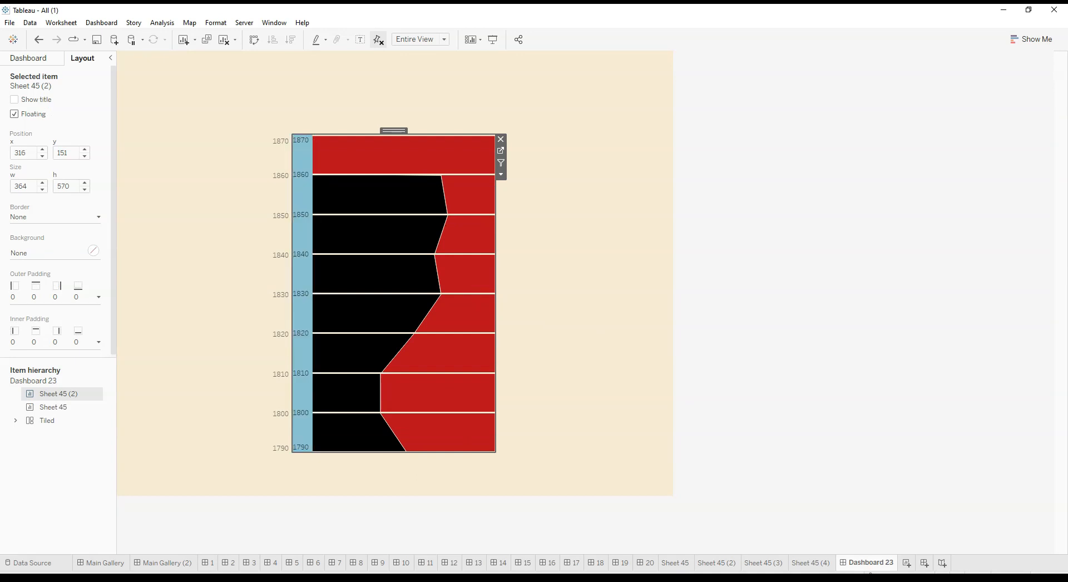
left_click(561, 238)
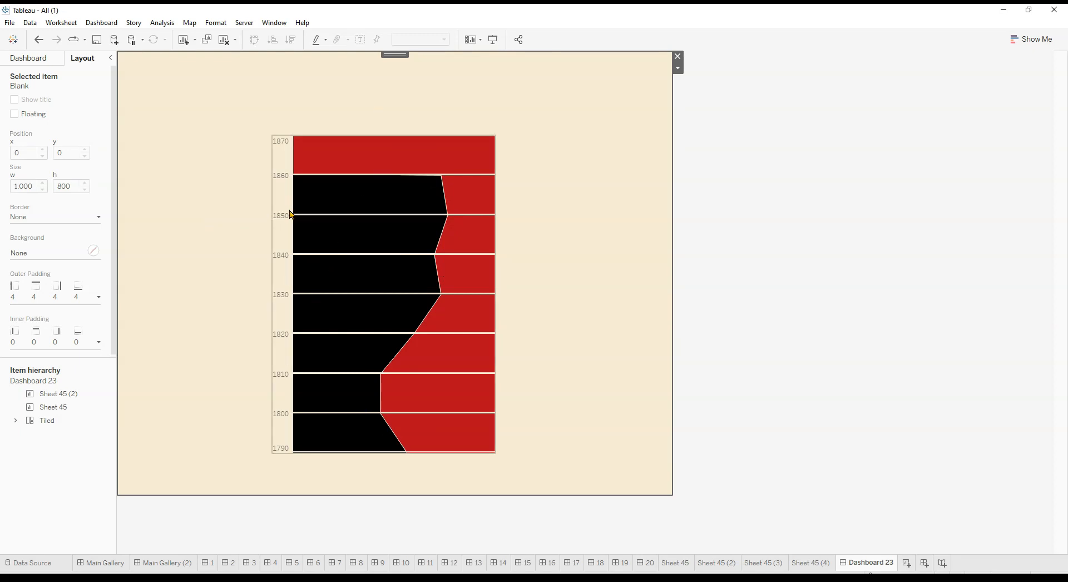
Reverse the area chart's Year axis so that 1790 starts the scale
left_click(280, 232)
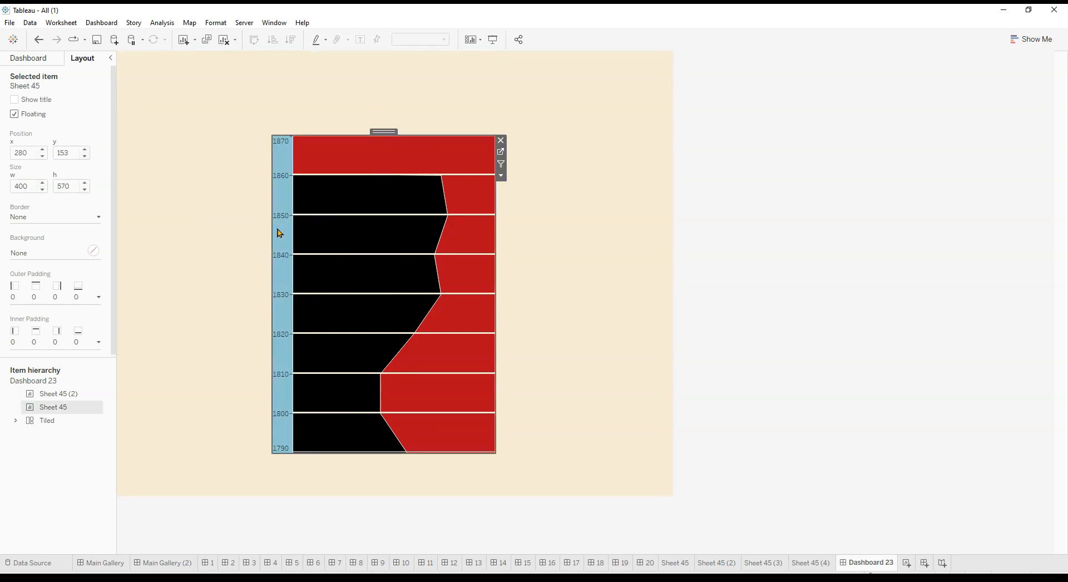
double_click(297, 238)
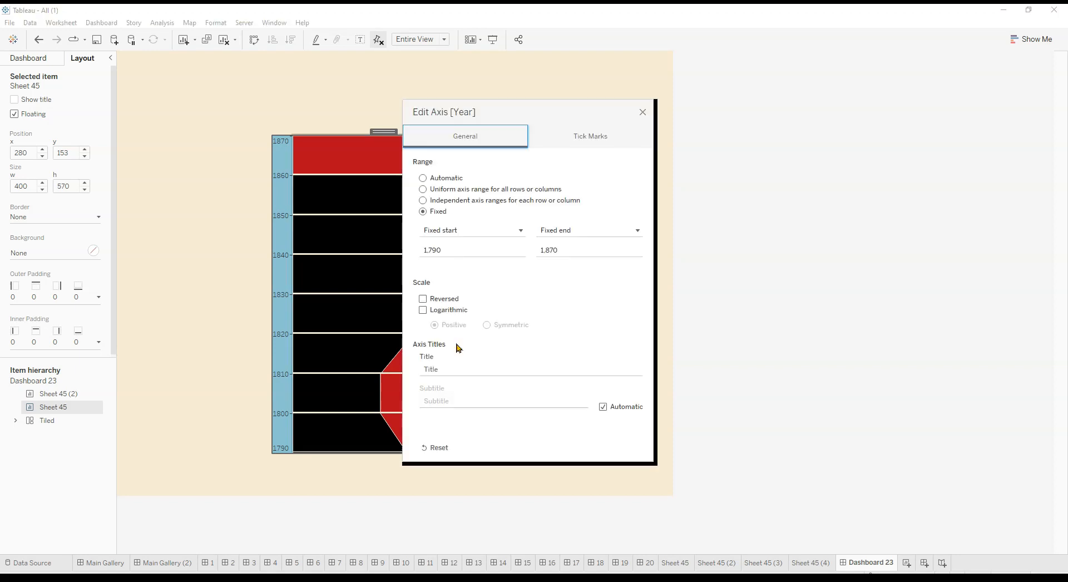
left_click(439, 299)
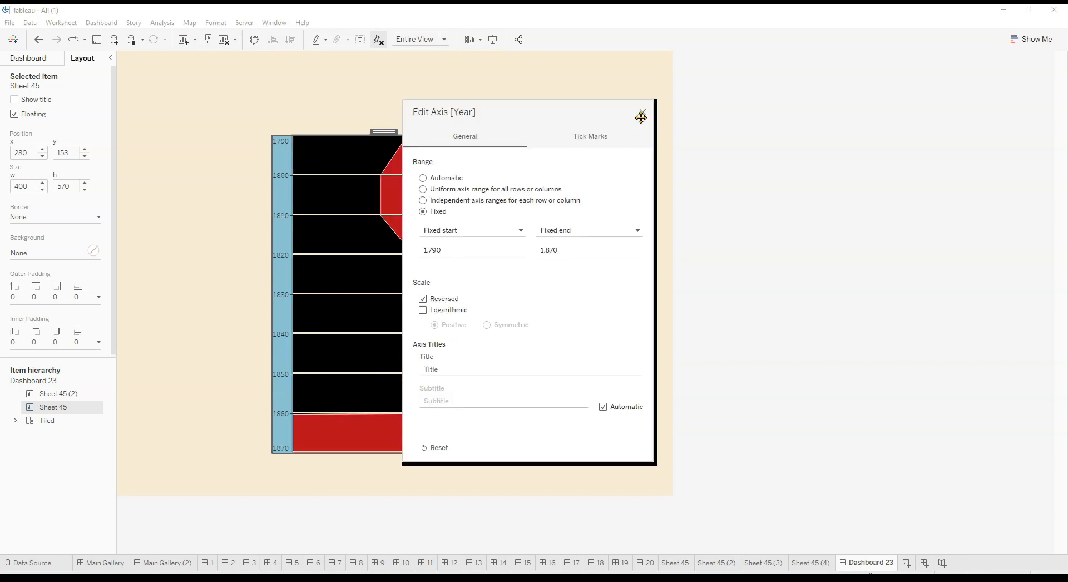
left_click(642, 112)
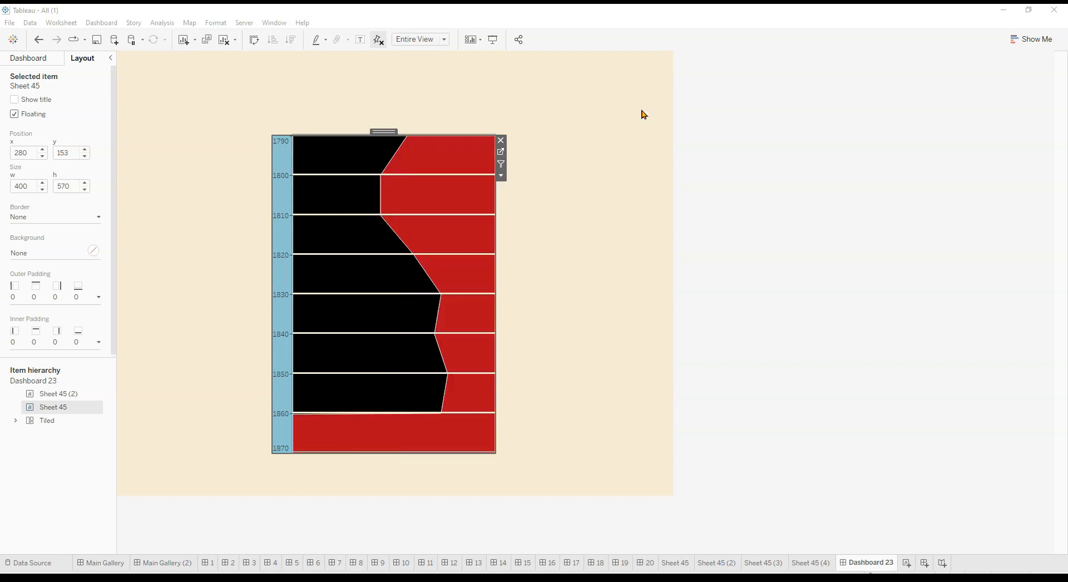
left_click(591, 342)
Nudge the divider-line Sheet 45 (2) down to y 153 so its lines meet the area chart's decade points
left_click(472, 310)
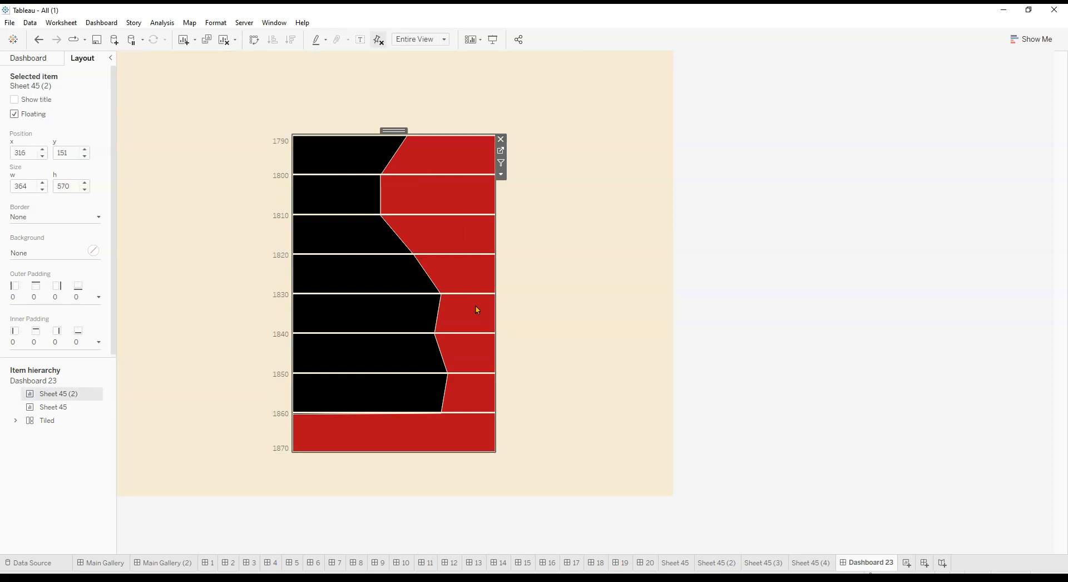
key("Down")
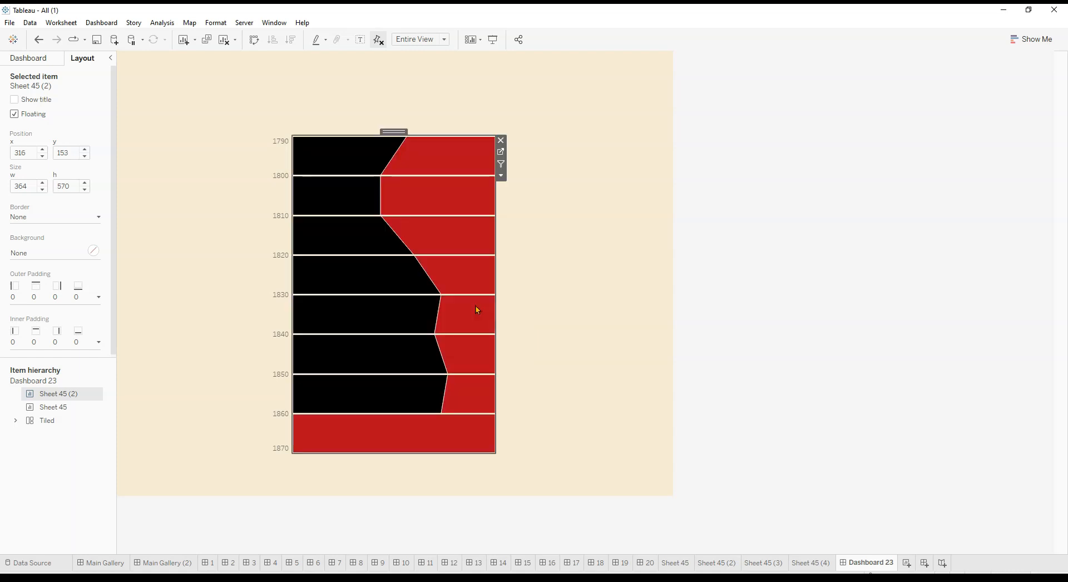
left_click(629, 341)
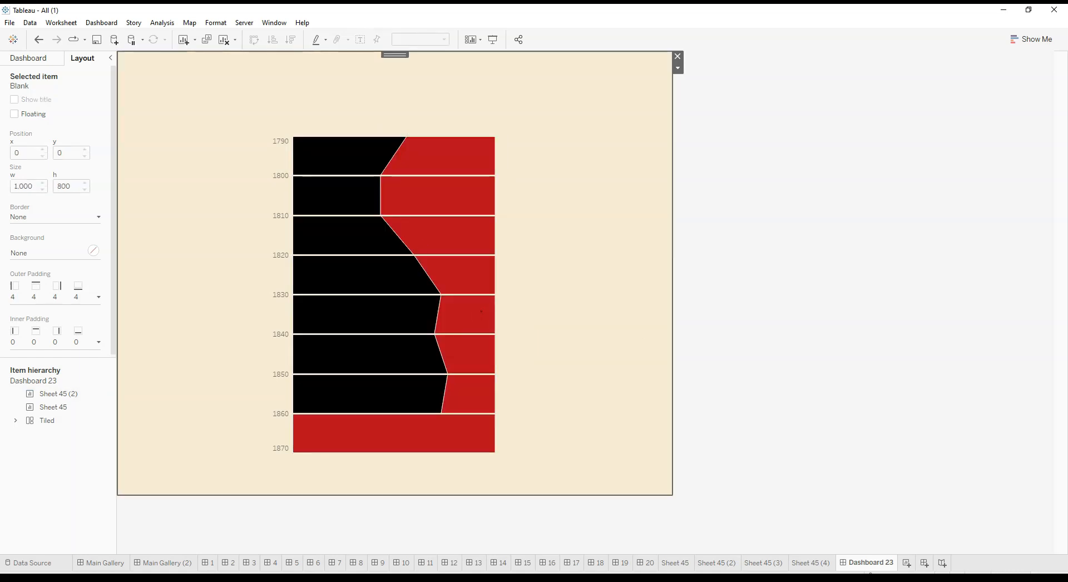
Float the percent-label Sheet 45 (3) near Dashboard 23's upper-left corner without its title and set its worksheet shading to None
left_click(291, 563)
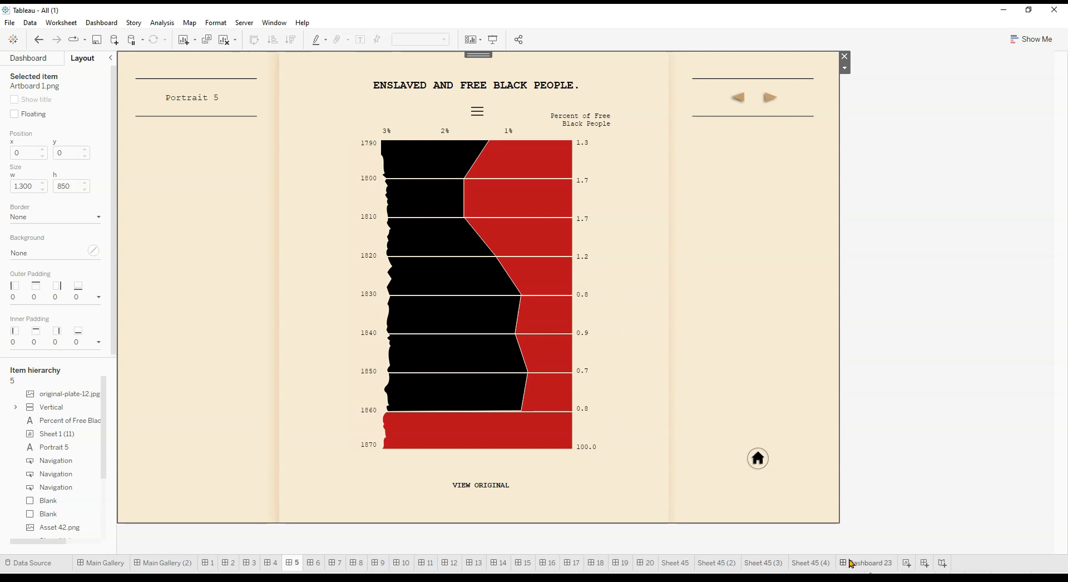
left_click(874, 565)
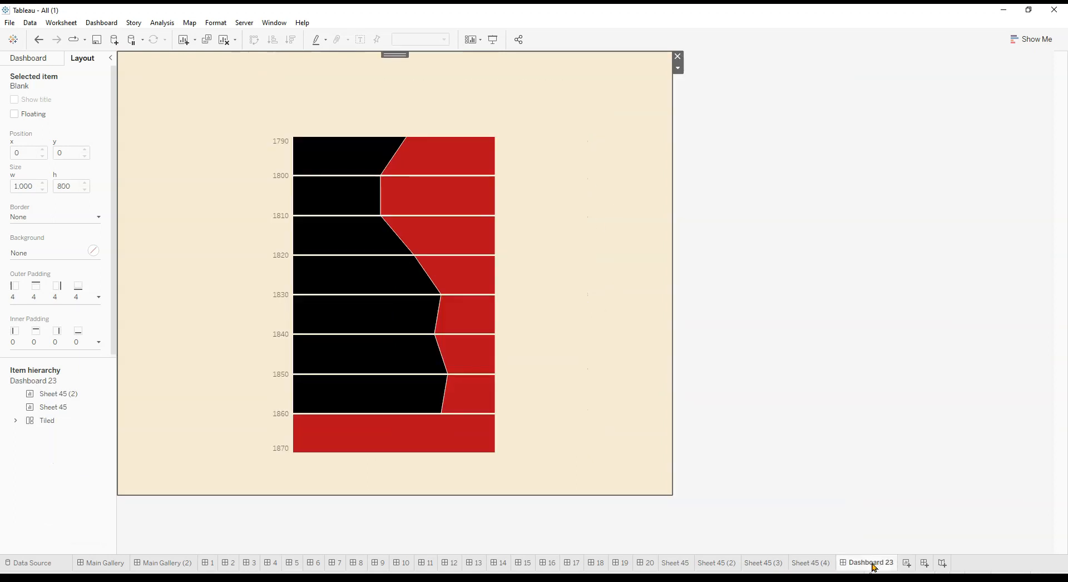
left_click(31, 61)
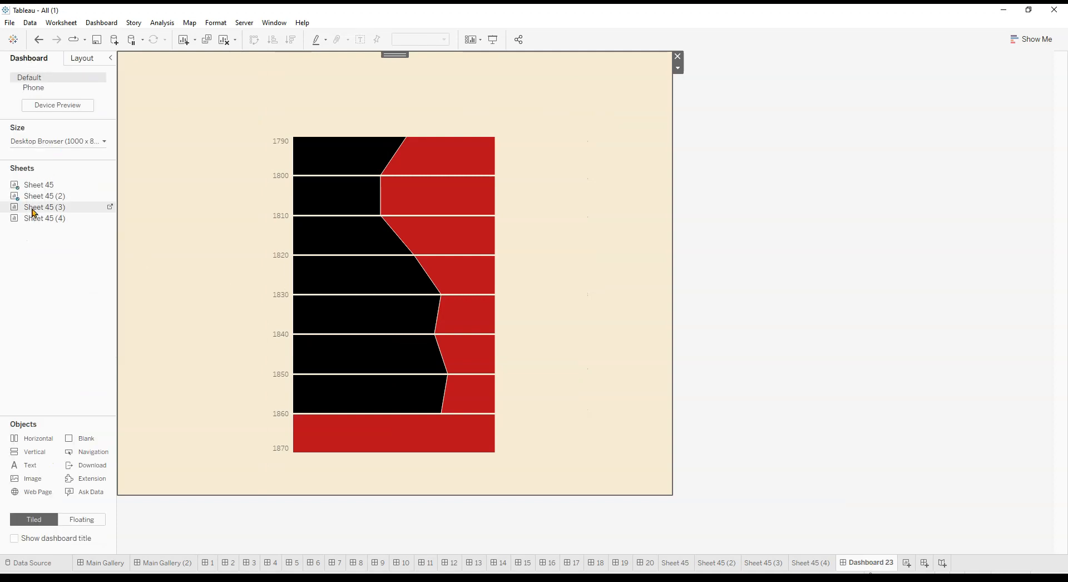
left_click_drag(33, 212, 150, 211)
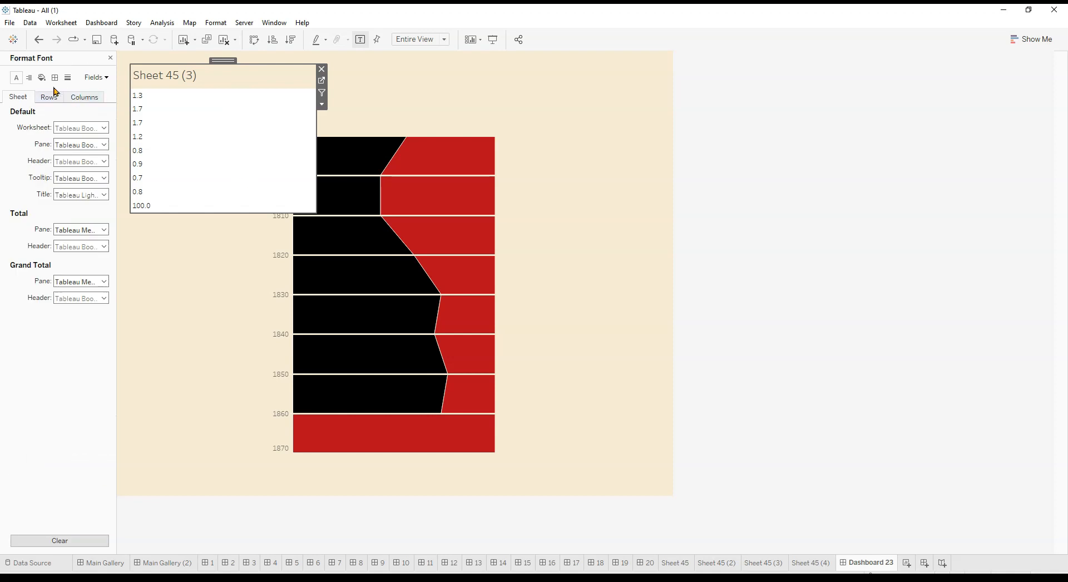
left_click(43, 79)
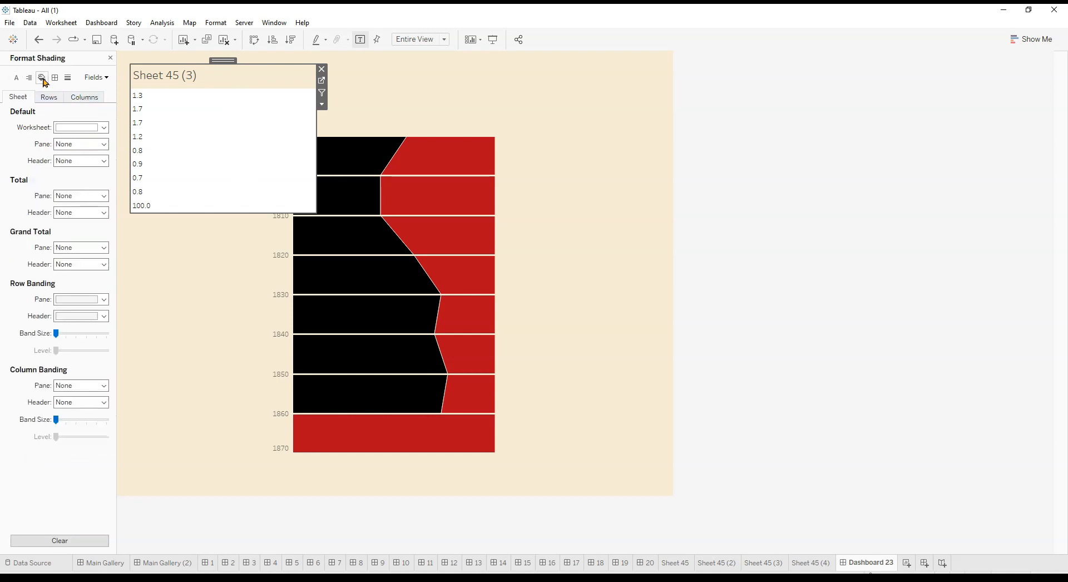
left_click(71, 132)
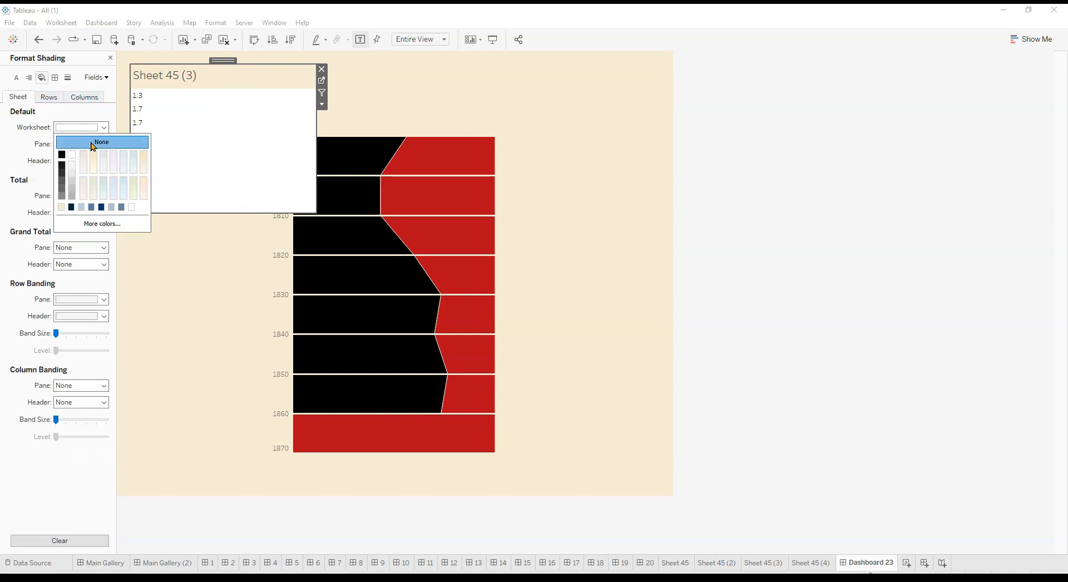
left_click(310, 116)
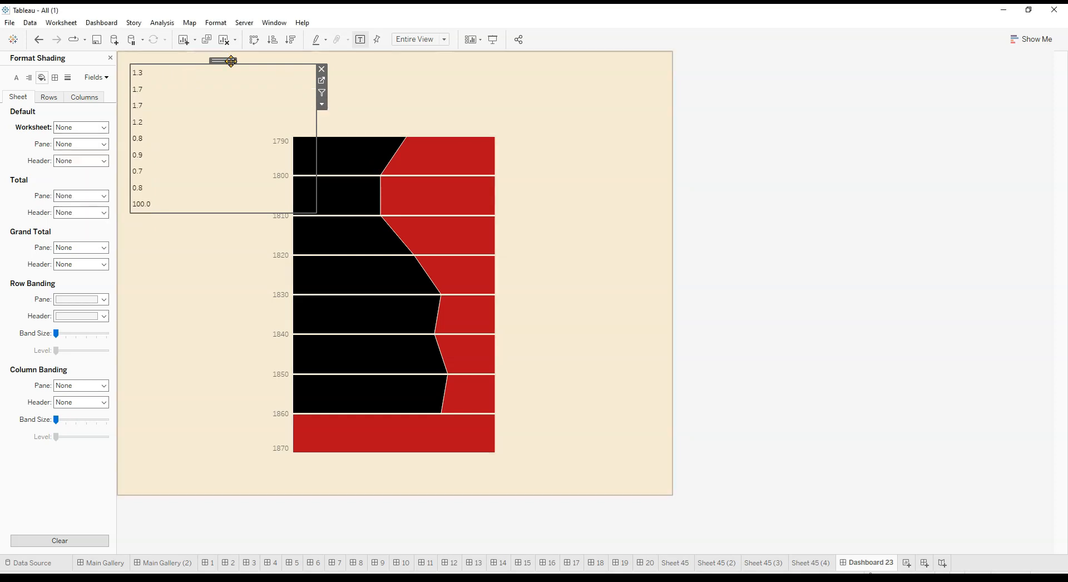
Move the percent-label Sheet 45 (3) against the area chart's right edge and set its y position to 153
left_click_drag(223, 60, 589, 138)
left_click(465, 143)
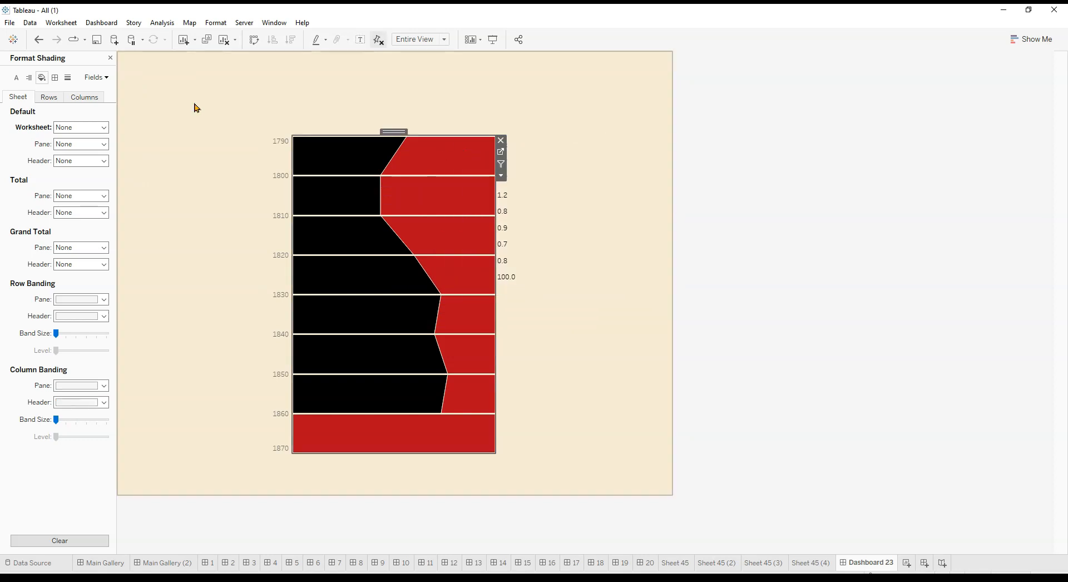
left_click(111, 58)
left_click(89, 60)
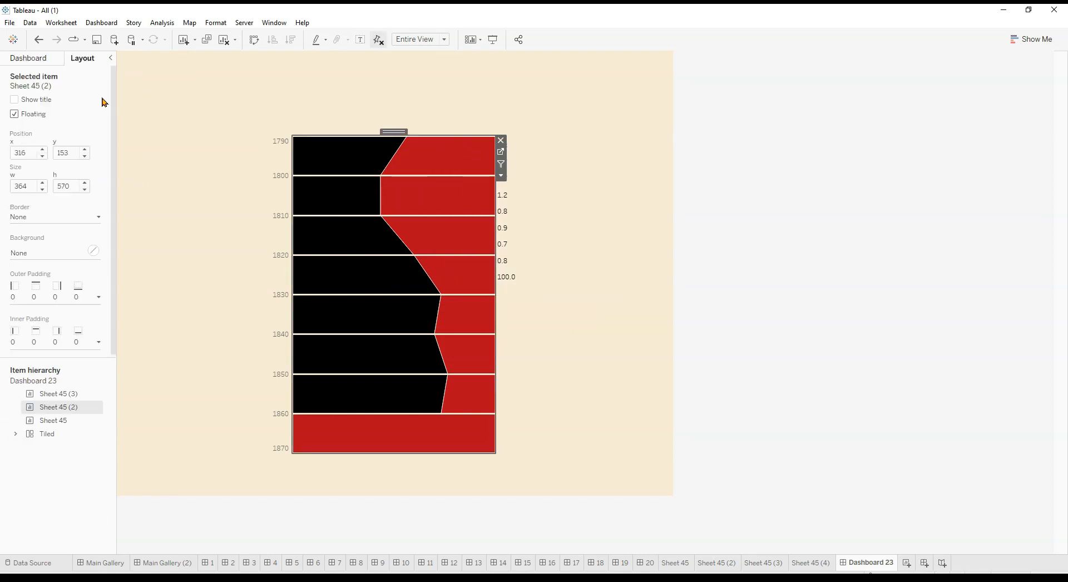
left_click(560, 182)
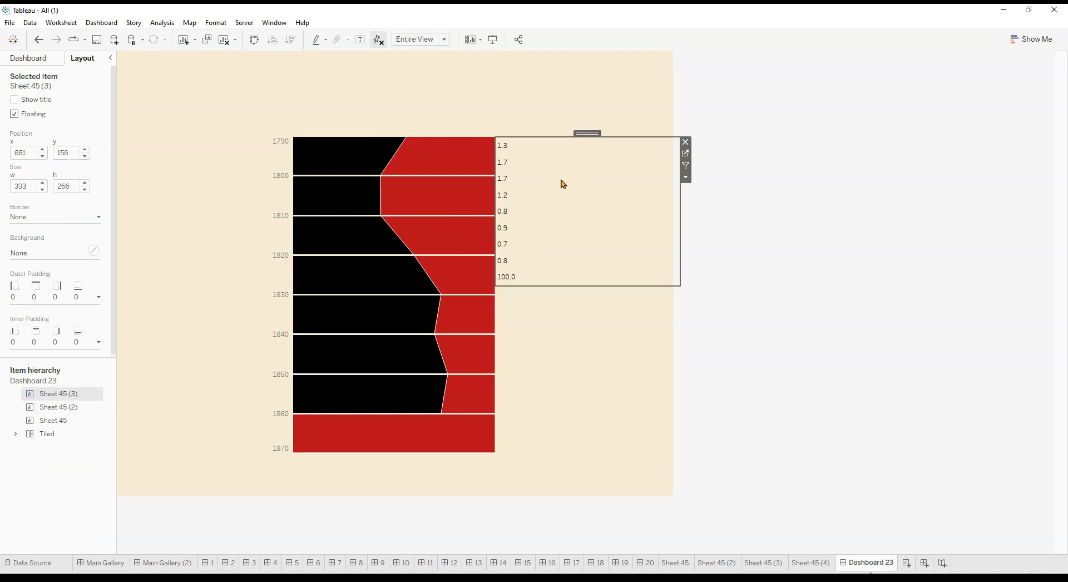
left_click(84, 156)
left_click(85, 156)
left_click(85, 156)
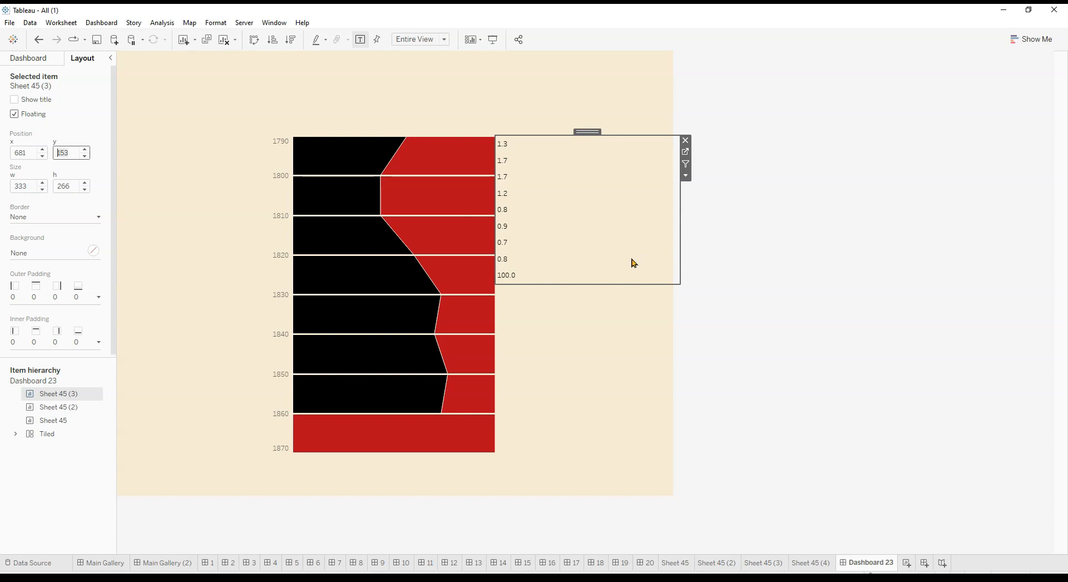
Resize Sheet 45 (3) to about 58 wide and 621 high from y 129, aligning its percent labels with the chart's decade lines
left_click_drag(578, 286, 571, 455)
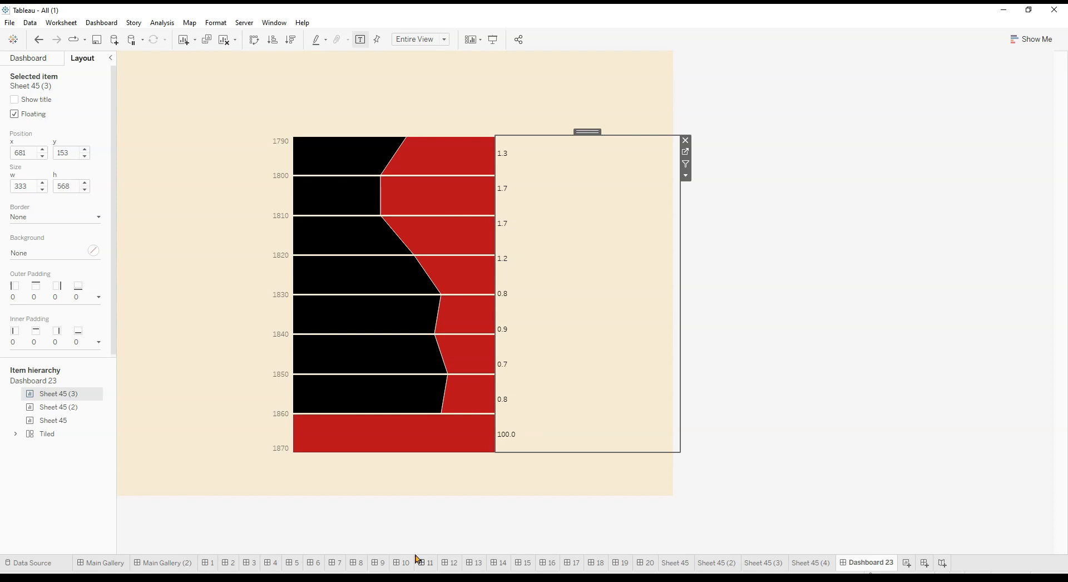
left_click(295, 563)
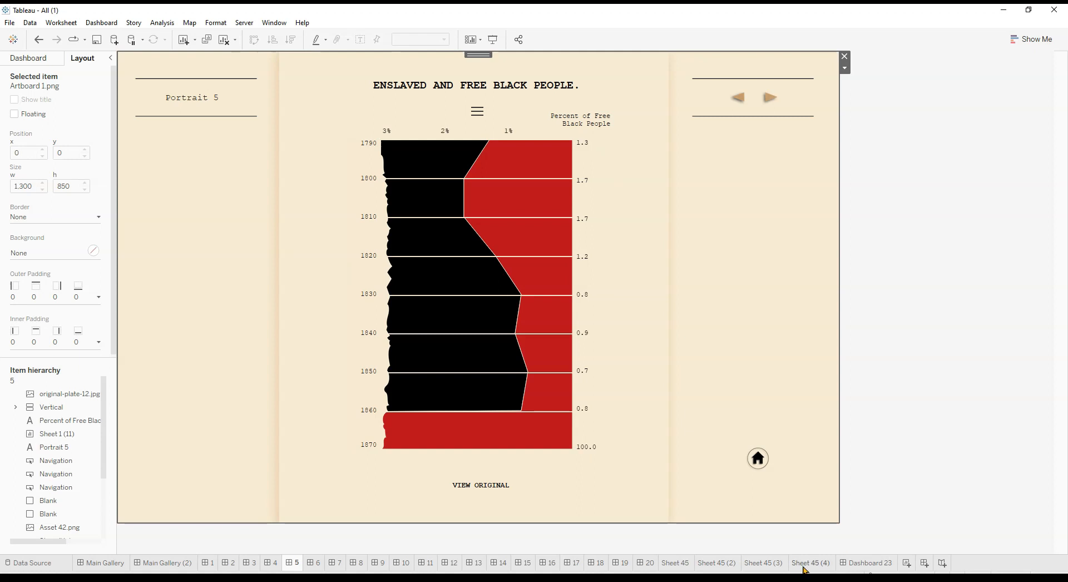
left_click(854, 563)
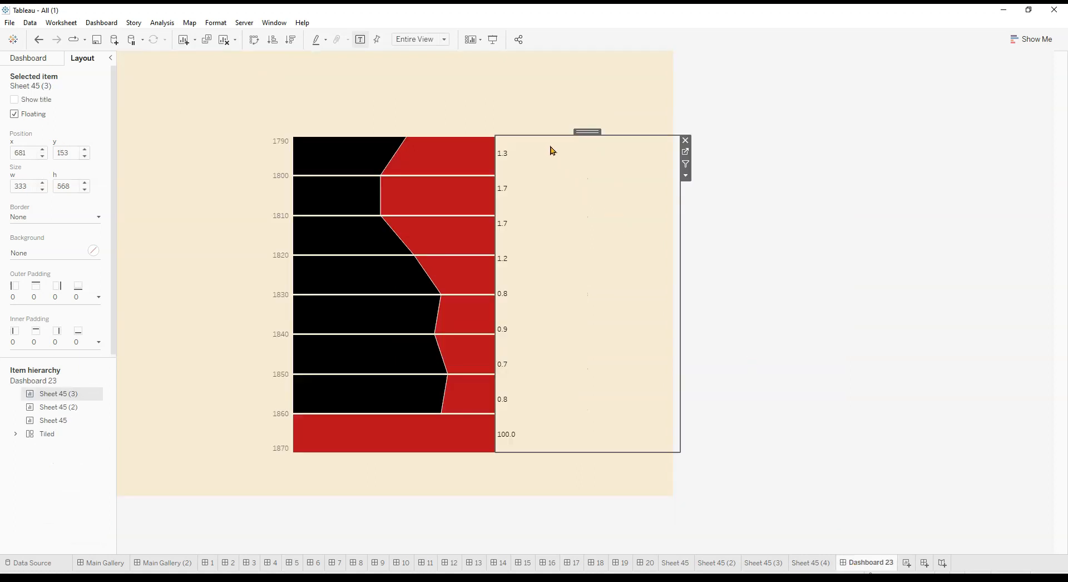
left_click_drag(542, 136, 542, 121)
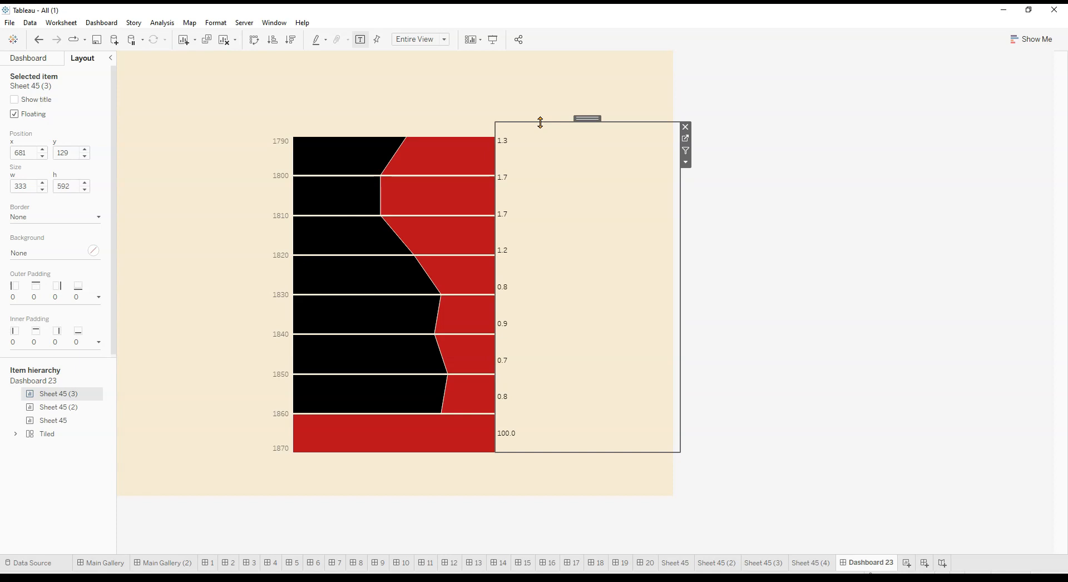
left_click_drag(516, 454, 516, 468)
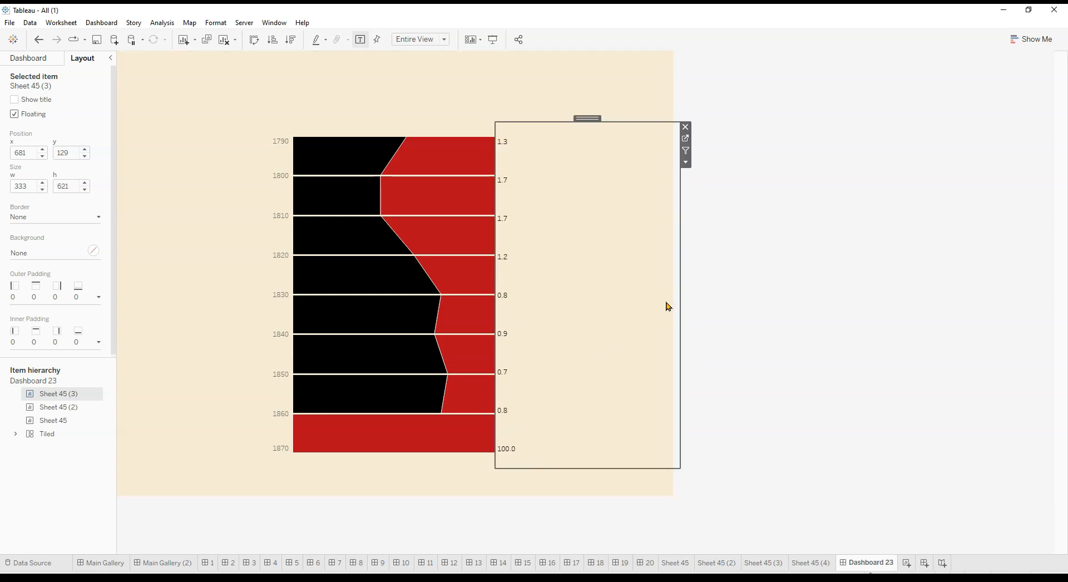
left_click_drag(681, 298, 528, 328)
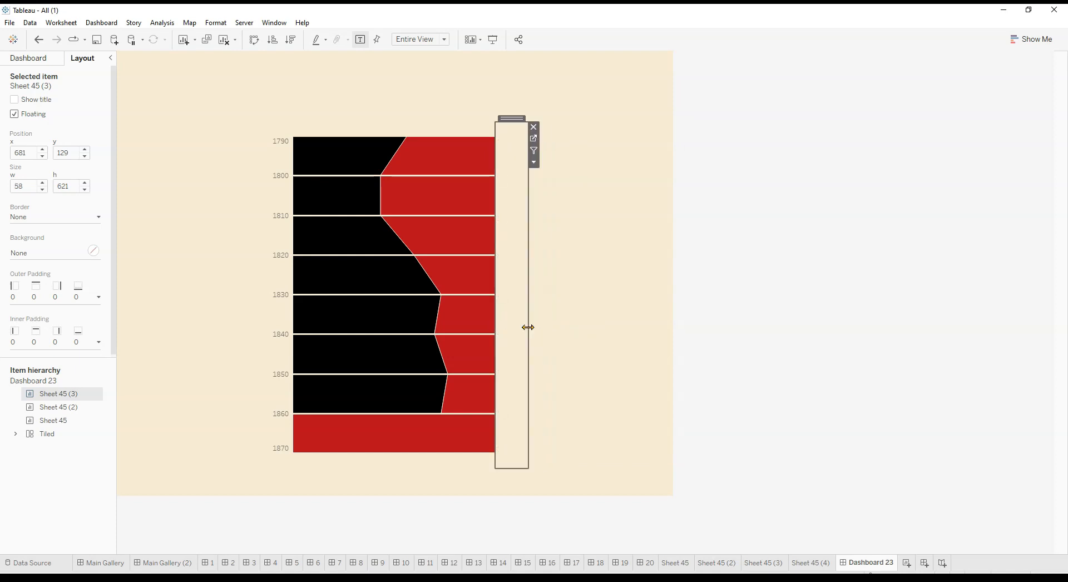
left_click(579, 320)
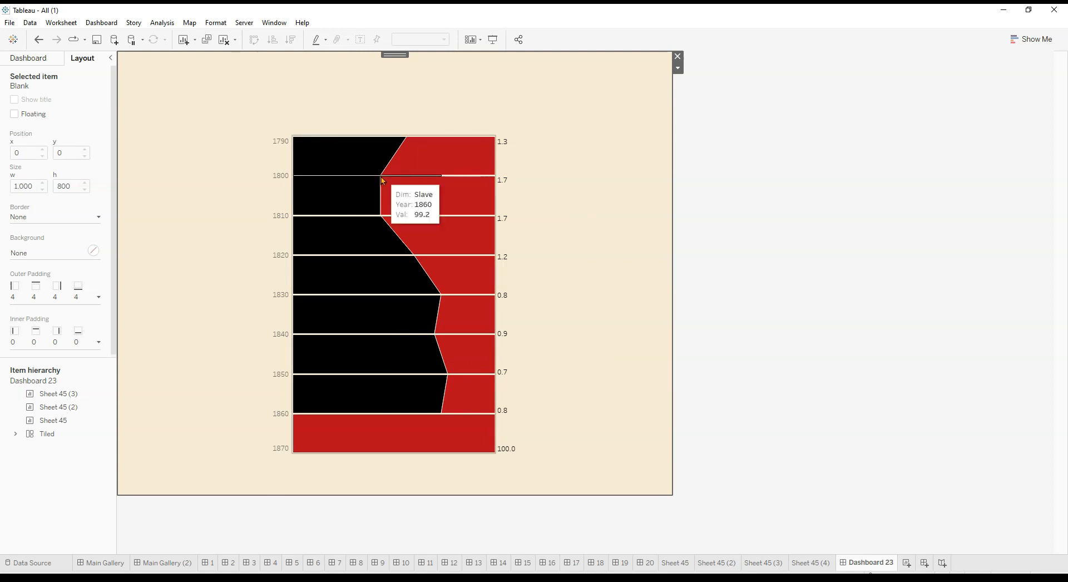
Add the percent-axis Sheet 45 (4) to Dashboard 23 as a floating object and hide its title
left_click(29, 59)
mouse_move(27, 220)
left_mouse_down()
mouse_move(65, 226)
mouse_move(135, 194)
left_mouse_up()
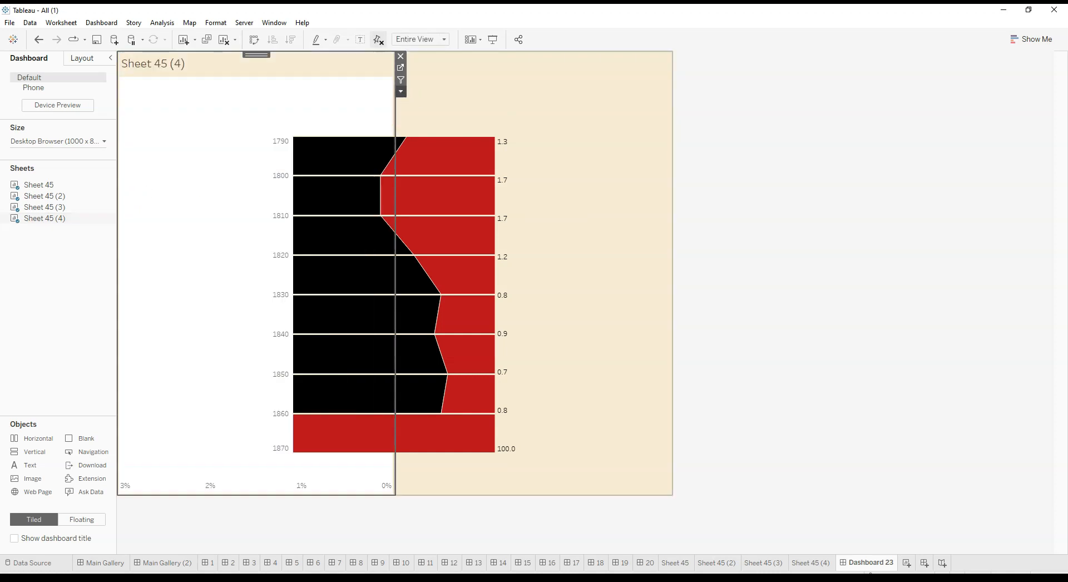
left_click(365, 217)
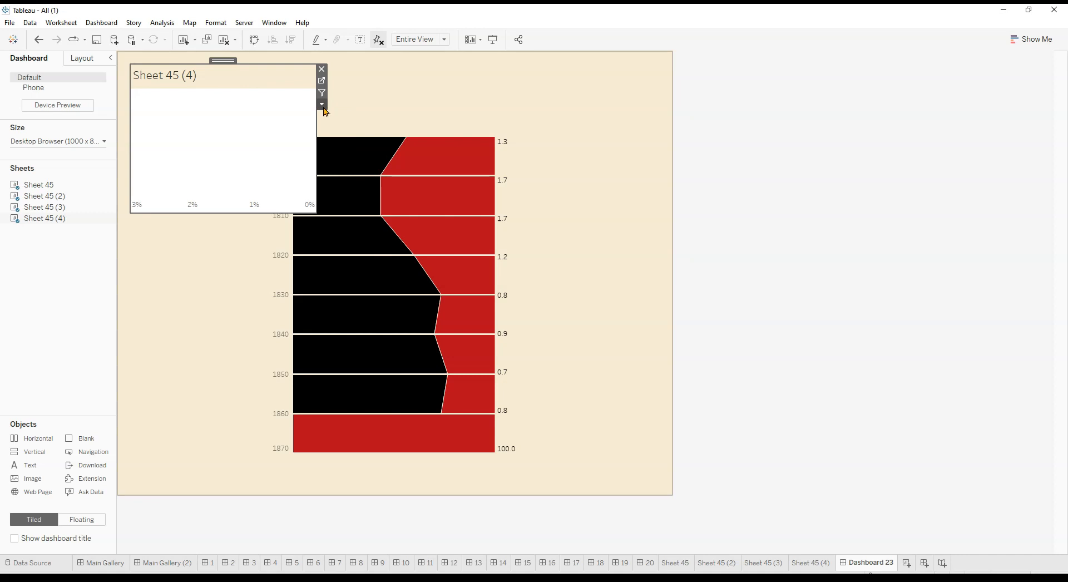
left_click(350, 166)
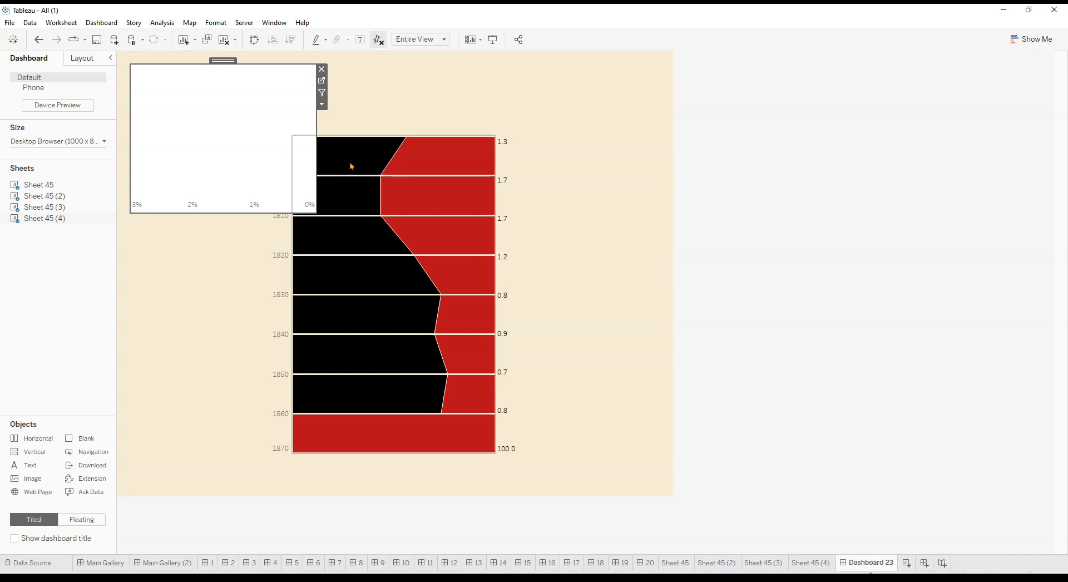
Set the worksheet shading of the percent-axis Sheet 45 (4) to None
right_click(213, 134)
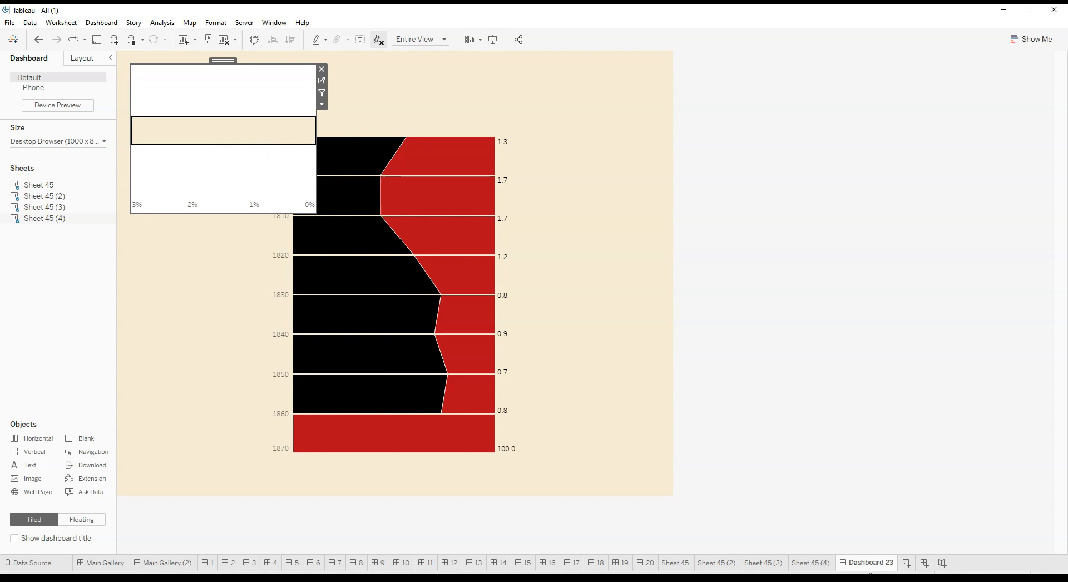
left_click(42, 78)
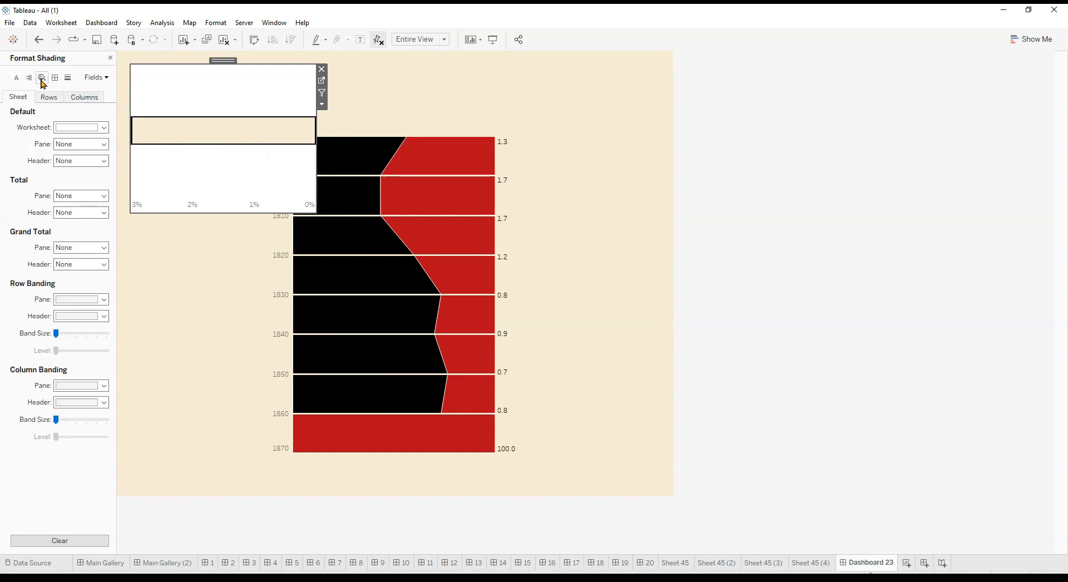
left_click(79, 129)
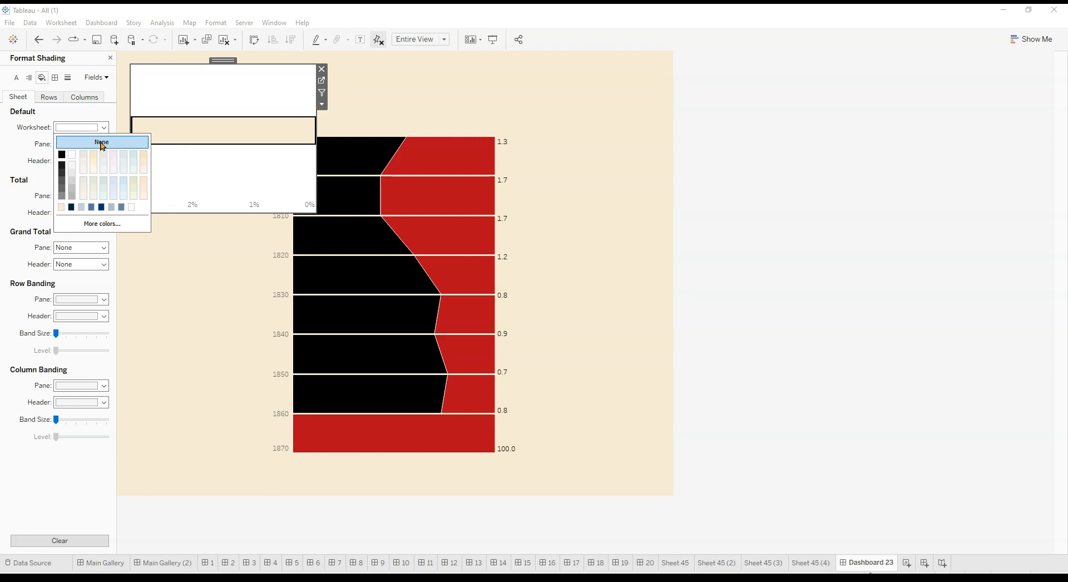
left_click(101, 143)
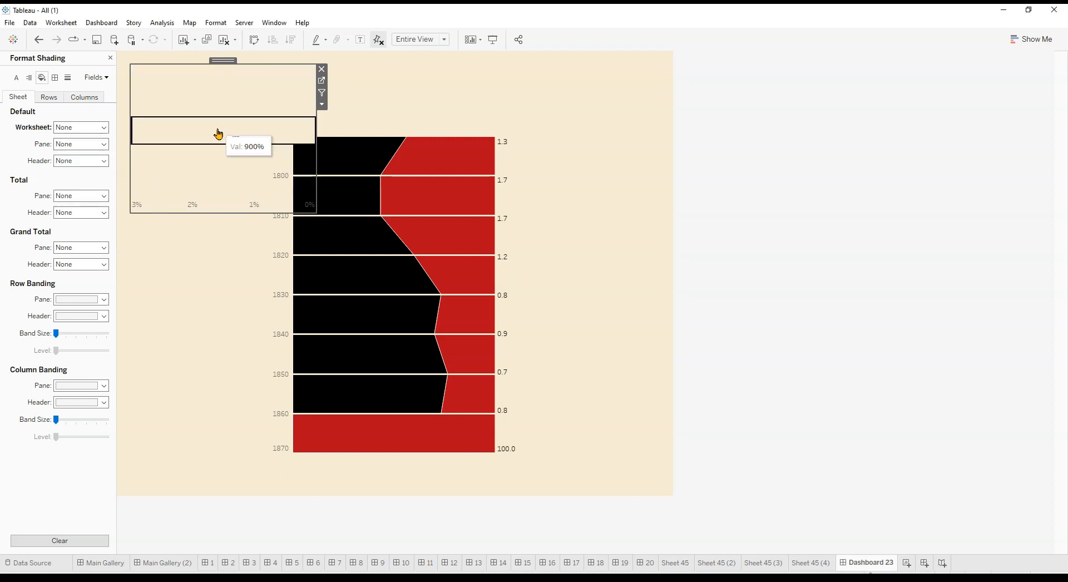
Position Sheet 45 (4) directly above the area chart, matching the chart's width and shortening it to a thin percent-axis strip
left_click_drag(228, 60, 390, 103)
left_click_drag(479, 156, 496, 159)
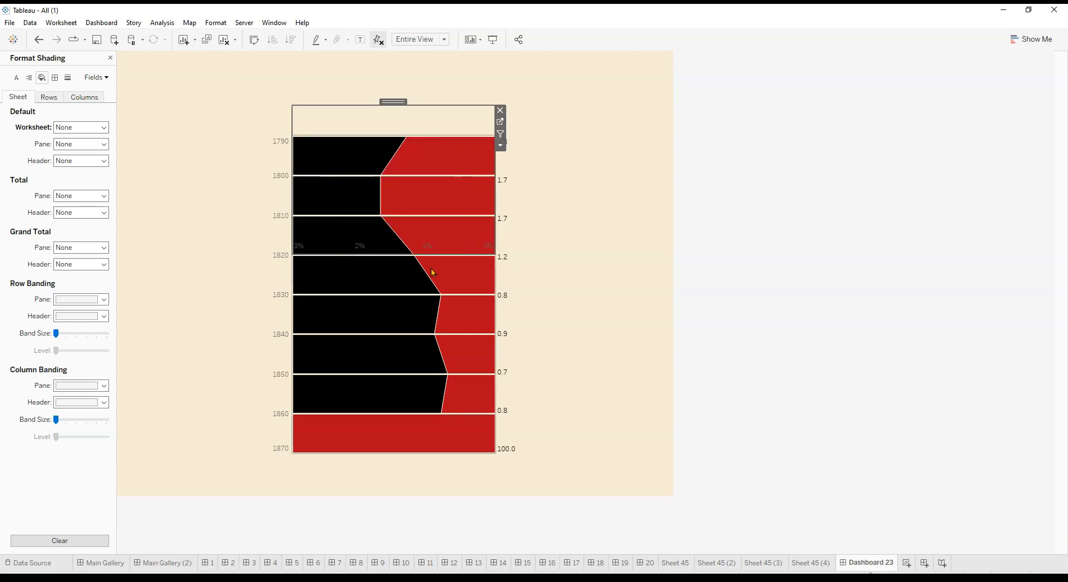
left_click(419, 253)
left_click_drag(418, 253, 408, 139)
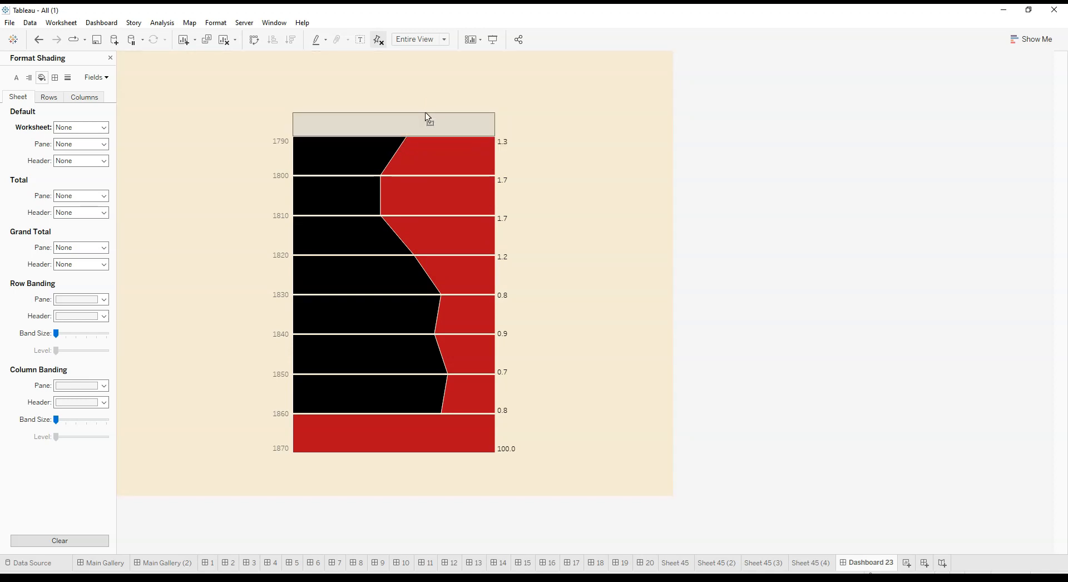
left_click(560, 150)
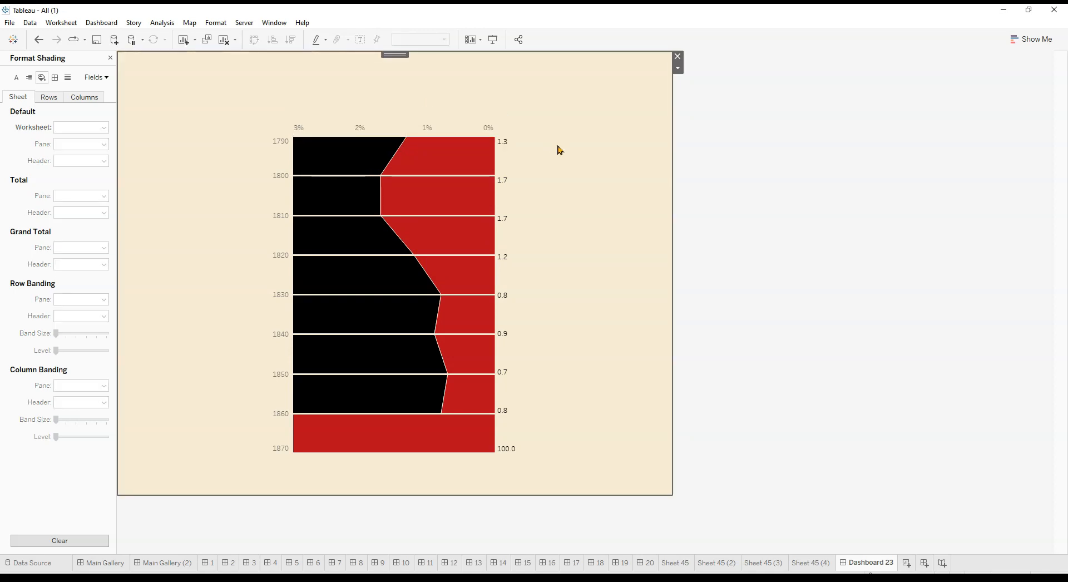
Compare Dashboard 23 with finished dashboard 5, and set the worksheet font of the divider-line Sheet 45 (2) to Courier New
left_click(293, 562)
mouse_move(517, 182)
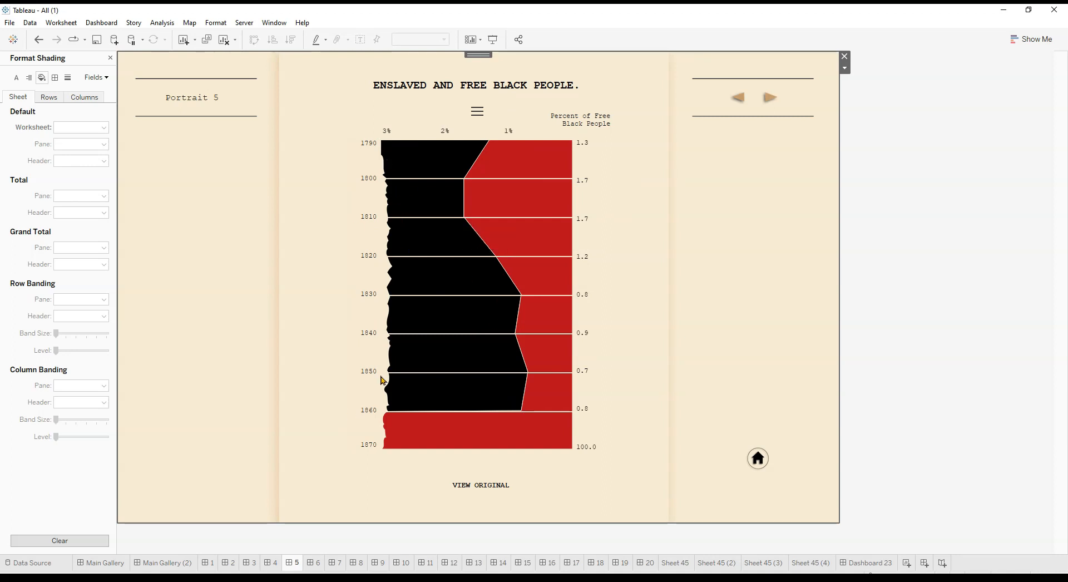
left_click(854, 563)
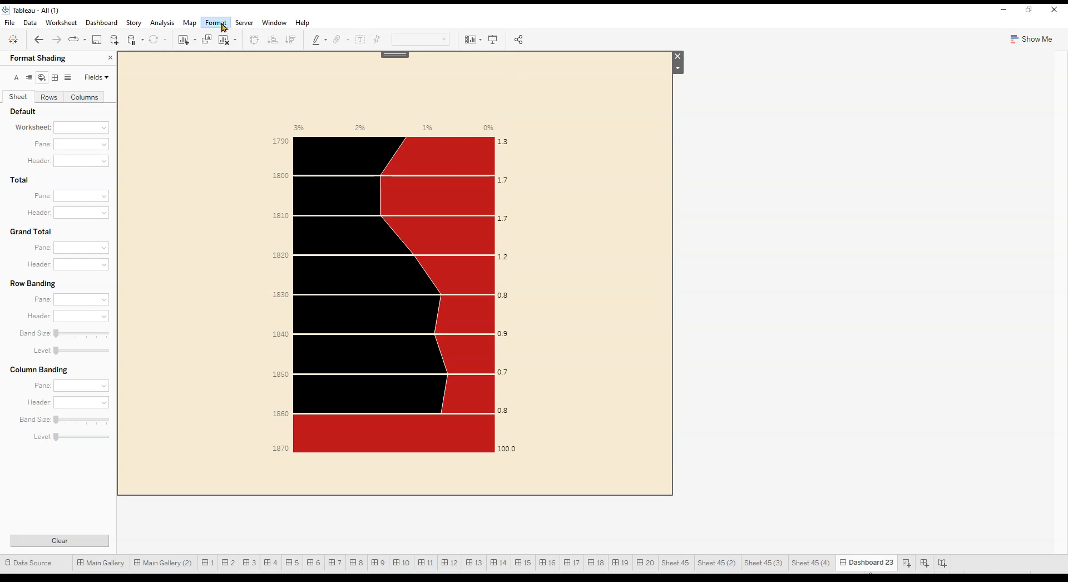
left_click(389, 162)
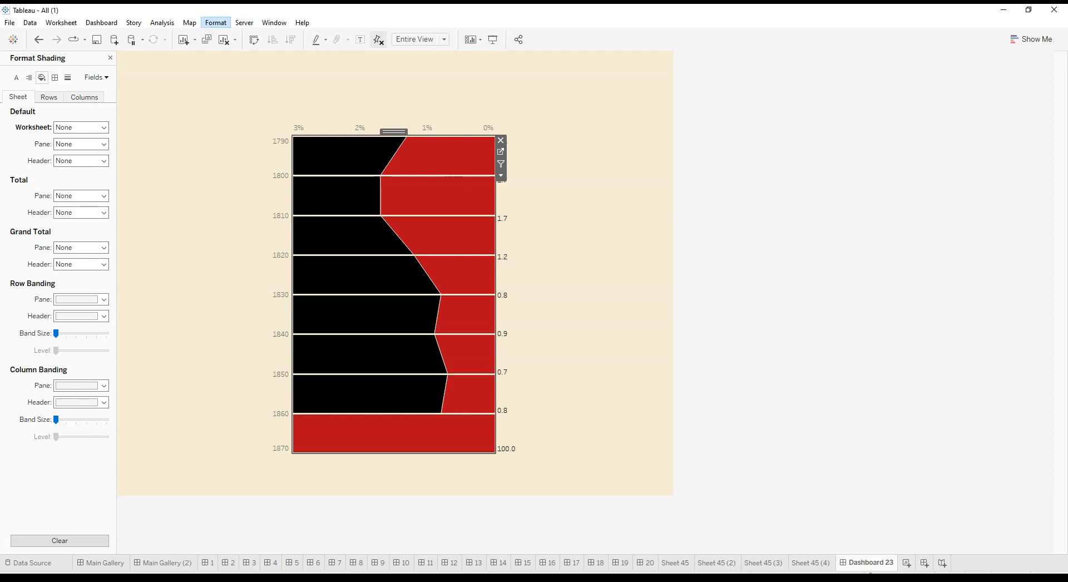
left_click(215, 22)
left_click(228, 79)
left_click(83, 127)
left_click(88, 143)
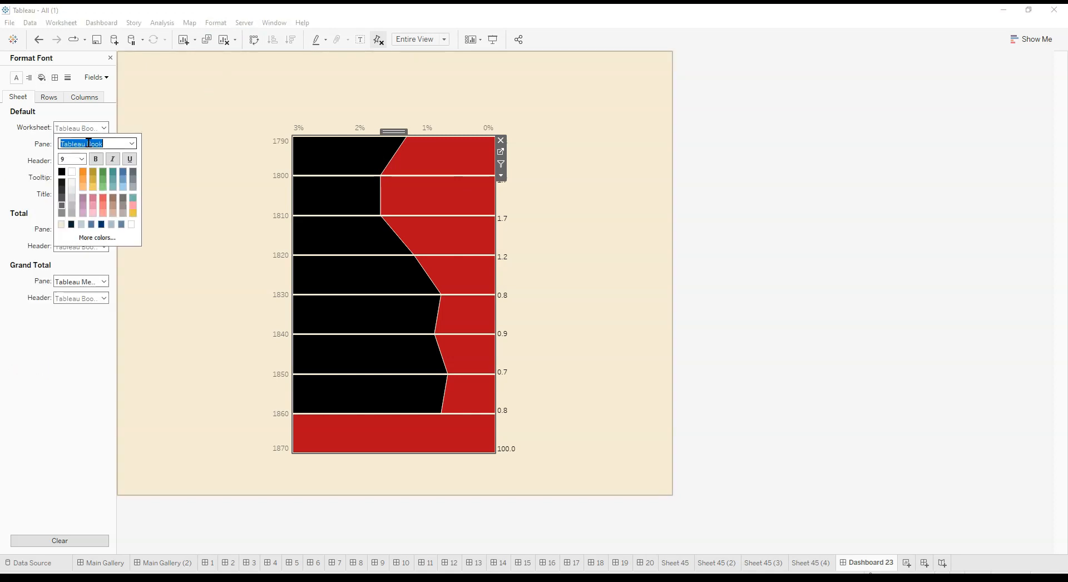
type("courier New")
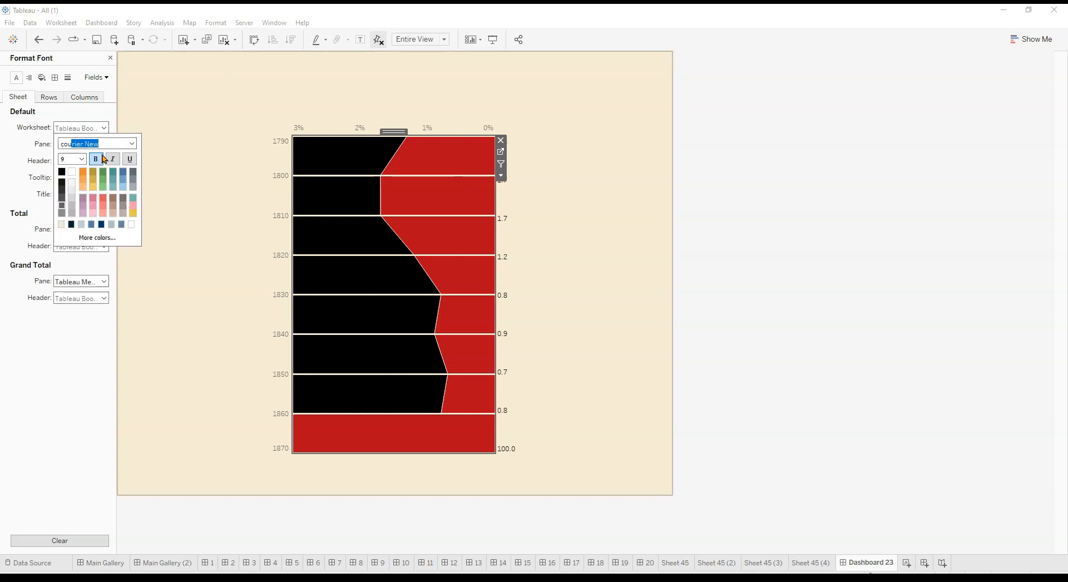
key("Return")
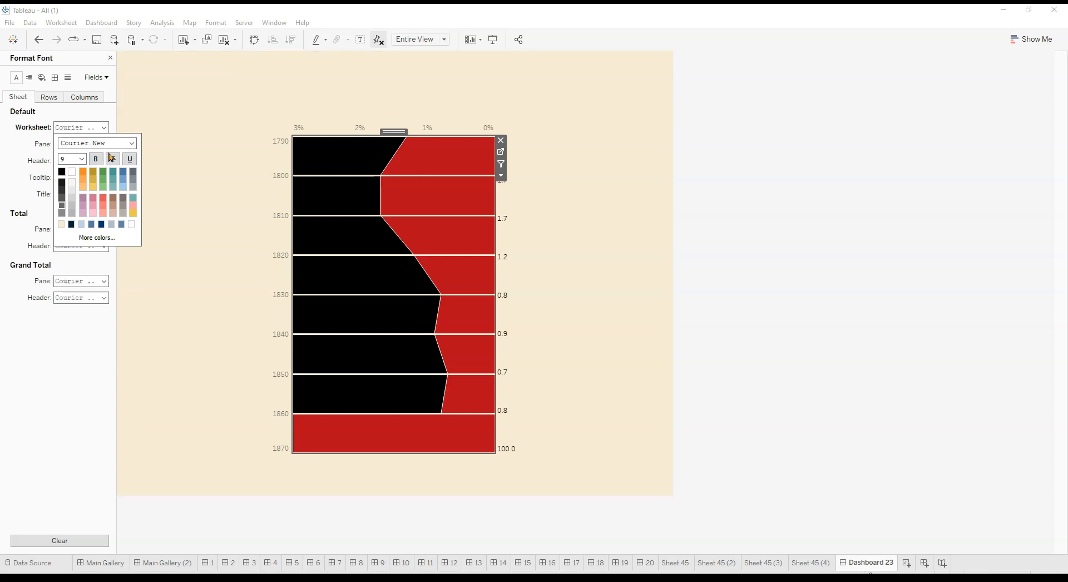
Set the worksheet font of the area chart Sheet 45, including its Year axis, to Courier New
left_click(282, 192)
left_click(83, 127)
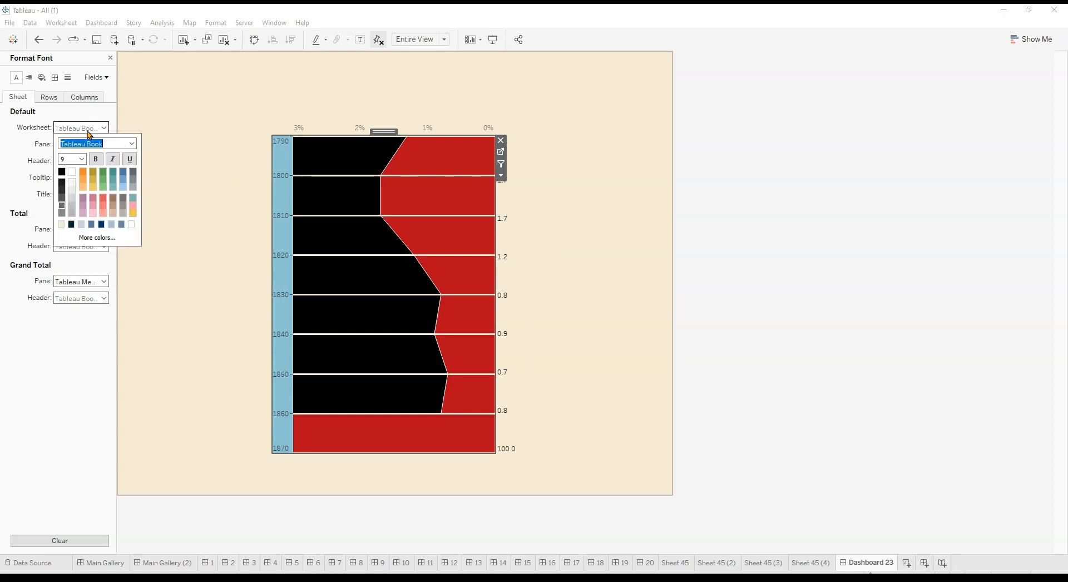
type("courier New")
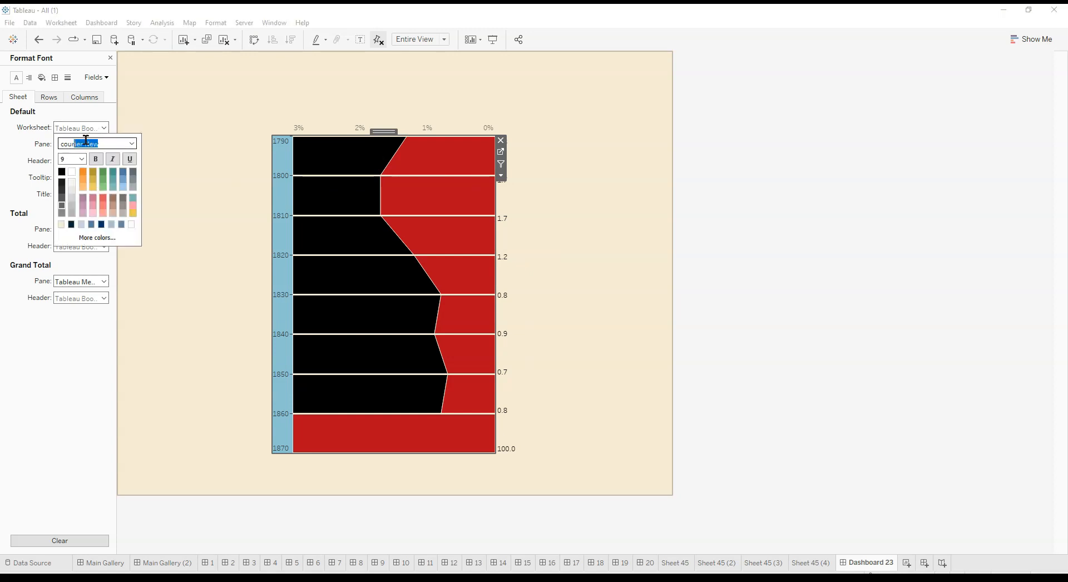
key("Return")
left_click(352, 154)
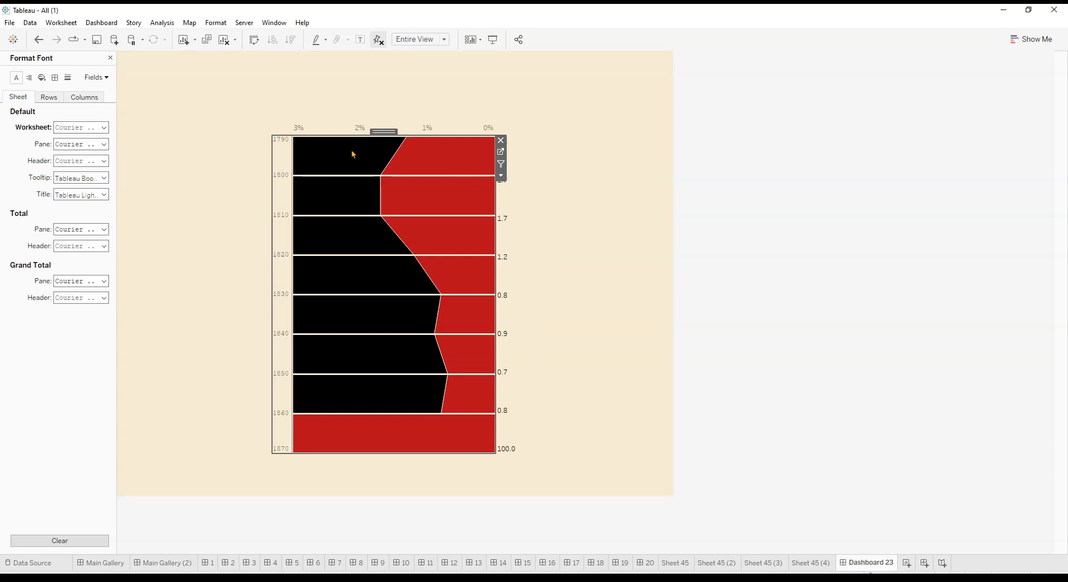
Set the worksheet font of the percent-axis Sheet 45 (4) above the chart to Courier New
left_click(331, 132)
left_click(73, 130)
type("courier New")
key("Return")
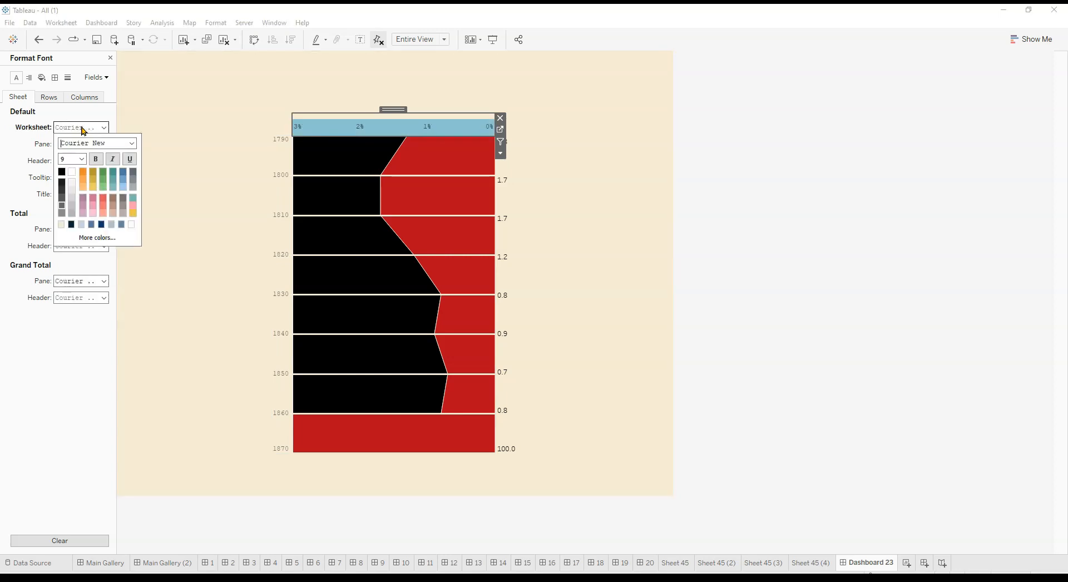
Set the worksheet font of the percent-label Sheet 45 (3) beside the chart to Courier New
left_click(409, 184)
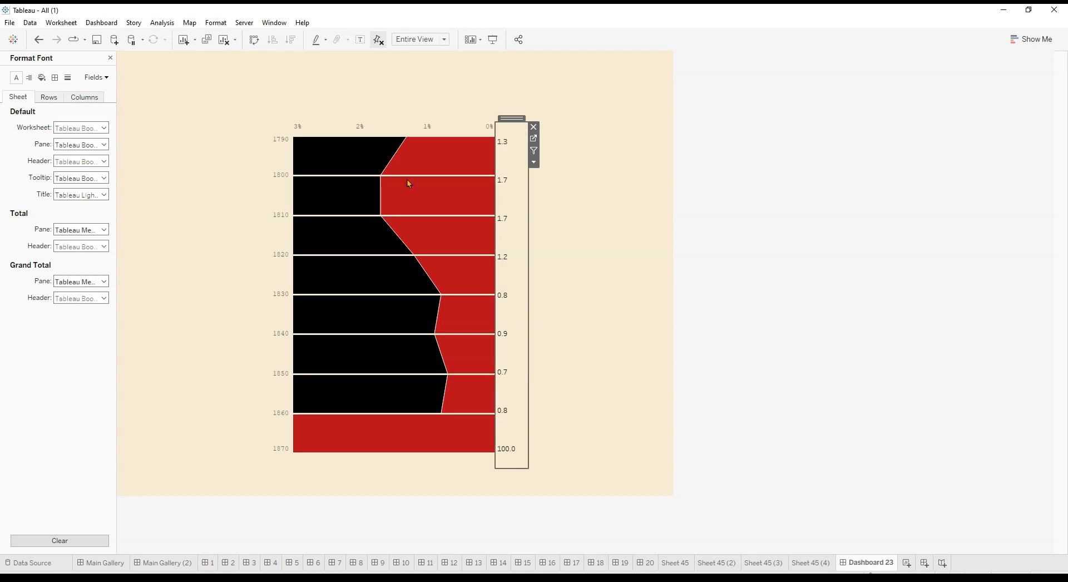
left_click(87, 128)
type("cou")
key("Return")
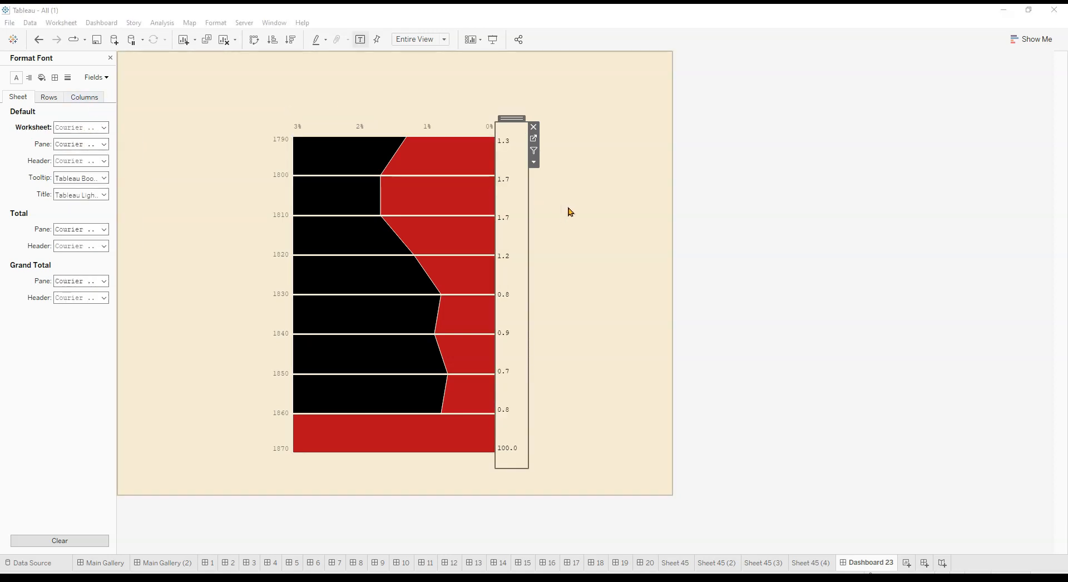
left_click(570, 209)
Set the worksheet font colour to black on the percent-axis, area-chart and percent-label sheets
left_click(359, 129)
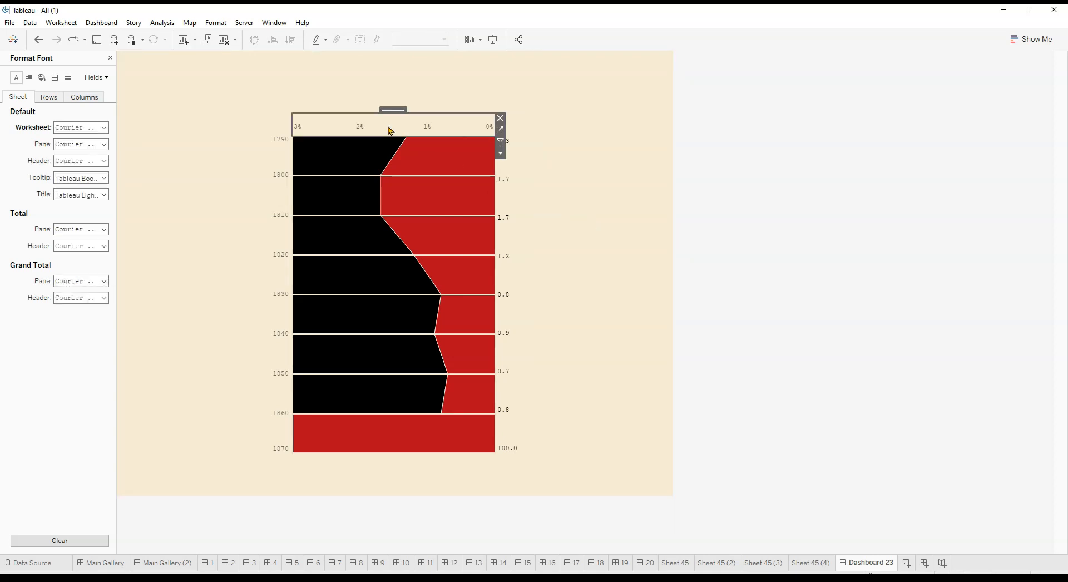
left_click(359, 129)
left_click(77, 129)
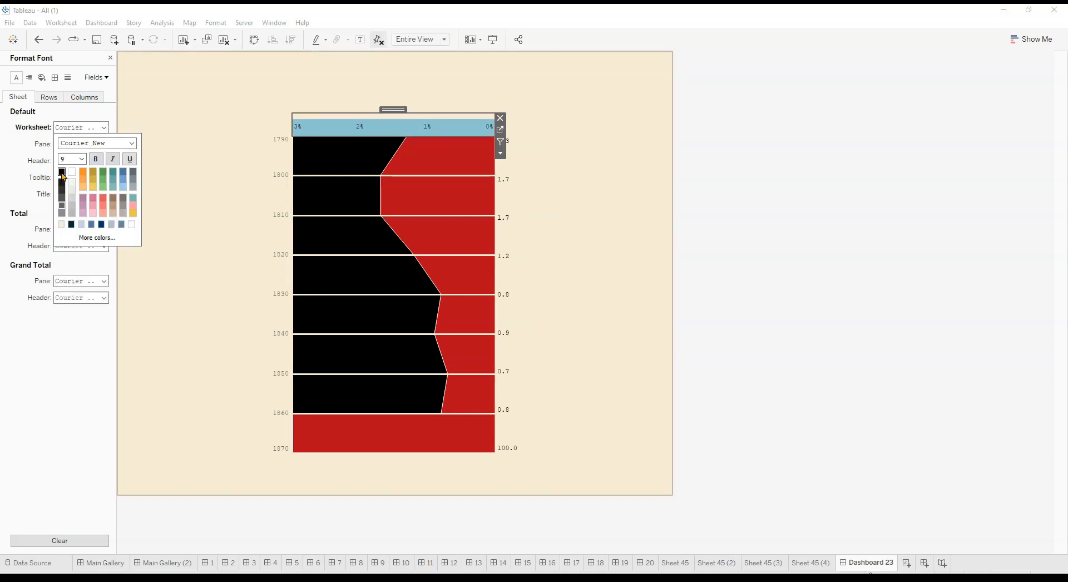
left_click(281, 192)
left_click(78, 127)
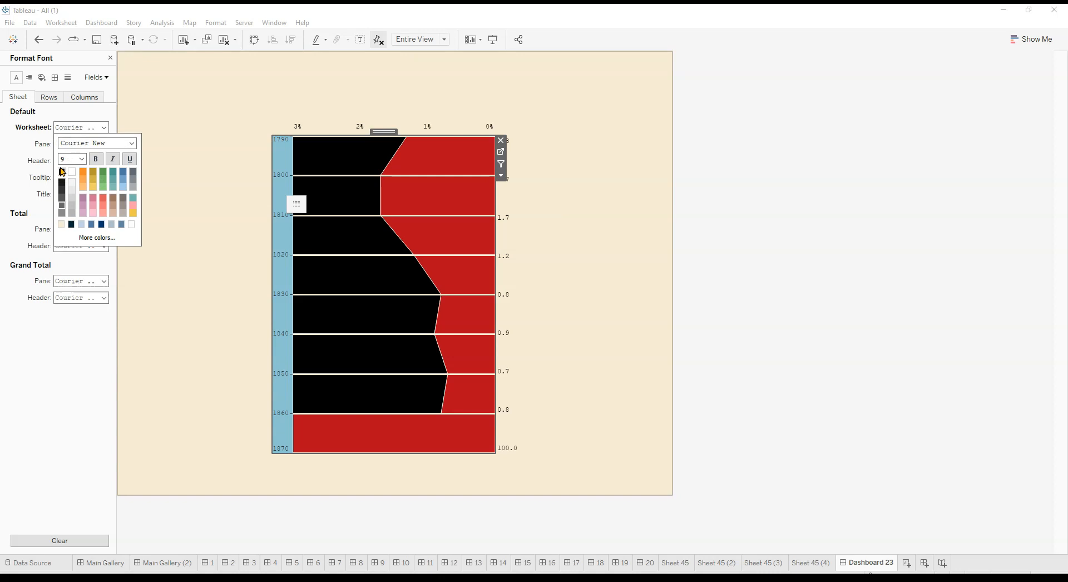
left_click(506, 230)
left_click(78, 128)
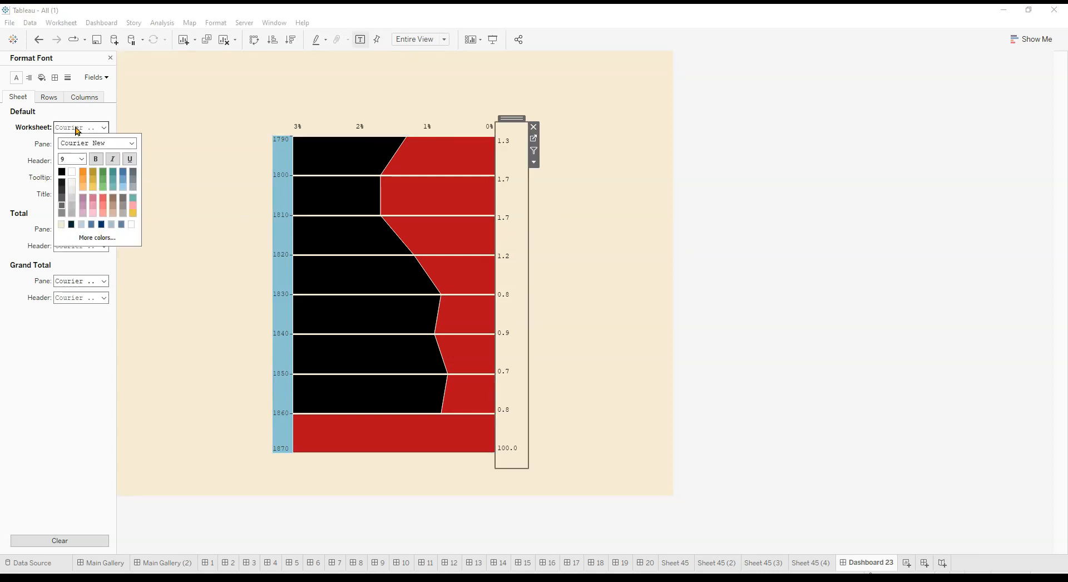
left_click(281, 172)
left_click(562, 196)
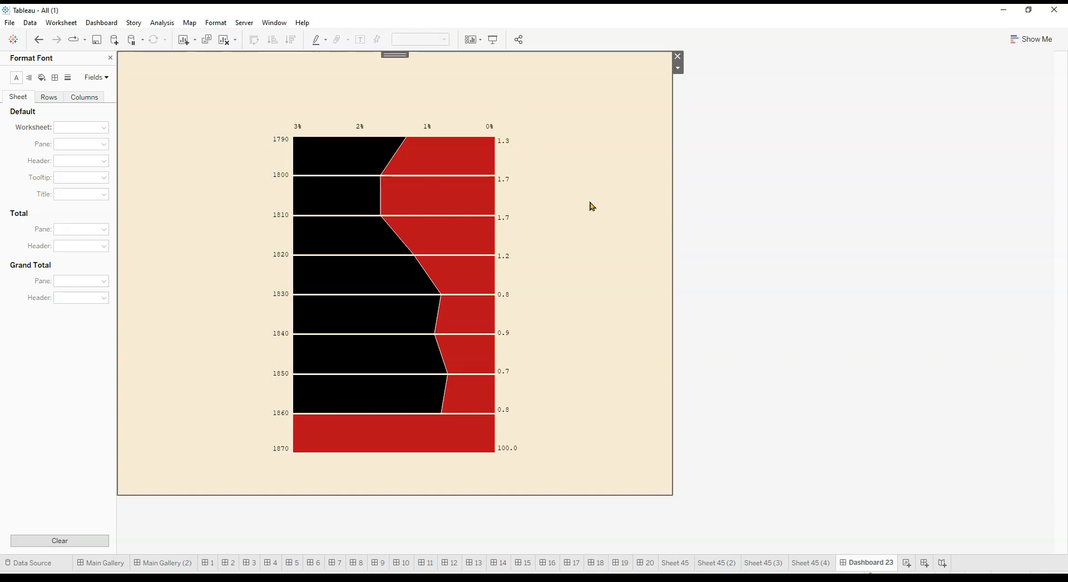
Check dashboard 5's caption and add a text object reading "Percent of Free Black People" in near-black Courier New to Dashboard 23
left_click(289, 564)
left_click(583, 124)
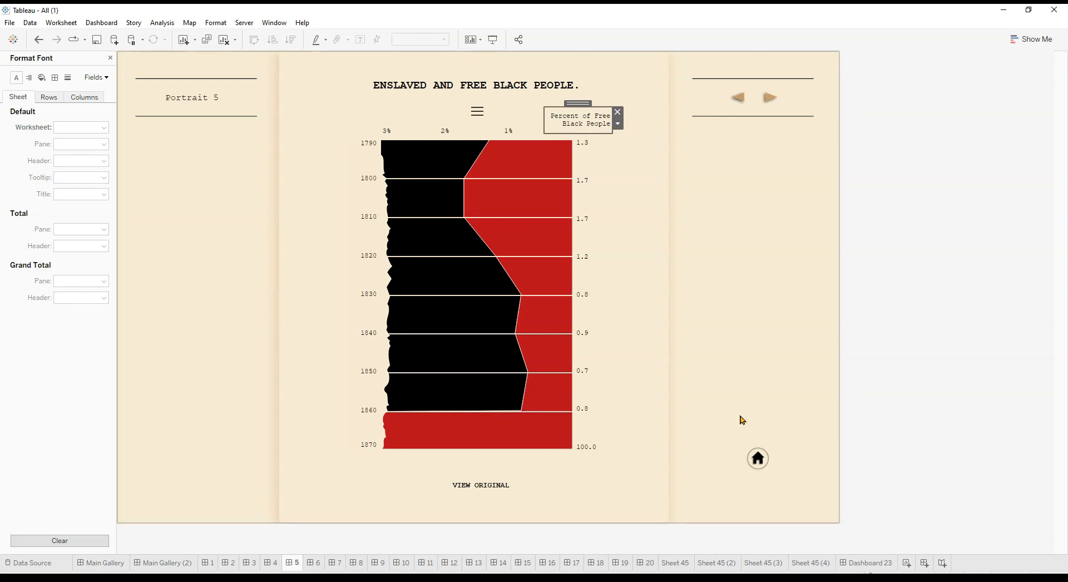
left_click(864, 563)
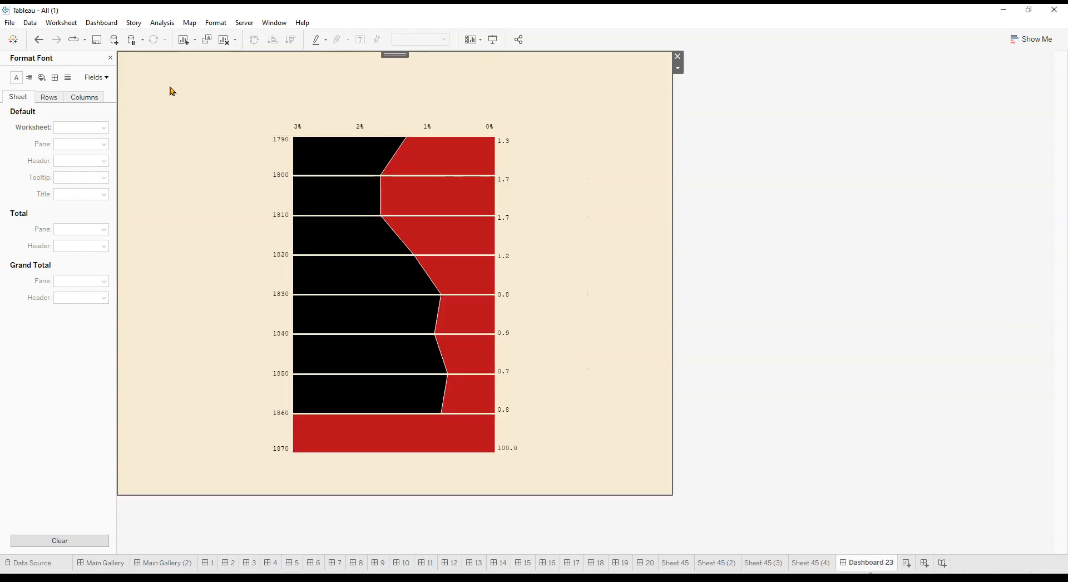
left_click_drag(30, 469, 128, 302)
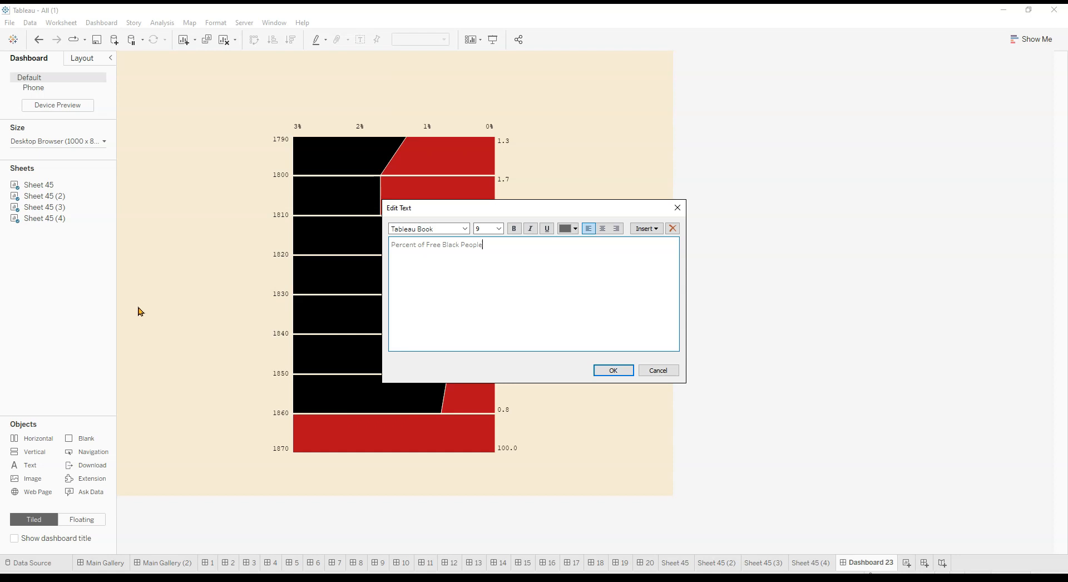
key("ctrl+a")
left_click_drag(391, 228, 426, 229)
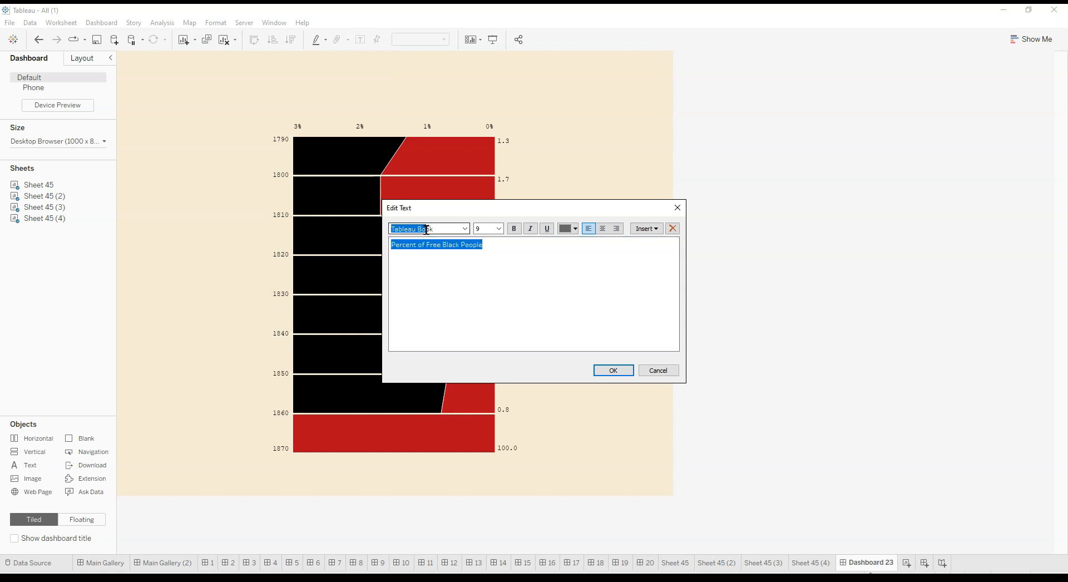
type("courier New")
key("Return")
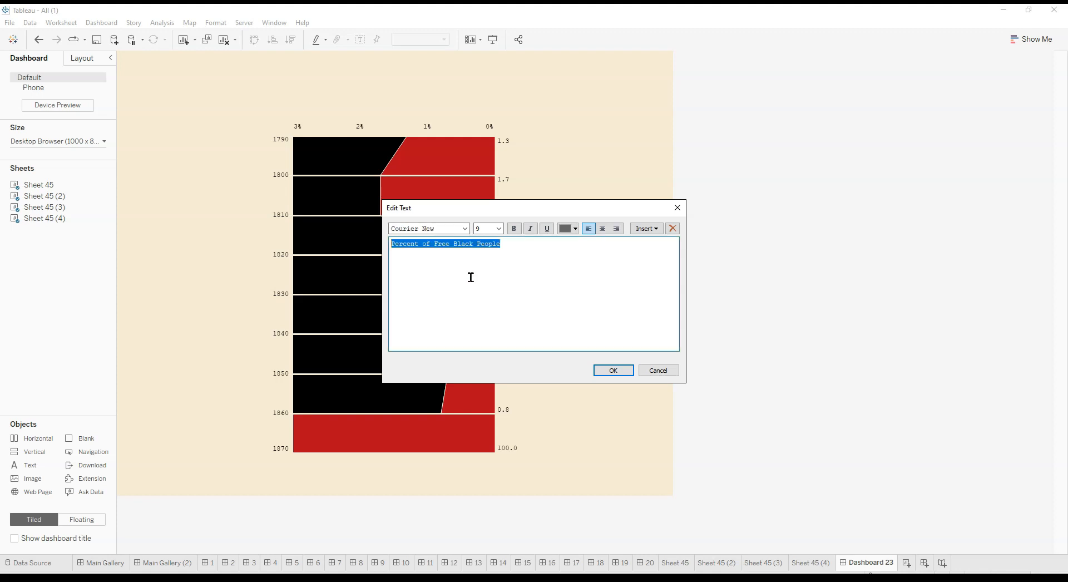
left_click(571, 233)
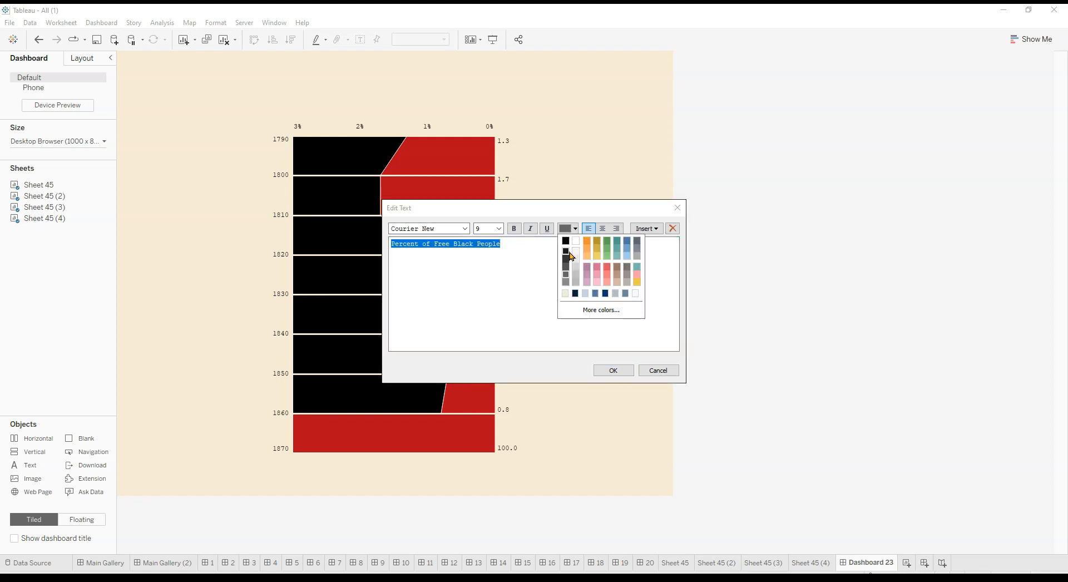
left_click(568, 251)
left_click(614, 372)
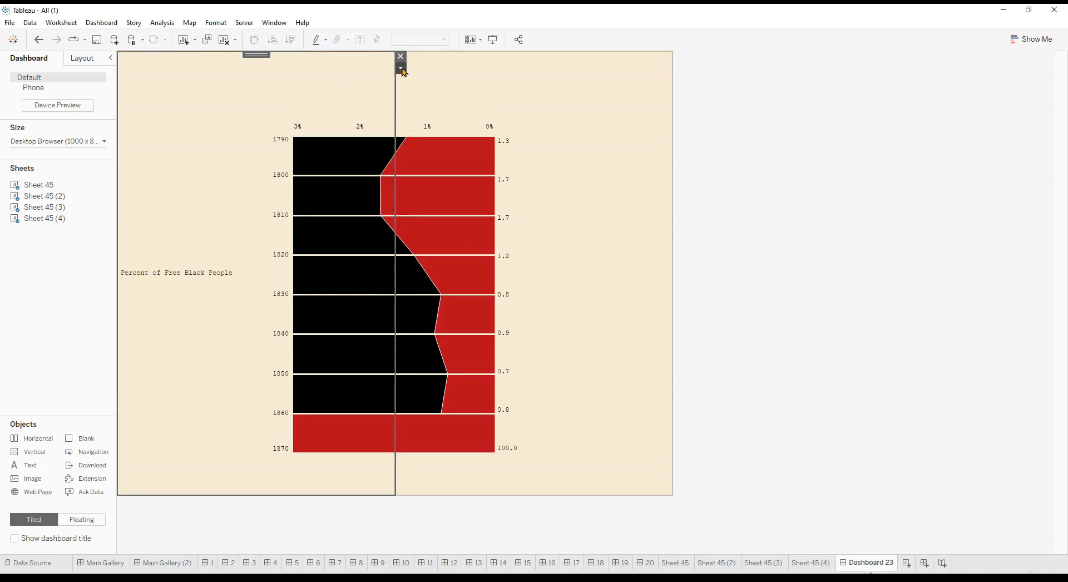
Float the caption above the 0% end of the axis, sized to wrap onto two lines, and right-align its text
left_click_drag(256, 54, 462, 99)
left_click_drag(392, 105, 446, 109)
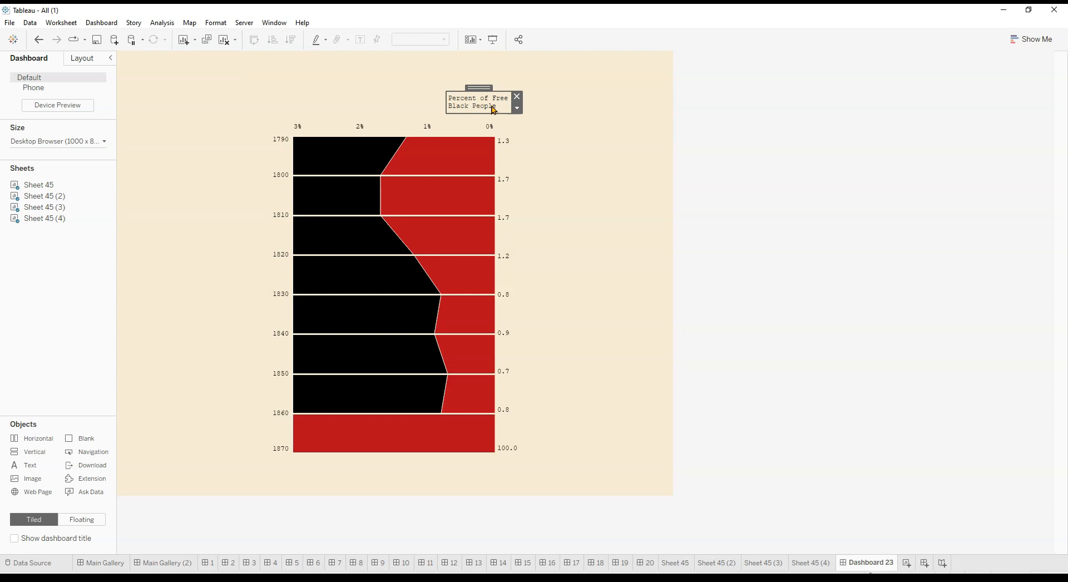
double_click(492, 107)
key("ctrl+a")
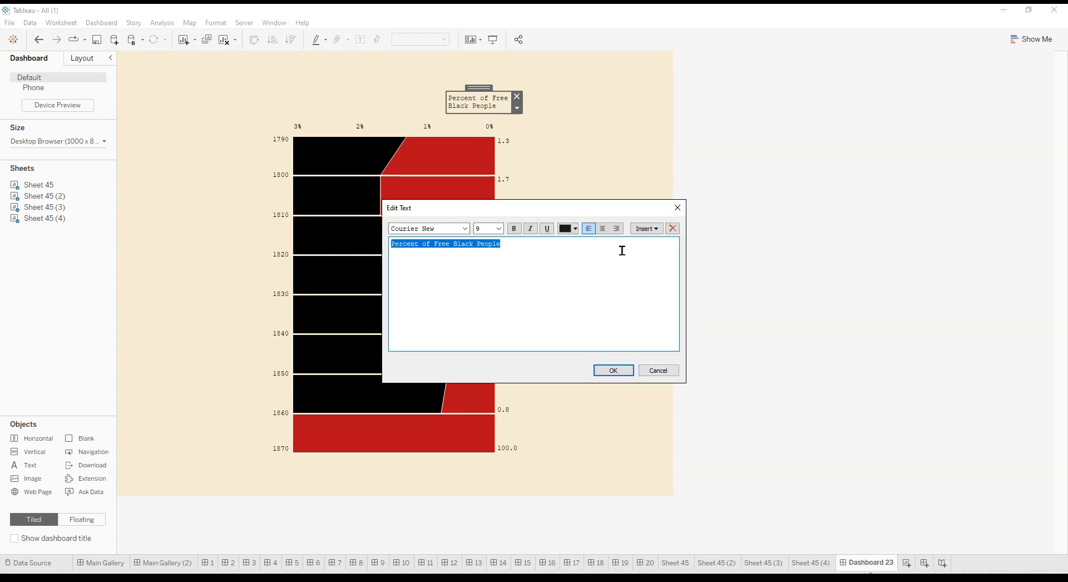
left_click(617, 228)
left_click(621, 372)
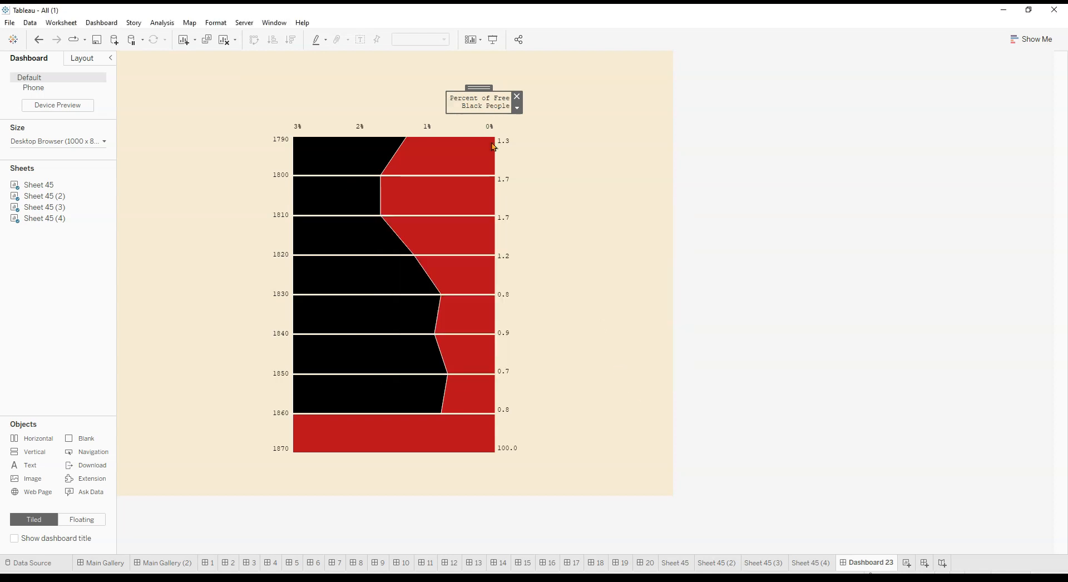
Nudge the floating caption slightly closer to the percent axis and the percent labels
left_click(593, 135)
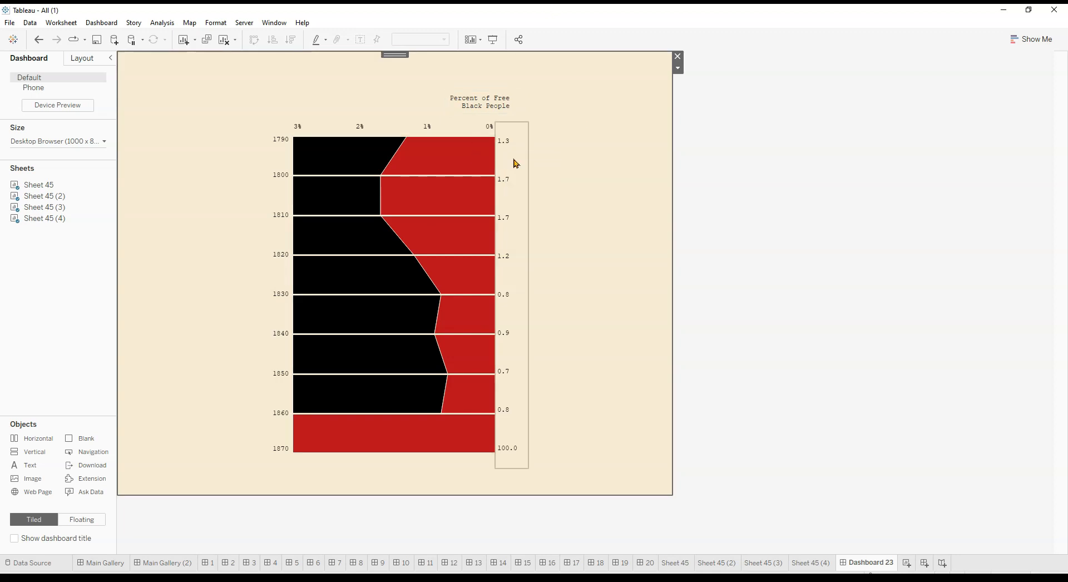
left_click(487, 104)
left_click_drag(479, 88, 482, 93)
left_click(575, 213)
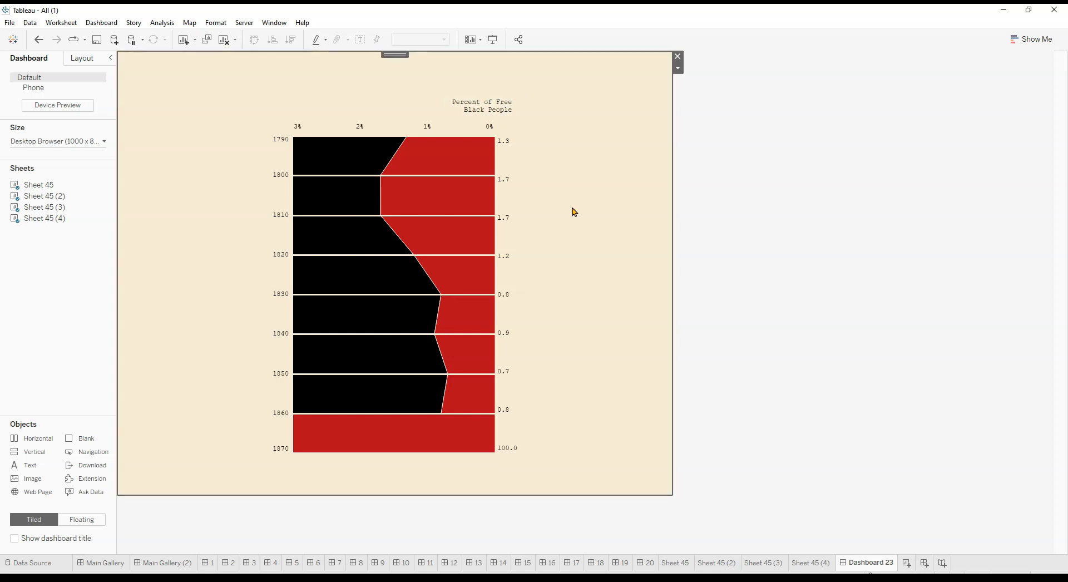
Duplicate the caption above the chart and stretch the copy to about the chart's width as a title box
left_click(476, 106)
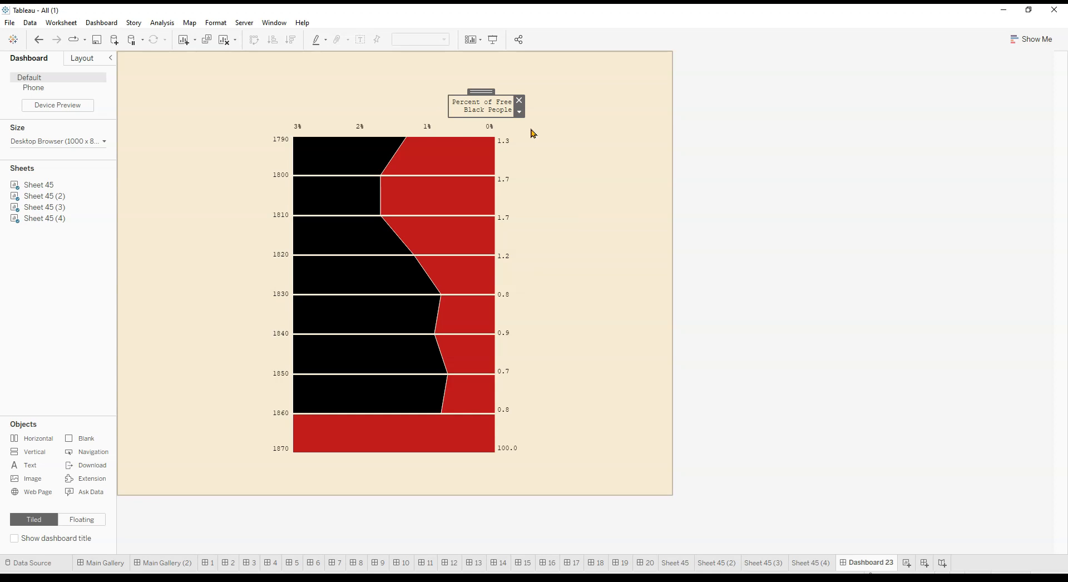
left_click_drag(481, 91, 323, 78)
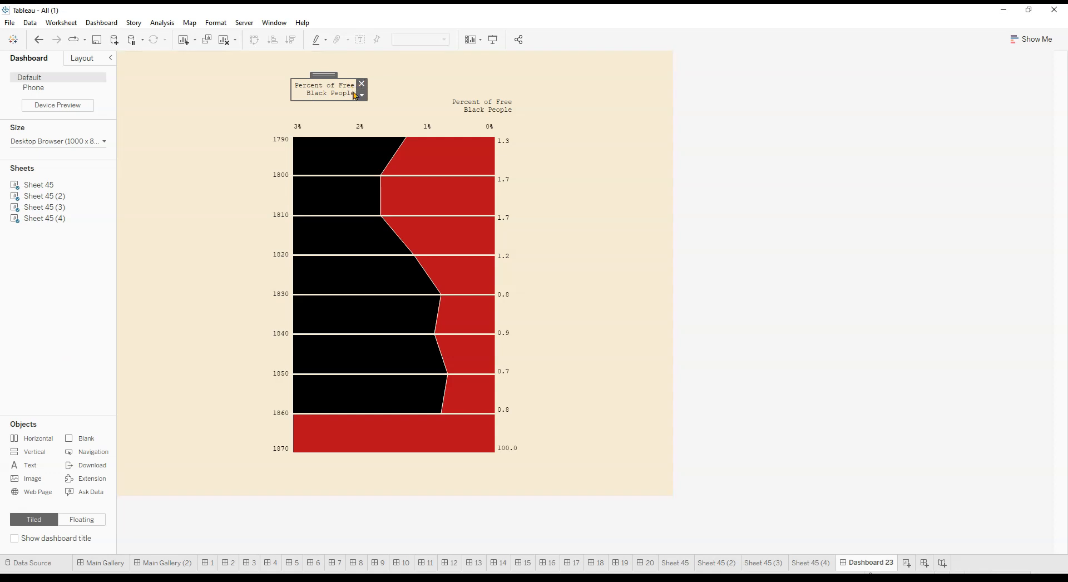
left_click_drag(355, 86, 495, 90)
mouse_move(421, 78)
left_mouse_down()
mouse_move(422, 67)
mouse_move(421, 95)
left_mouse_up()
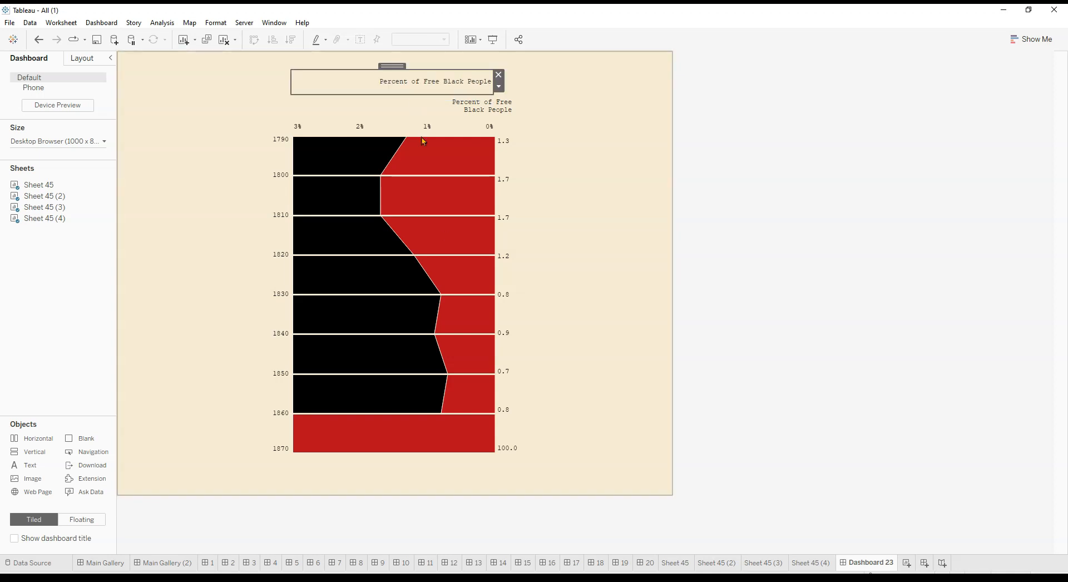
Check the title on dashboard 5 and replace the duplicated caption's text with "ENSLAVED AND FREE BLACK PEOPLE"
left_click(292, 562)
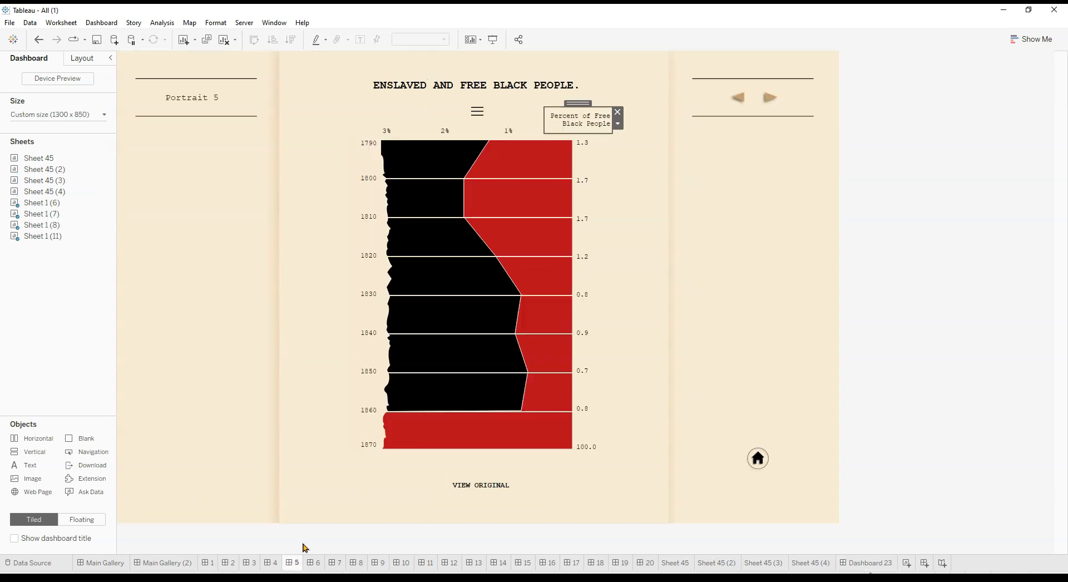
left_click(434, 88)
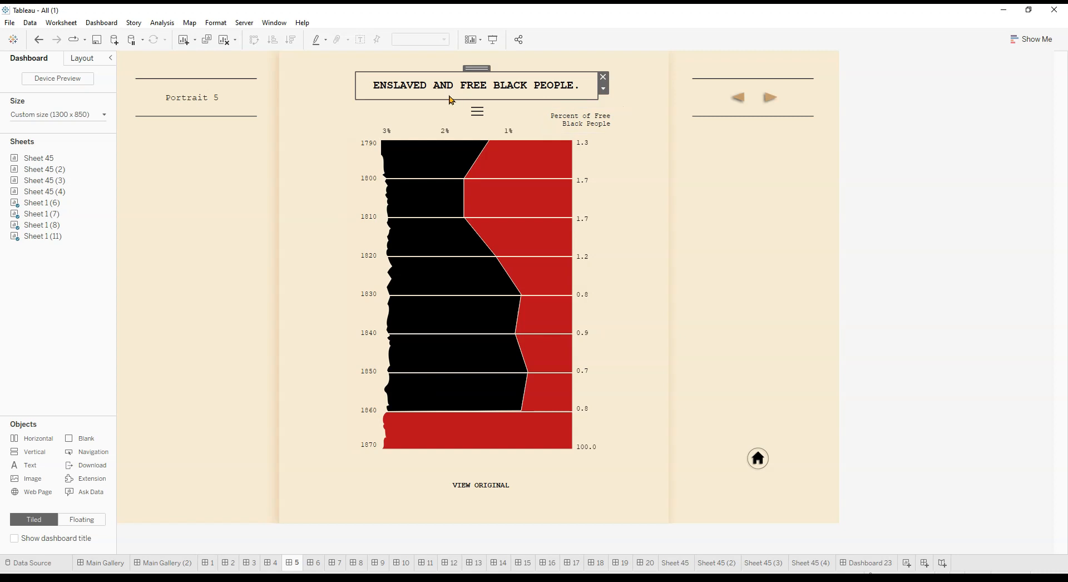
left_click(872, 563)
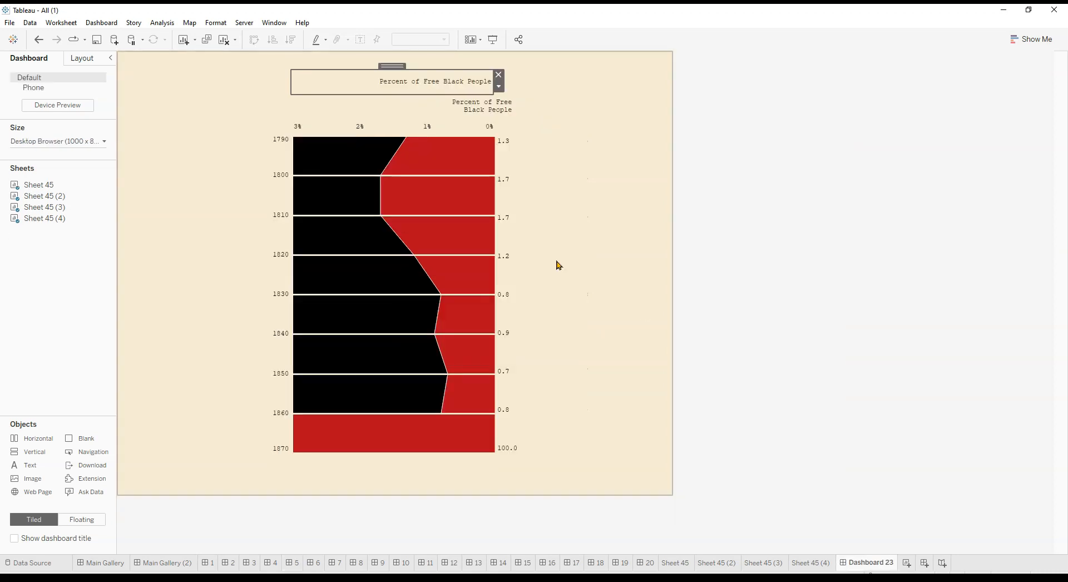
double_click(423, 83)
key("ctrl+a")
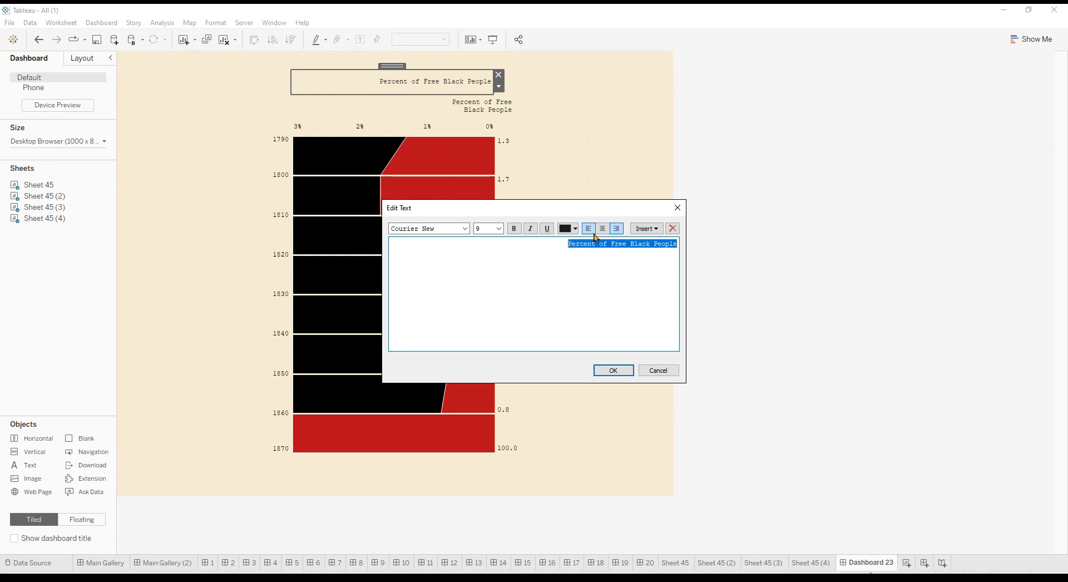
type("ENSLAVED AND FREE BLACK PEOPLE")
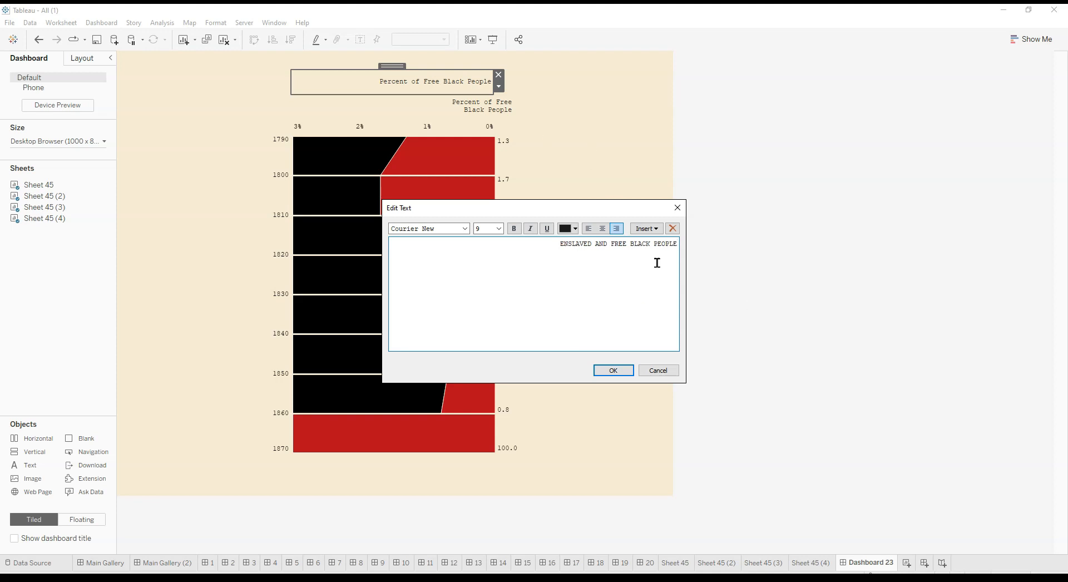
Format the chart title as centred, bold, 14-point text
key("ctrl+a")
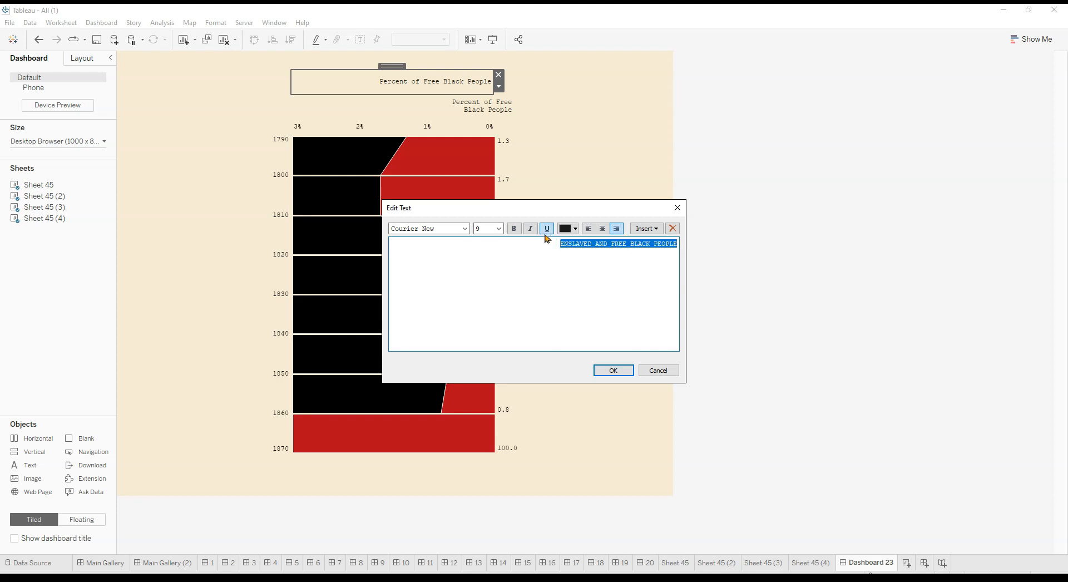
left_click(602, 228)
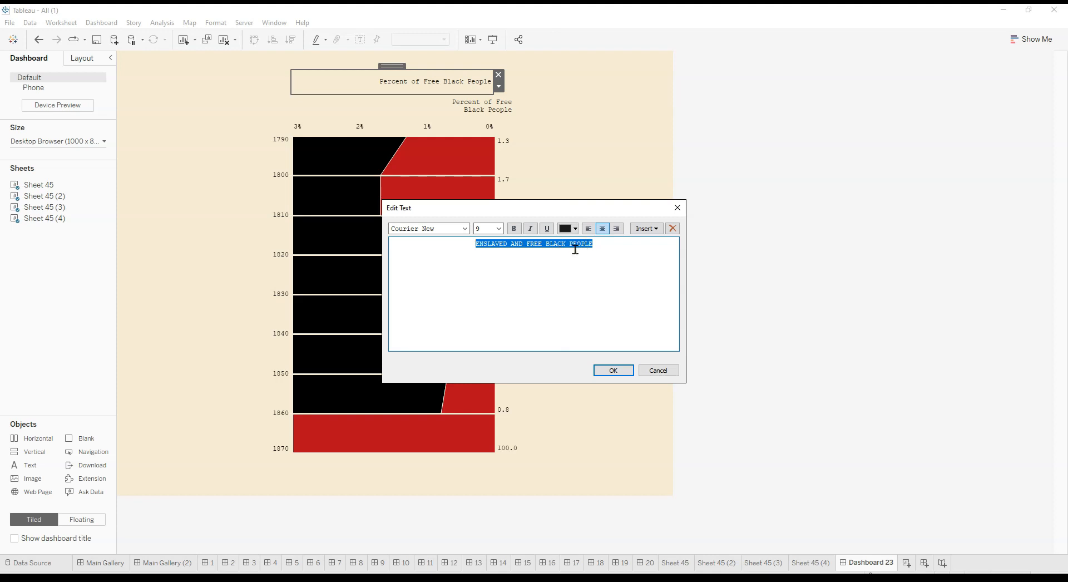
left_click(517, 231)
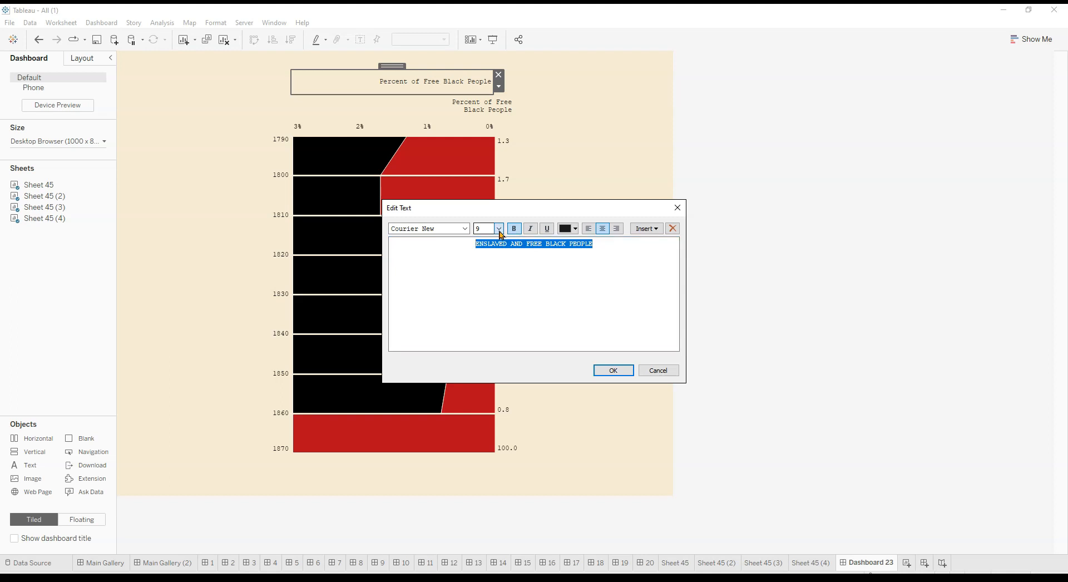
left_click(487, 273)
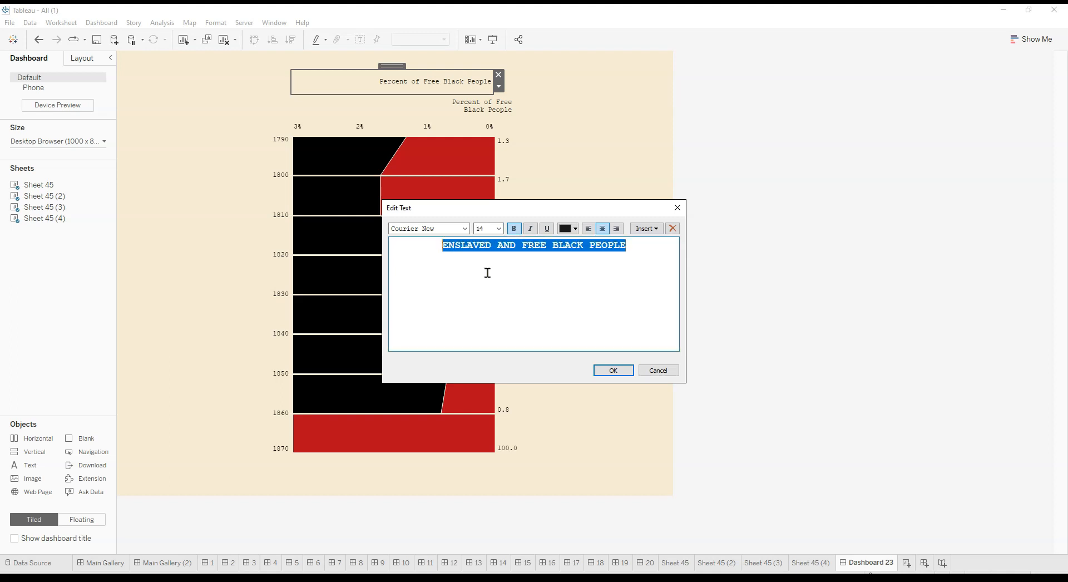
left_click(613, 370)
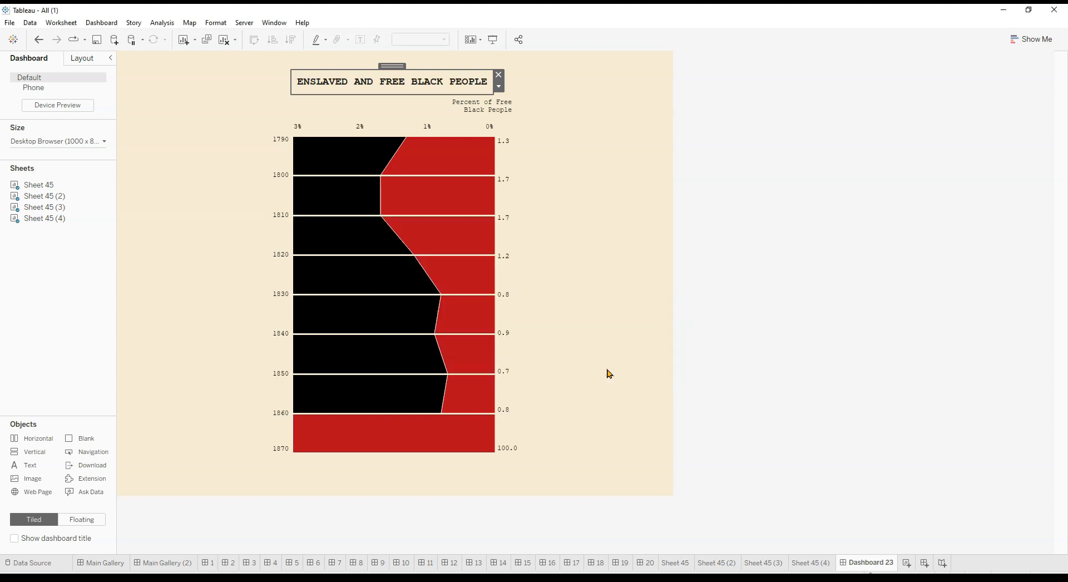
left_click(763, 276)
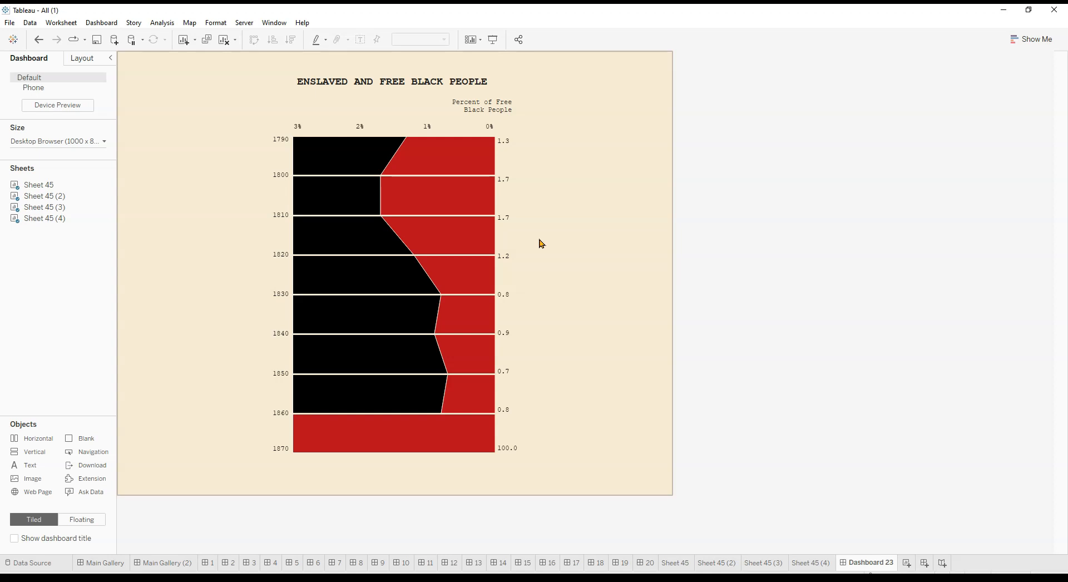
Examine the torn-edge image overlay along the year-axis edge of the chart on dashboard 5
left_click(295, 563)
left_click(381, 266)
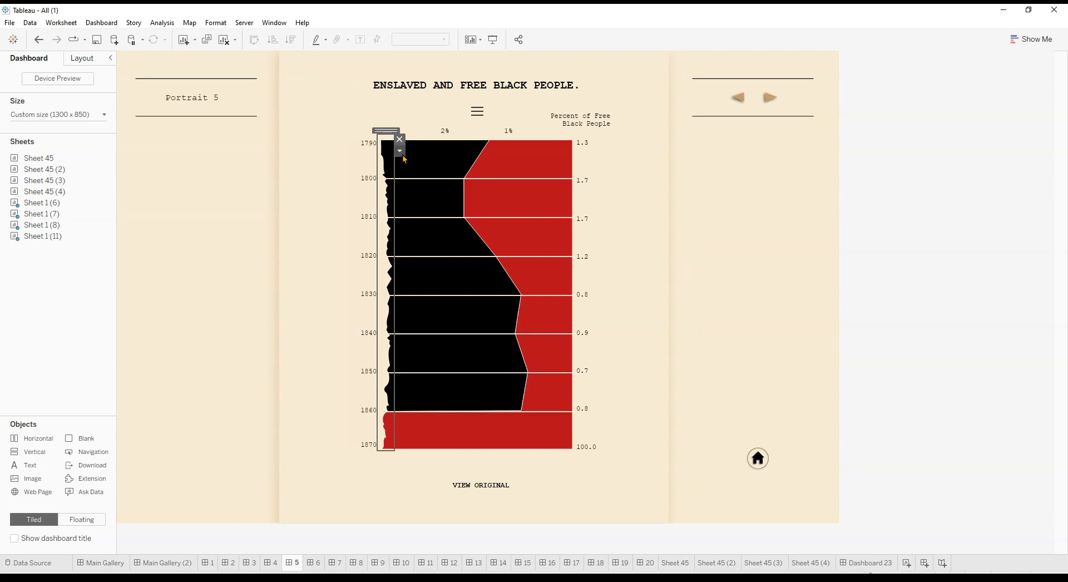
left_click(868, 231)
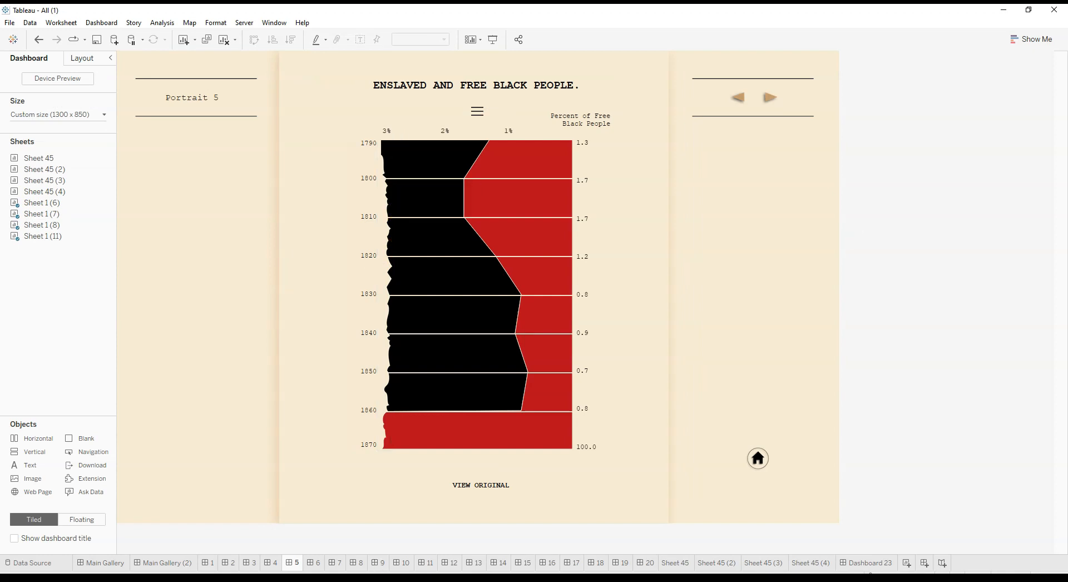
left_click(389, 253)
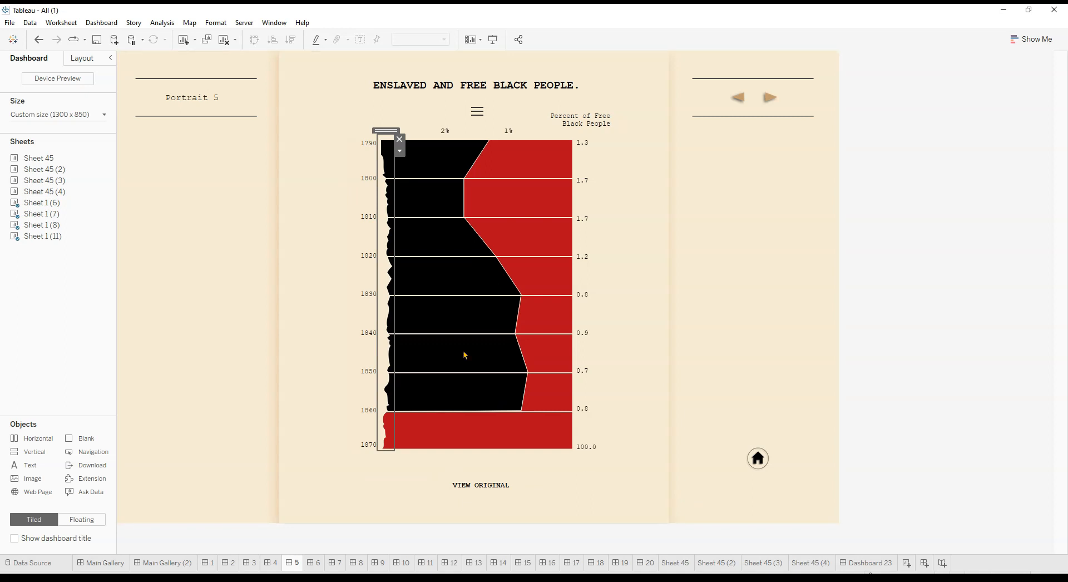
left_click(725, 318)
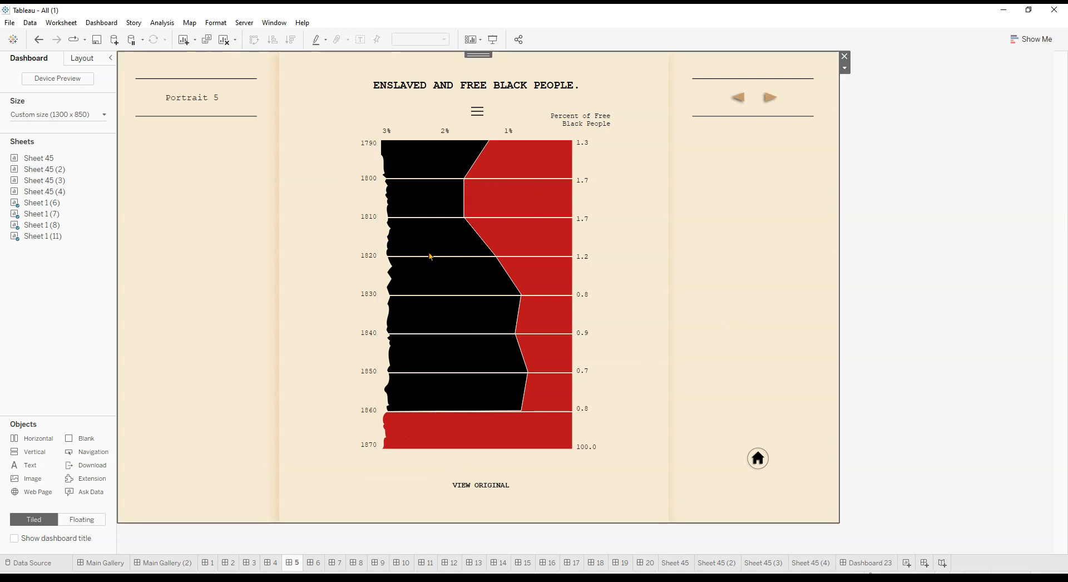
Remove the torn-edge image overlay from the chart on dashboard 5 and check the tooltips of its data points
left_click(389, 192)
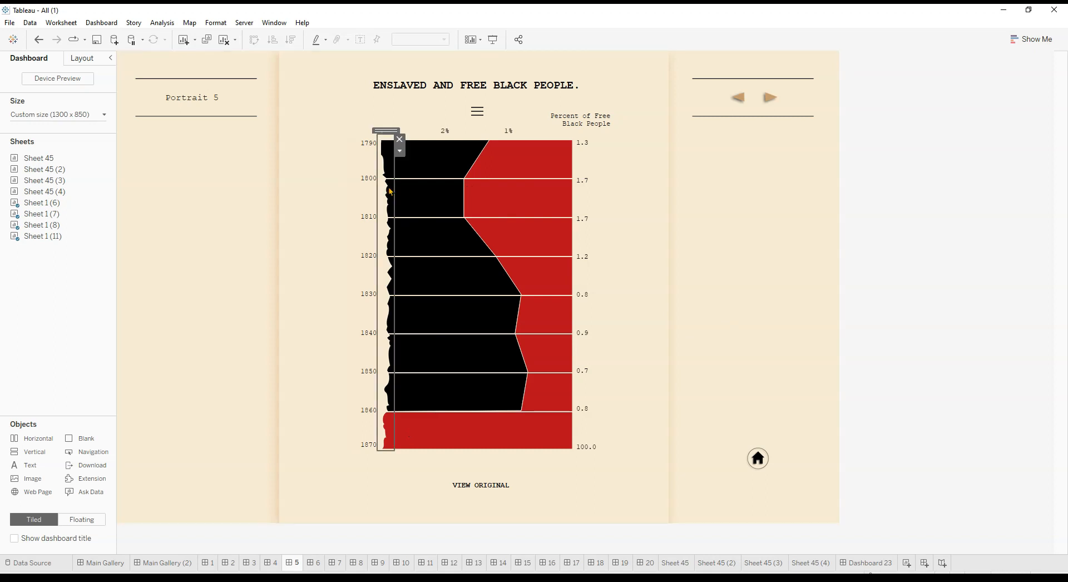
left_click(399, 138)
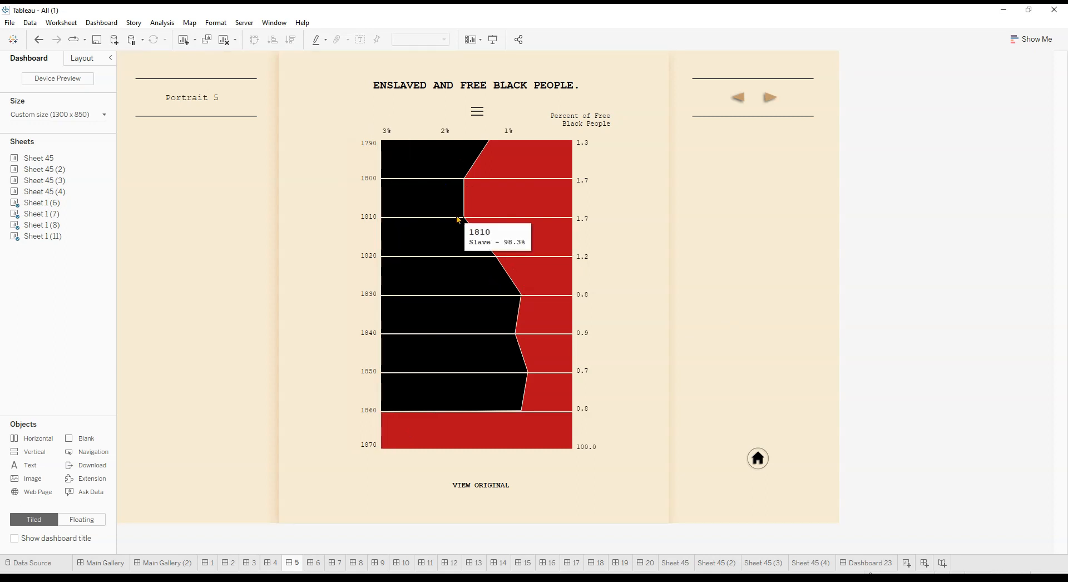
mouse_move(500, 263)
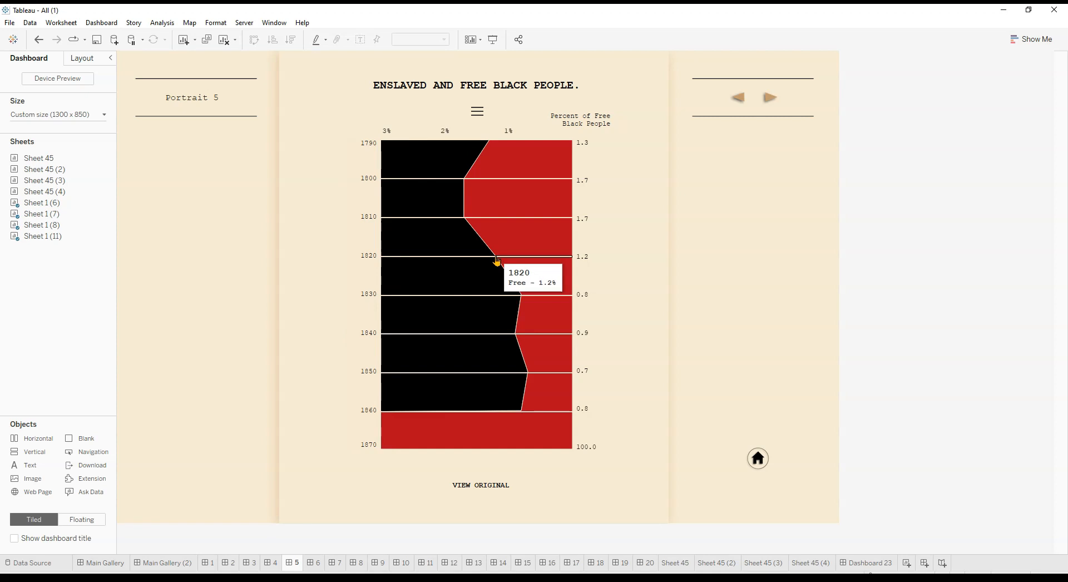
Show the description panel on dashboard 5, and display and hide the original Du Bois chart image
left_click(481, 117)
left_click(482, 115)
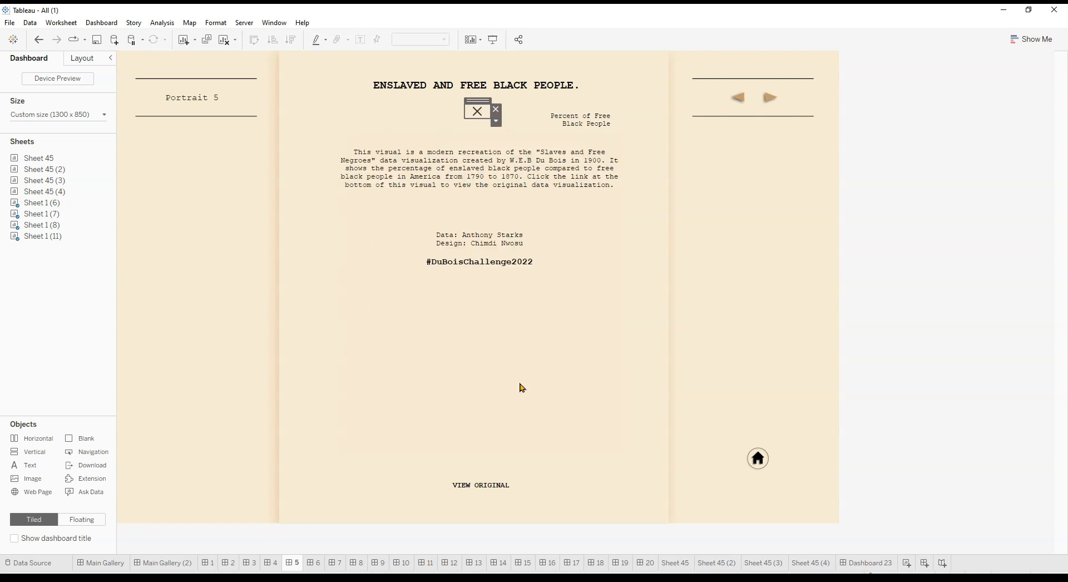
left_click(477, 486)
left_click(477, 485)
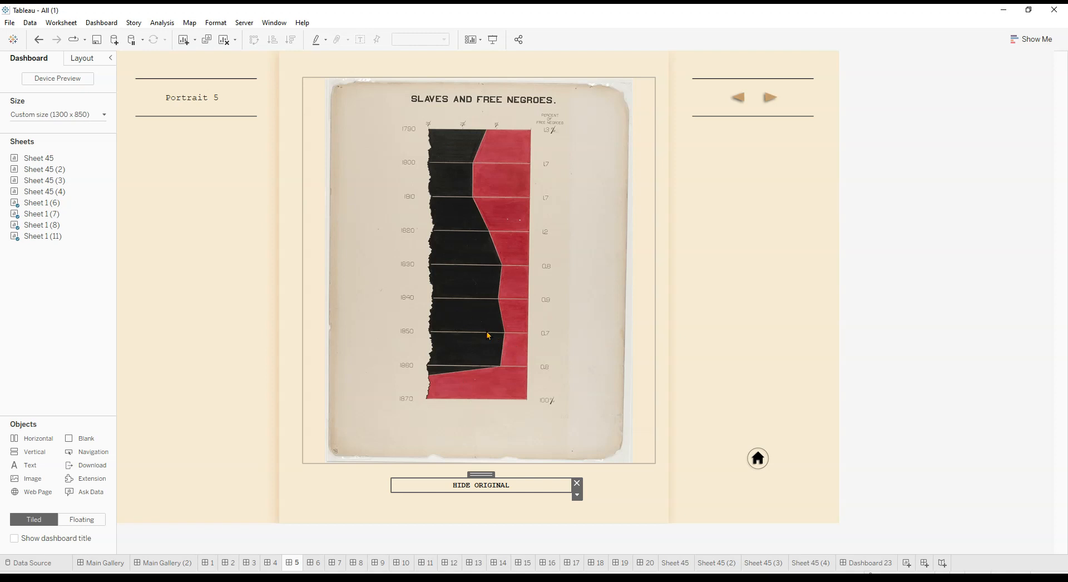
left_click(532, 491)
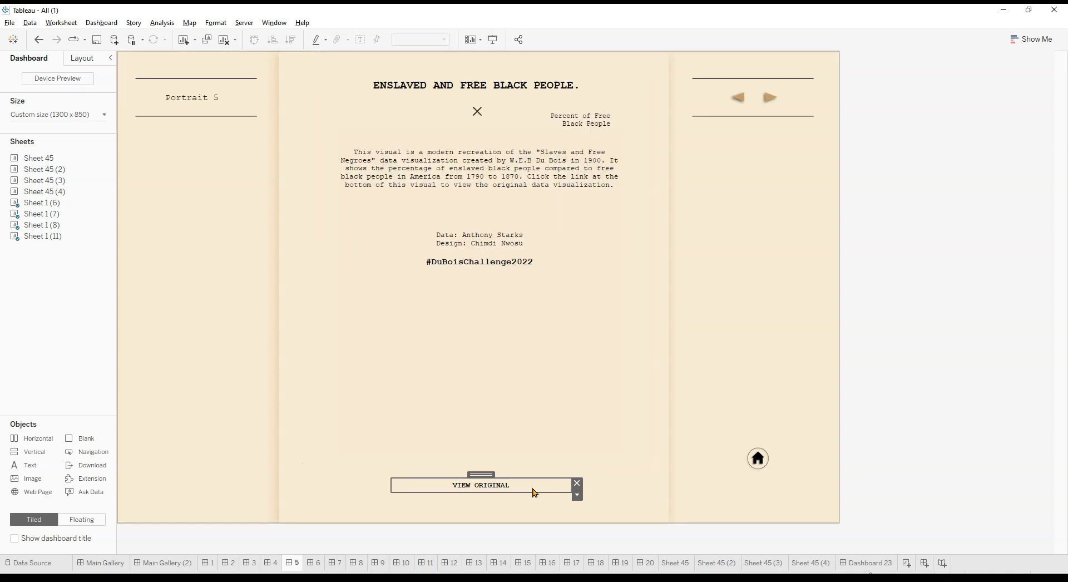
Try to close the description panel on dashboard 5 and return to the recreated chart on Dashboard 23
left_click(480, 124)
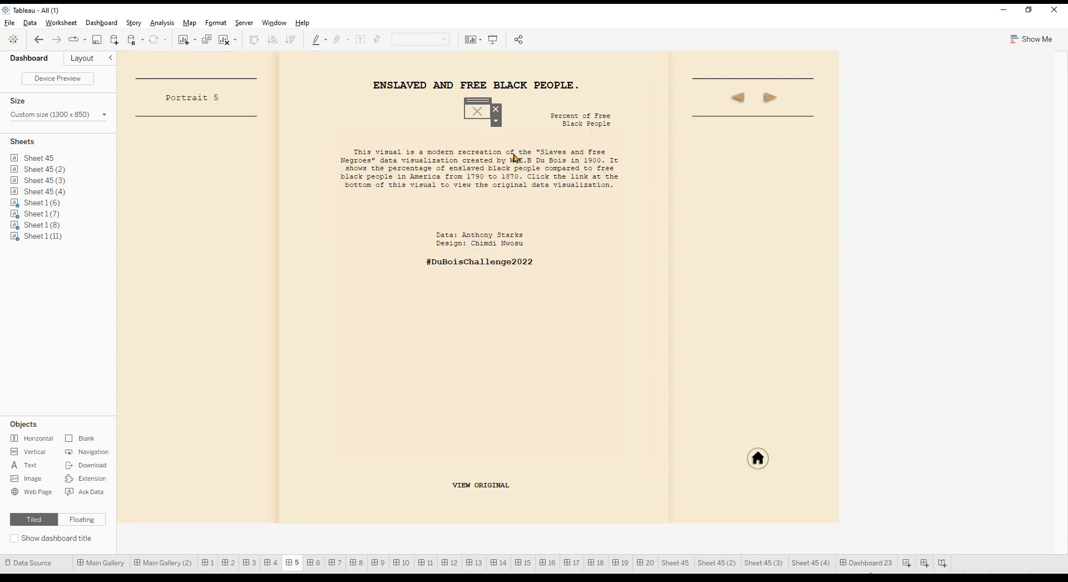
left_click(883, 563)
left_click(583, 220)
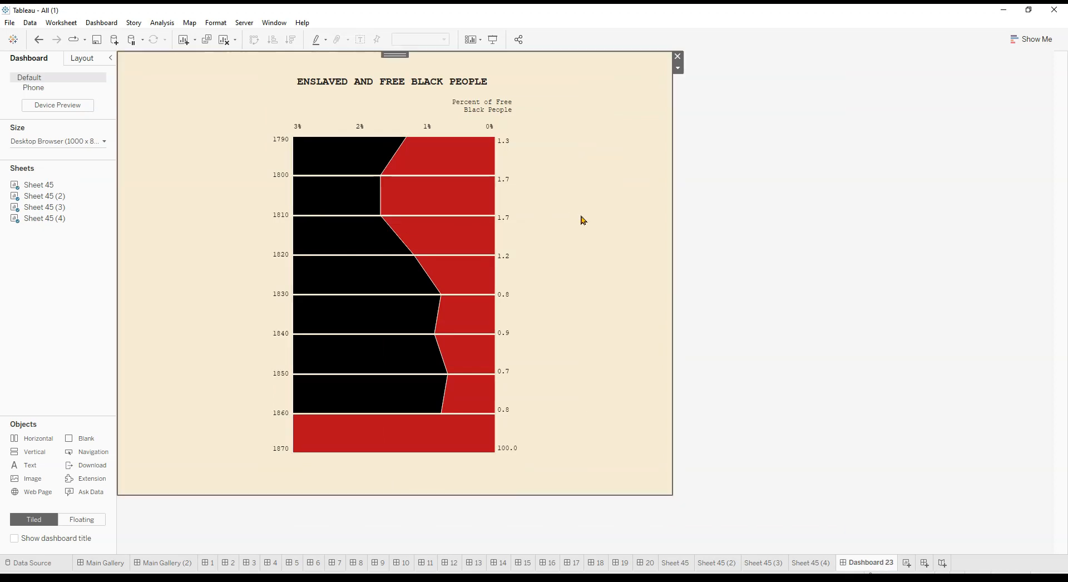